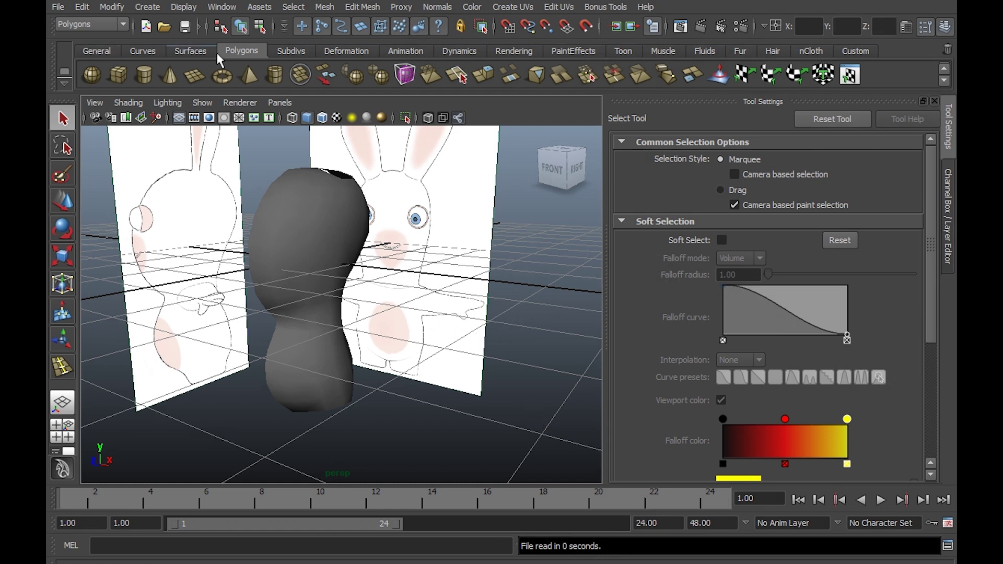
Draw a new polygon cylinder in the perspective view.
click(142, 74)
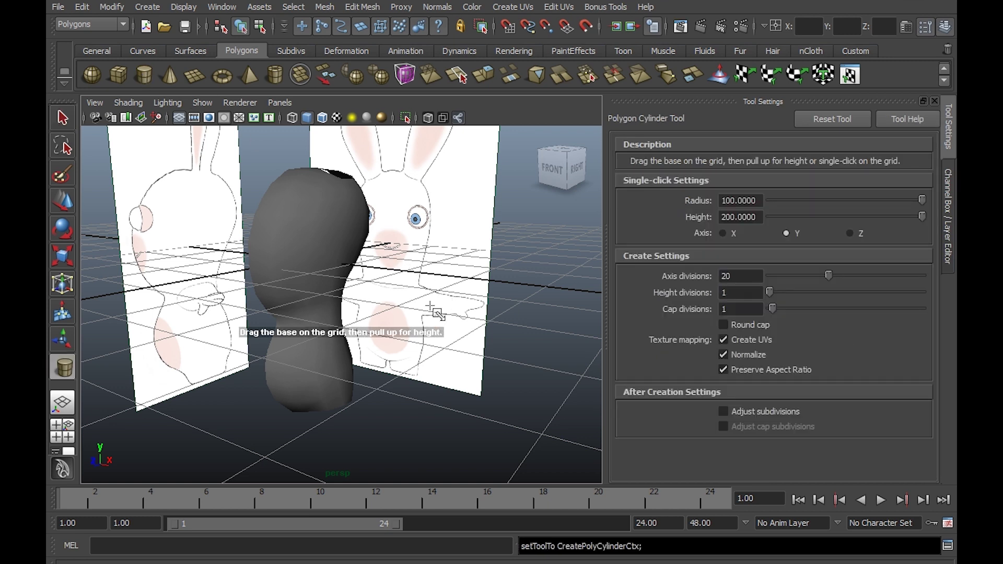
drag(450, 371, 453, 313)
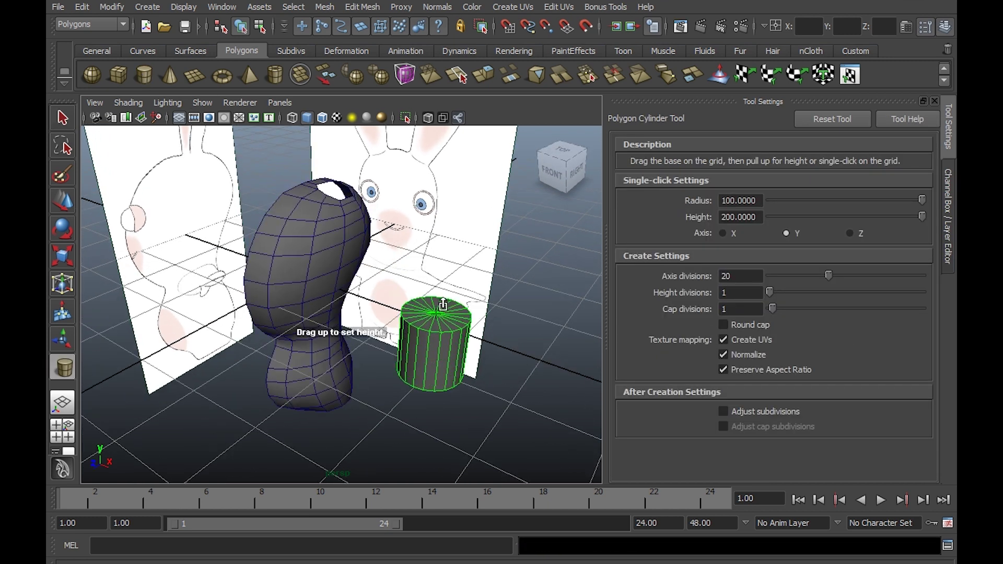
alt+drag(500, 340, 500, 333)
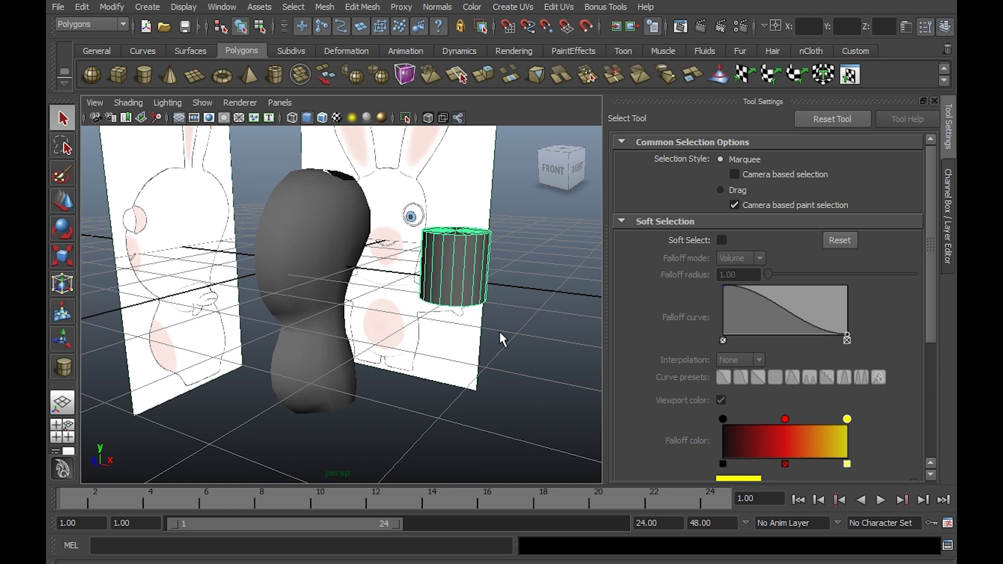
In the front view, move the cylinder down toward the character's feet.
key(space)
key(space)
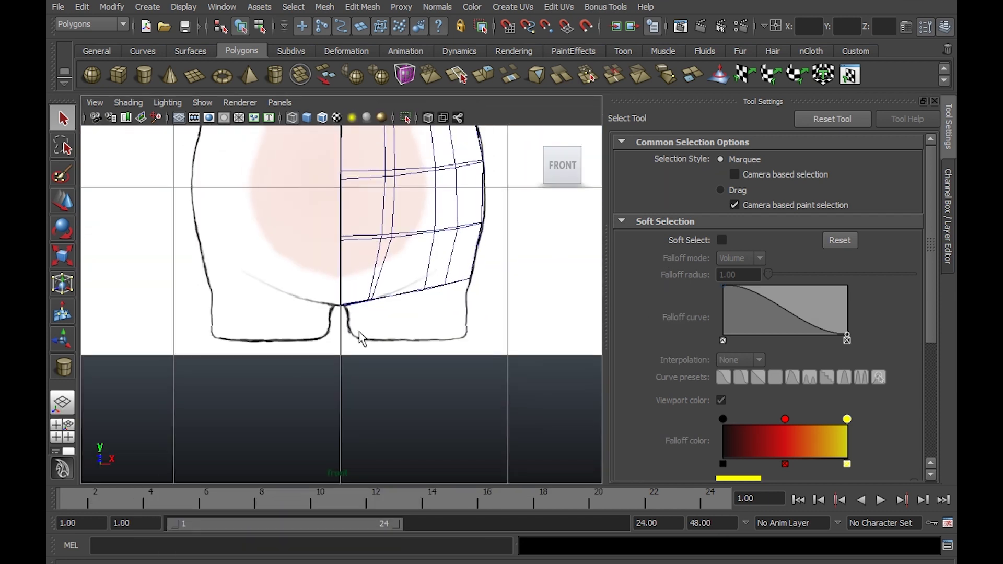
scroll(391, 304, down, 5)
scroll(391, 304, down, 3)
alt+middle_drag(423, 268, 280, 186)
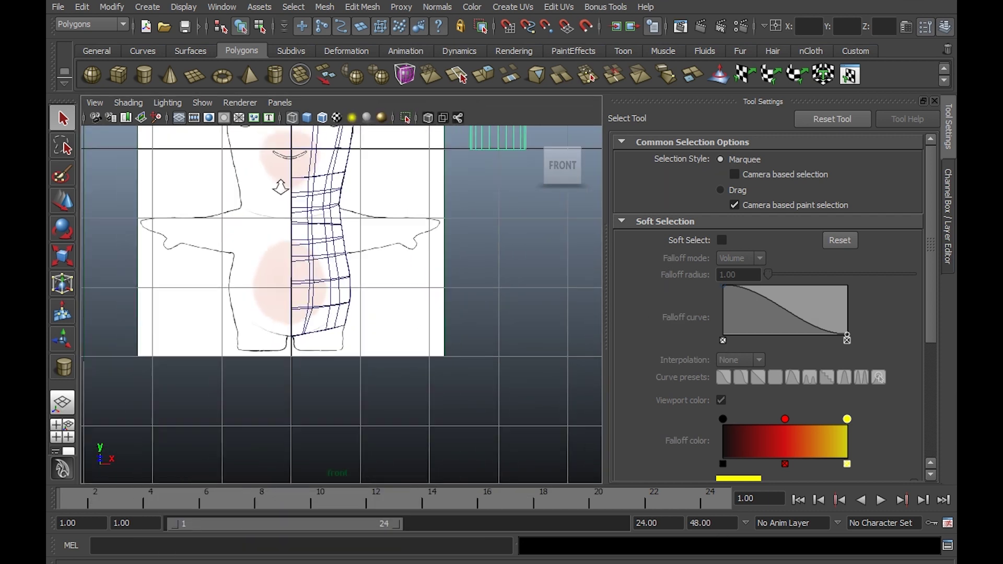
scroll(421, 280, down, 3)
scroll(255, 272, down, 2)
key(w)
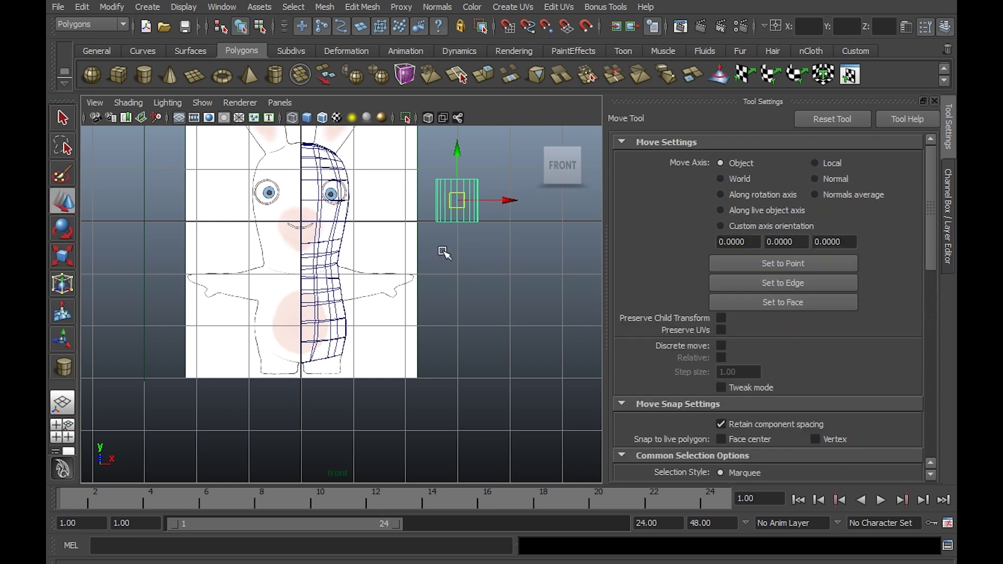
mouse_move(457, 201)
mouse_down()
mouse_move(355, 352)
mouse_move(320, 374)
mouse_up()
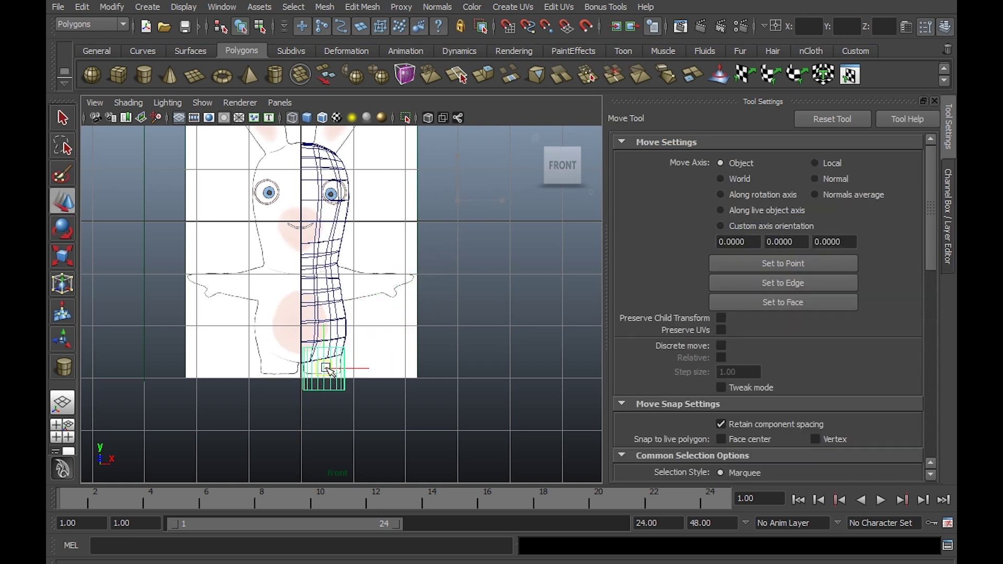
Nudge the cylinder onto the foot outline and return to the perspective view.
scroll(460, 410, up, 4)
scroll(448, 296, up, 2)
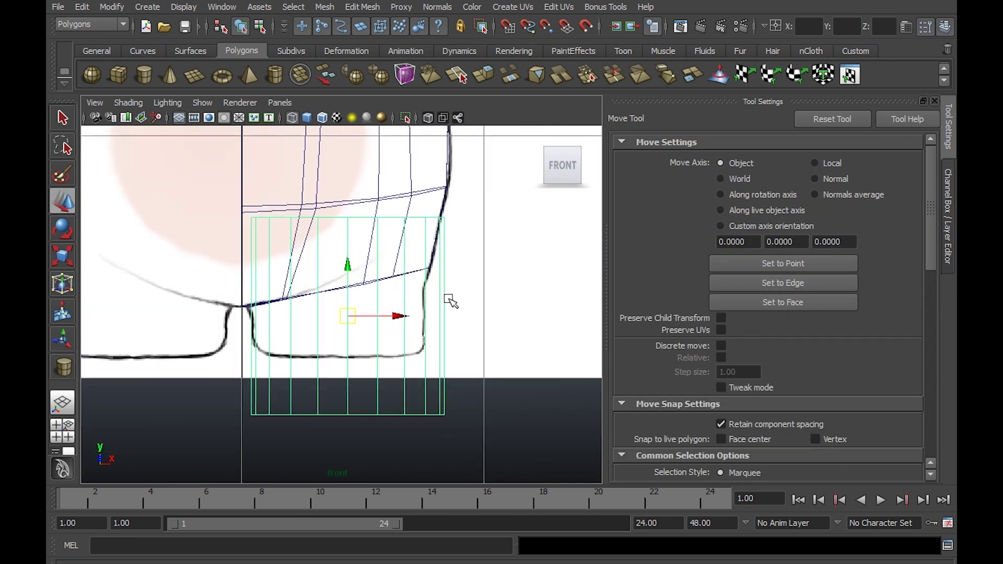
scroll(511, 338, up, 2)
scroll(477, 291, up, 2)
scroll(442, 282, down, 3)
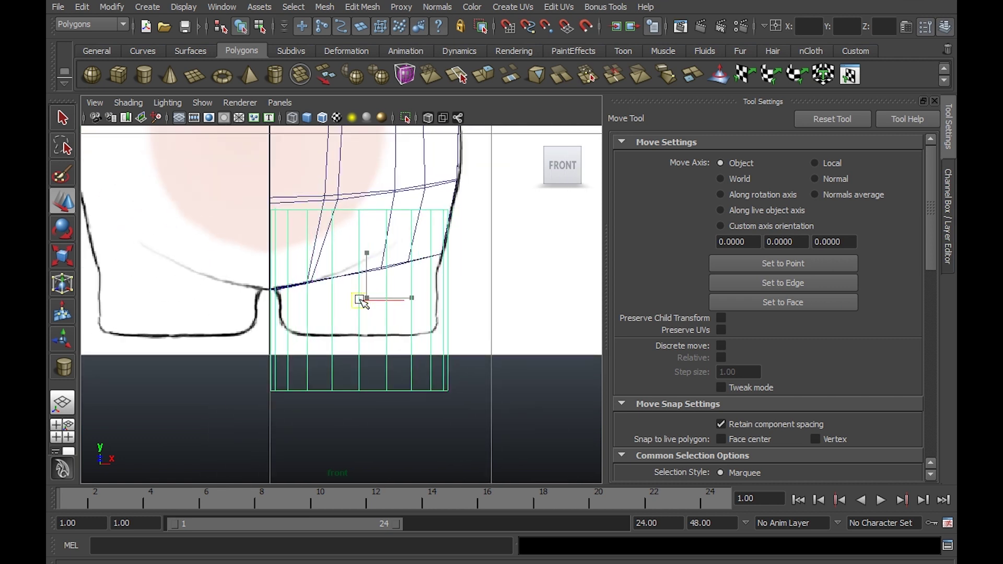
drag(367, 299, 364, 301)
key(space)
key(space)
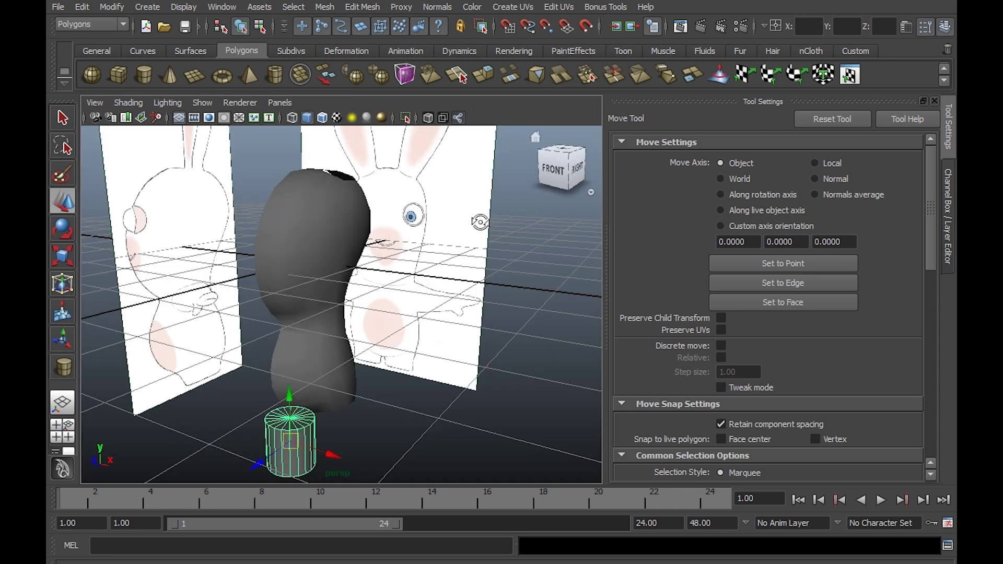
scroll(436, 234, up, 3)
Orbit below the model to inspect the body mesh's underside.
scroll(435, 234, down, 2)
mouse_move(437, 237)
alt+mouse_down()
mouse_move(358, 264)
mouse_move(263, 194)
alt+mouse_up()
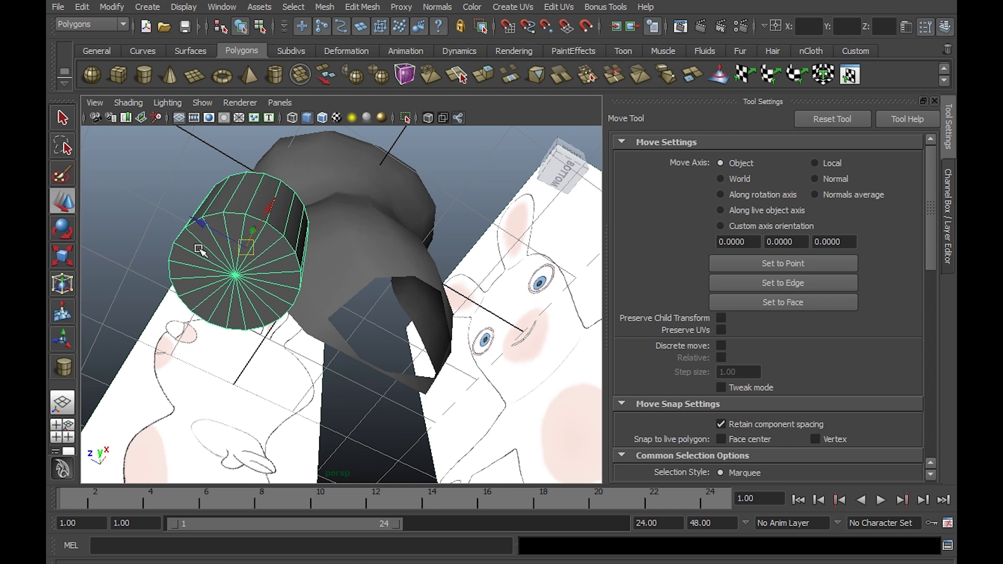
click(387, 306)
mouse_move(445, 293)
alt+mouse_down()
mouse_move(418, 287)
mouse_move(399, 208)
alt+mouse_up()
alt+right_drag(399, 208, 457, 280)
mouse_move(456, 280)
alt+mouse_down()
mouse_move(415, 309)
mouse_move(410, 372)
alt+mouse_up()
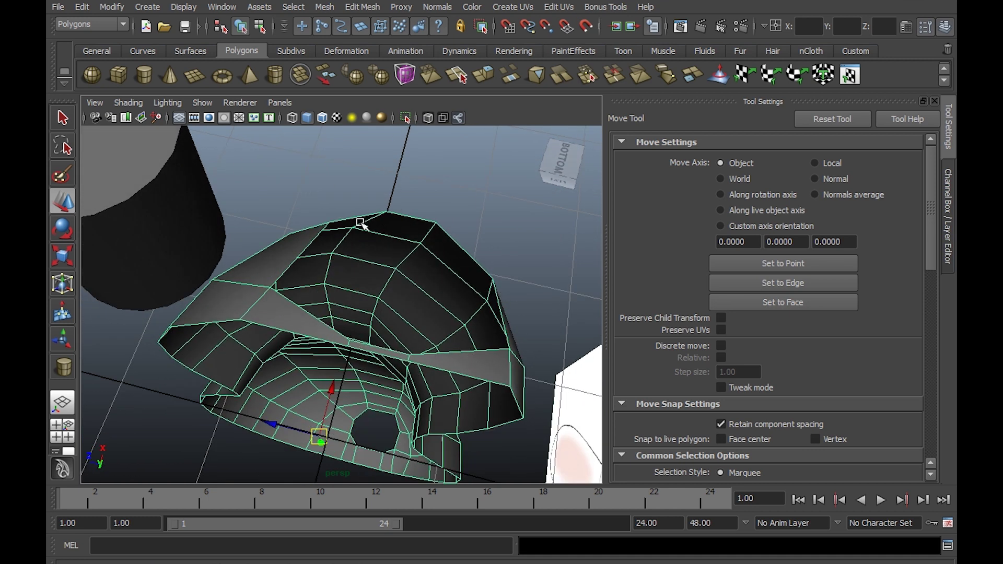
alt+drag(399, 212, 412, 281)
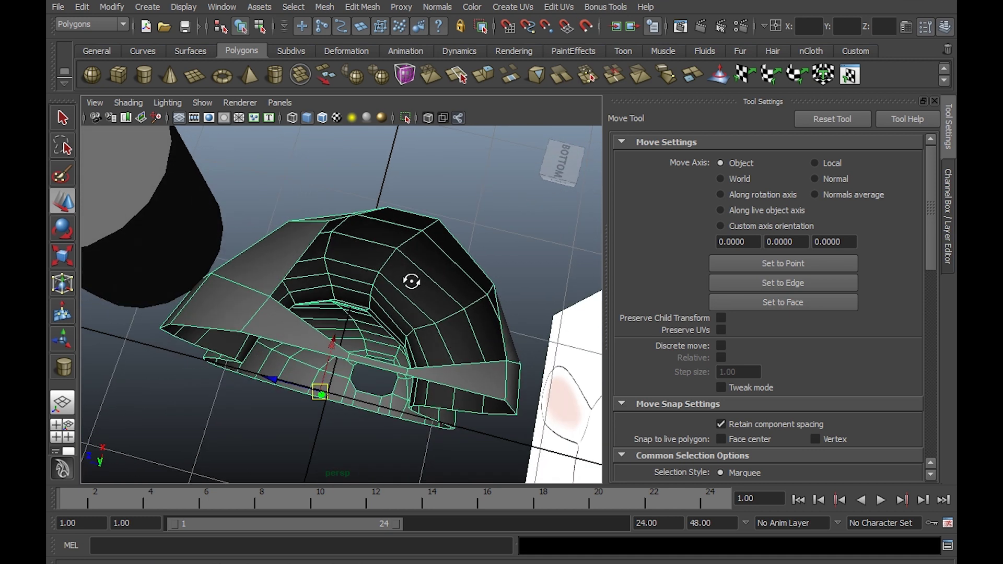
Select the foot cylinder, check its underside and show its Channel Box attributes.
click(224, 197)
alt+drag(220, 232, 368, 289)
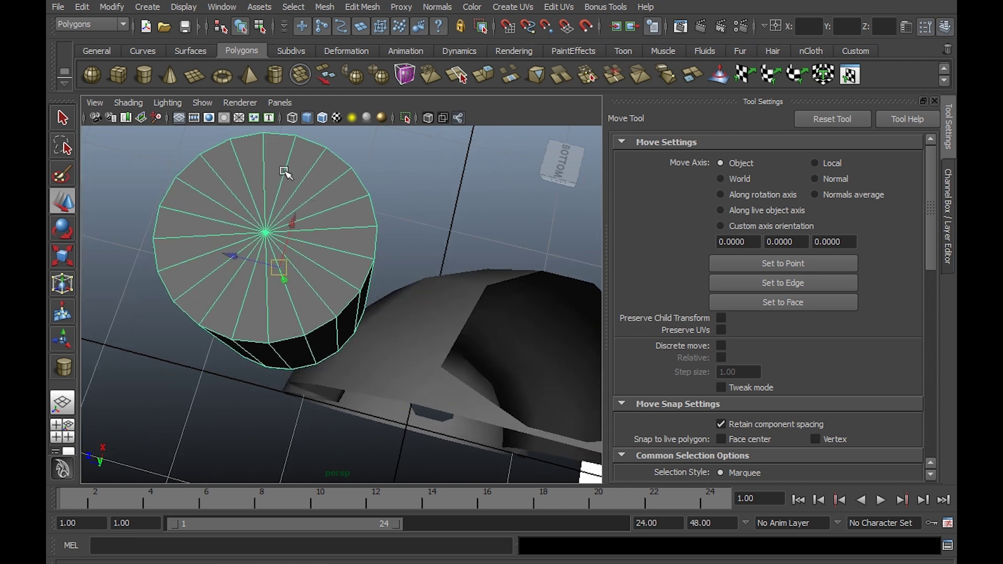
alt+drag(429, 302, 302, 253)
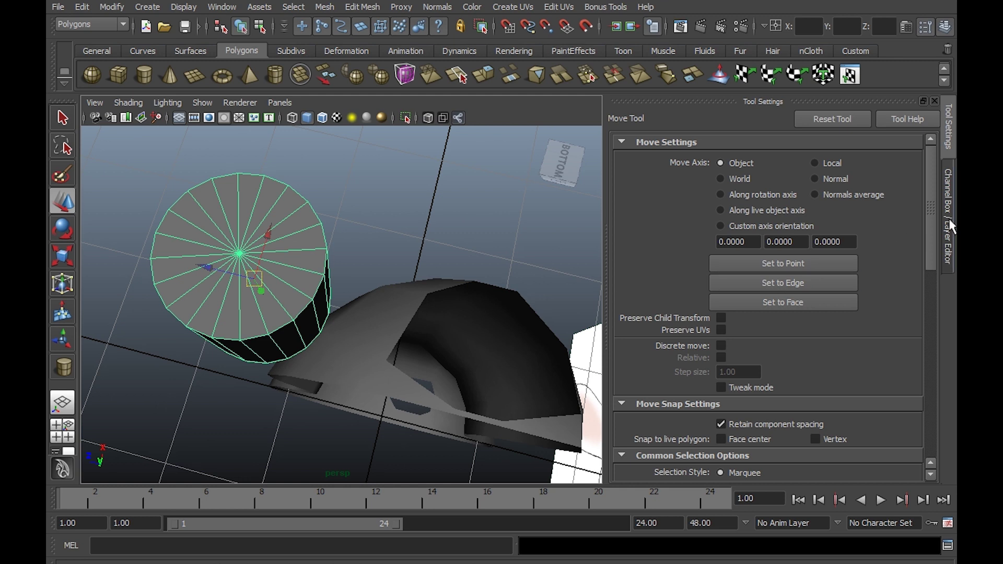
click(950, 225)
Set polyCylinder1 to Subdivisions Axis 8 and Subdivisions Height 2.
drag(930, 185, 932, 223)
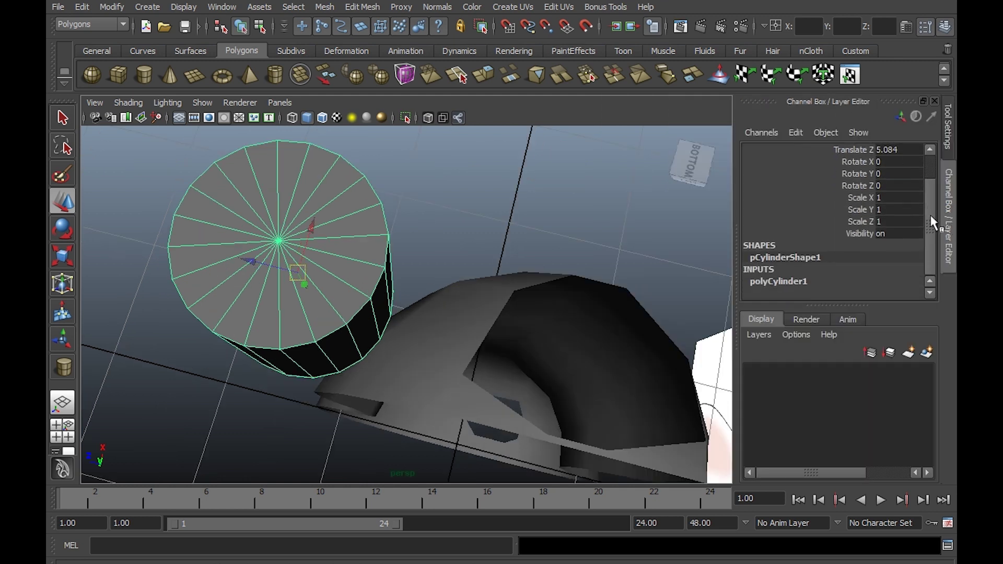
click(771, 283)
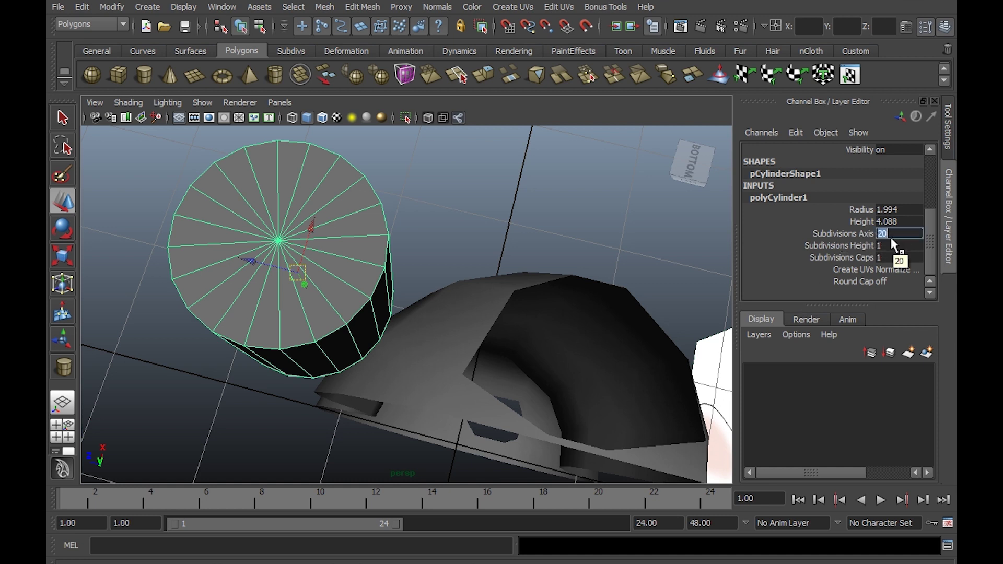
text(8)
key(Return)
mouse_move(563, 241)
alt+mouse_down()
mouse_move(495, 217)
mouse_move(447, 220)
mouse_move(443, 172)
mouse_move(390, 240)
mouse_move(403, 247)
alt+mouse_up()
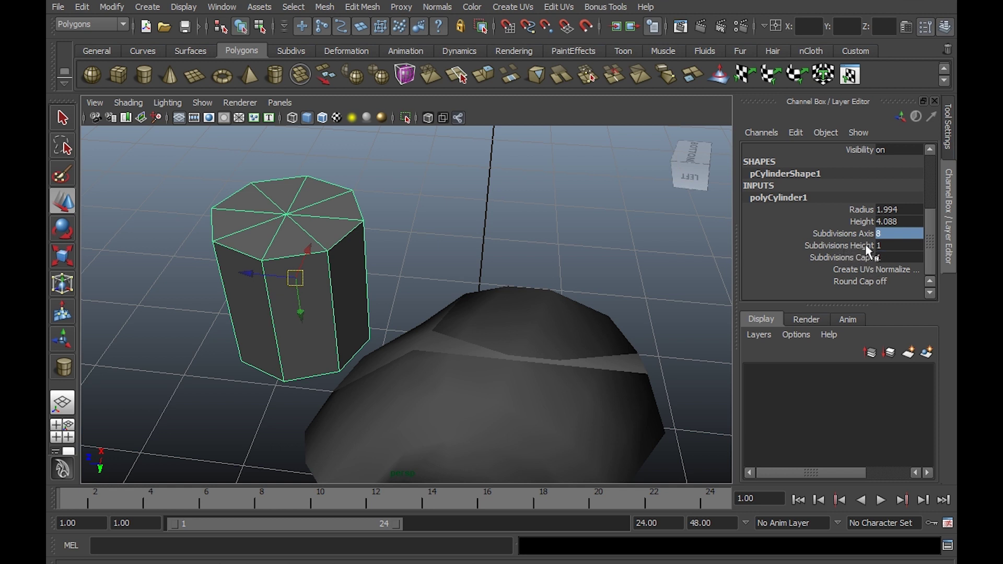
click(889, 246)
text(2)
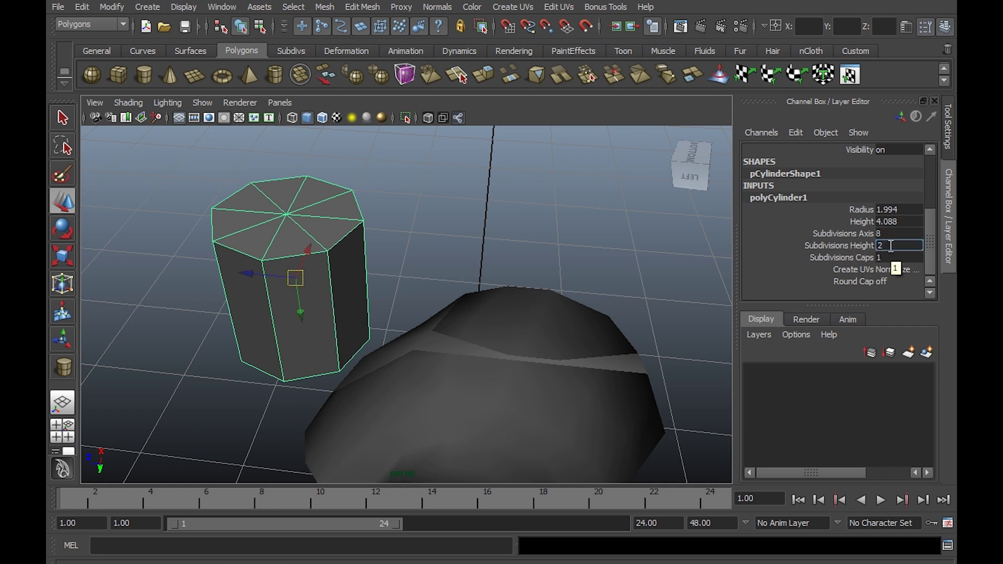
key(Return)
key(Return)
alt+drag(590, 315, 488, 279)
In front view, raise the cylinder onto the foot outline and scale it slightly smaller.
click(366, 236)
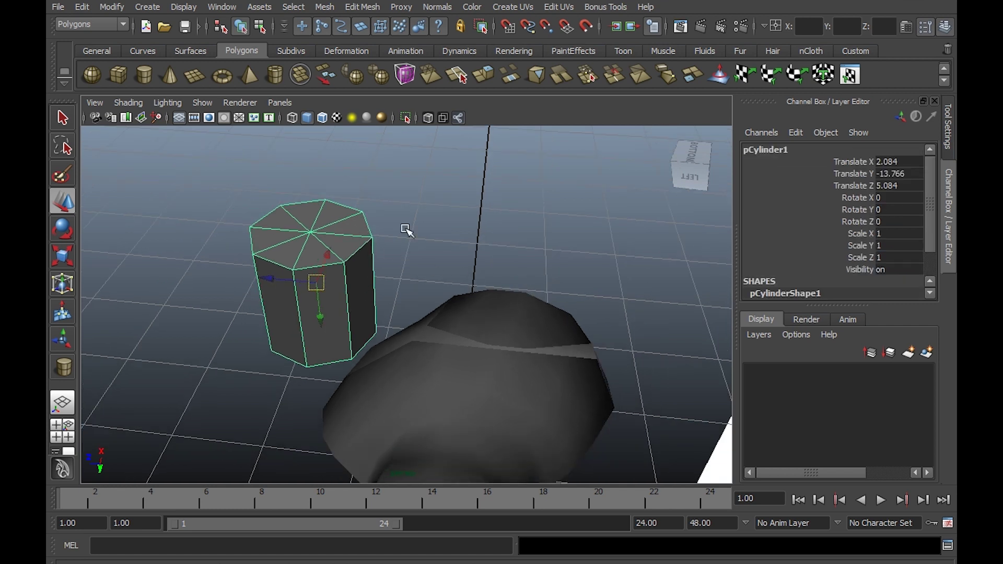
key(space)
key(space)
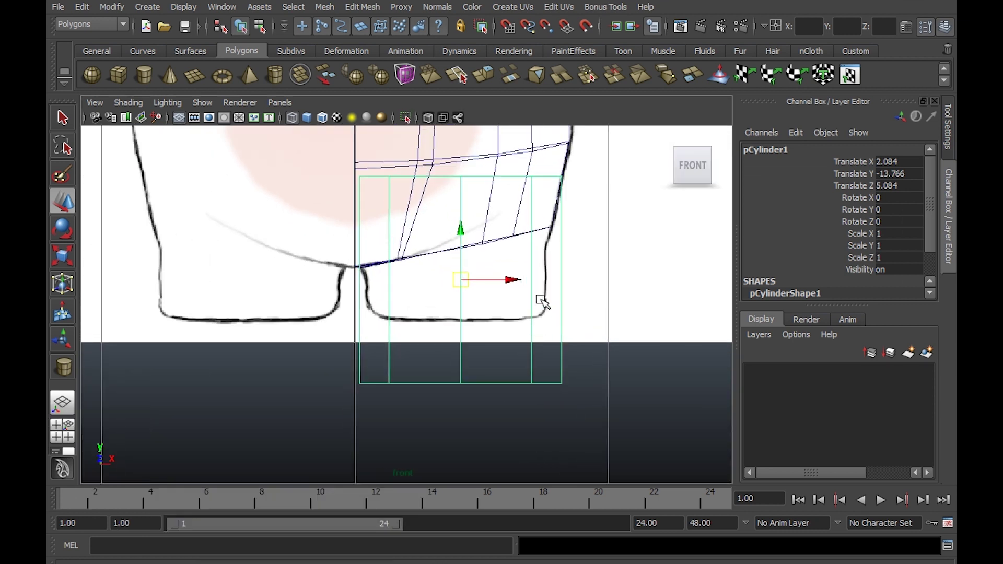
mouse_move(411, 361)
alt+middle_down()
mouse_move(576, 323)
mouse_move(531, 325)
alt+middle_up()
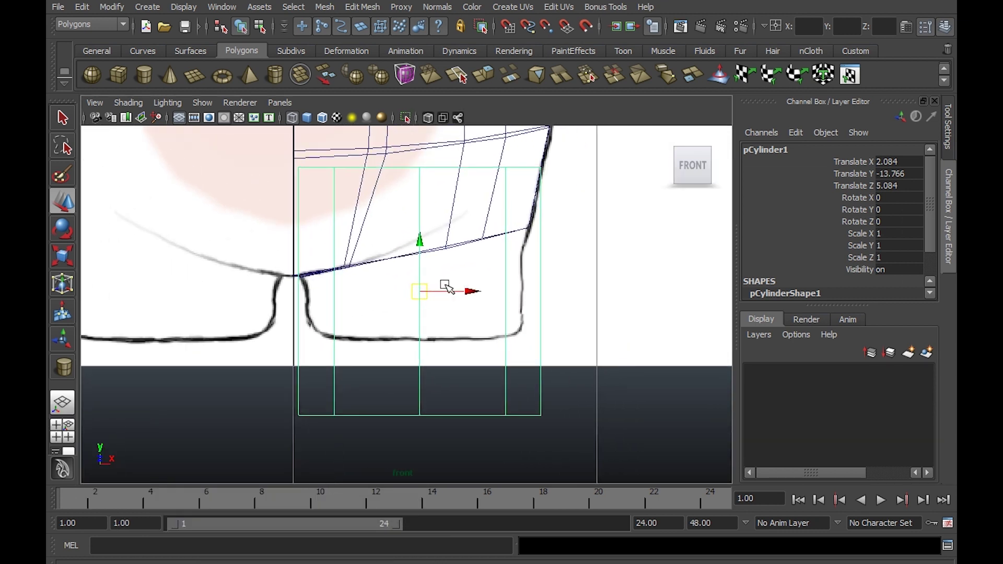
drag(420, 241, 442, 169)
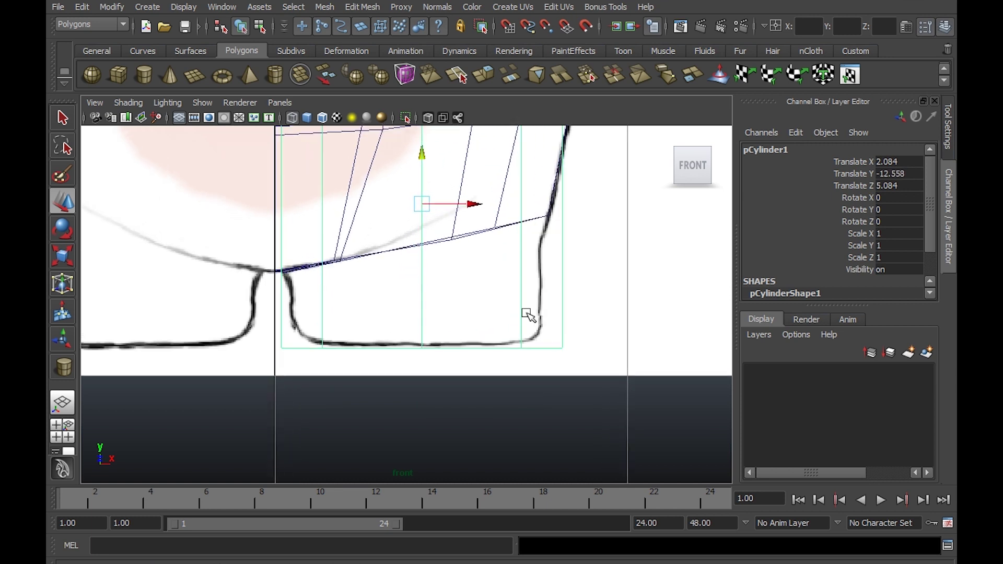
scroll(529, 316, up, 1)
key(r)
mouse_move(422, 205)
mouse_down()
mouse_move(390, 215)
mouse_move(417, 230)
mouse_up()
key(w)
scroll(404, 244, down, 2)
alt+middle_drag(403, 243, 396, 269)
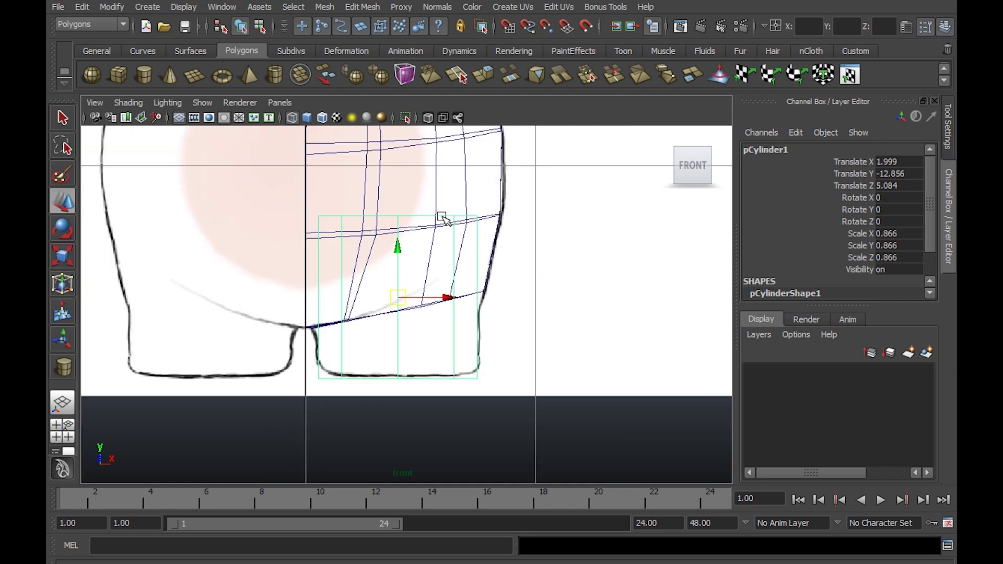
Lower and rotate the top vertex row to follow the body's sloped bottom, tweaking vertices.
right_drag(442, 217, 381, 215)
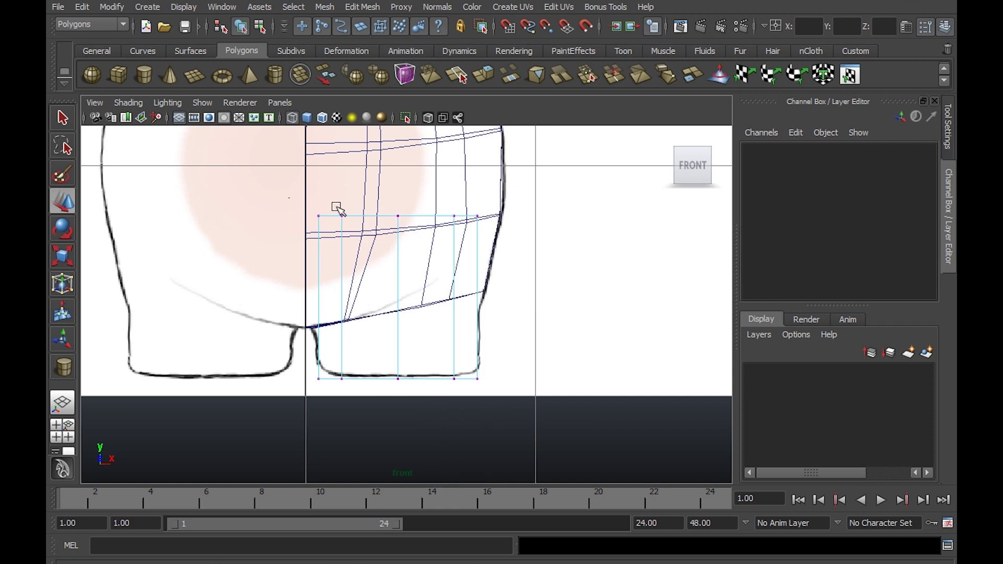
drag(336, 209, 502, 225)
drag(398, 166, 422, 265)
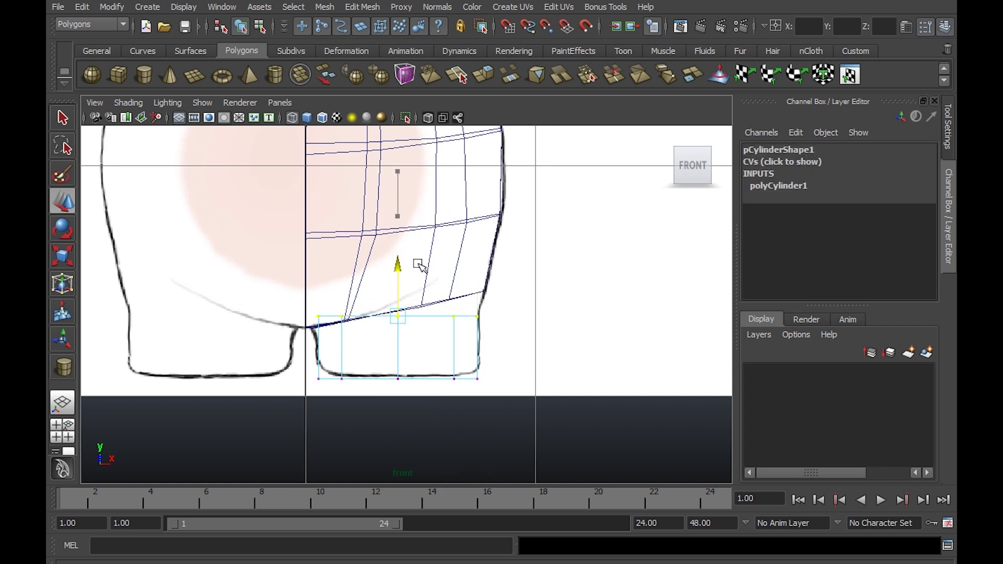
scroll(481, 343, up, 2)
scroll(481, 343, up, 2)
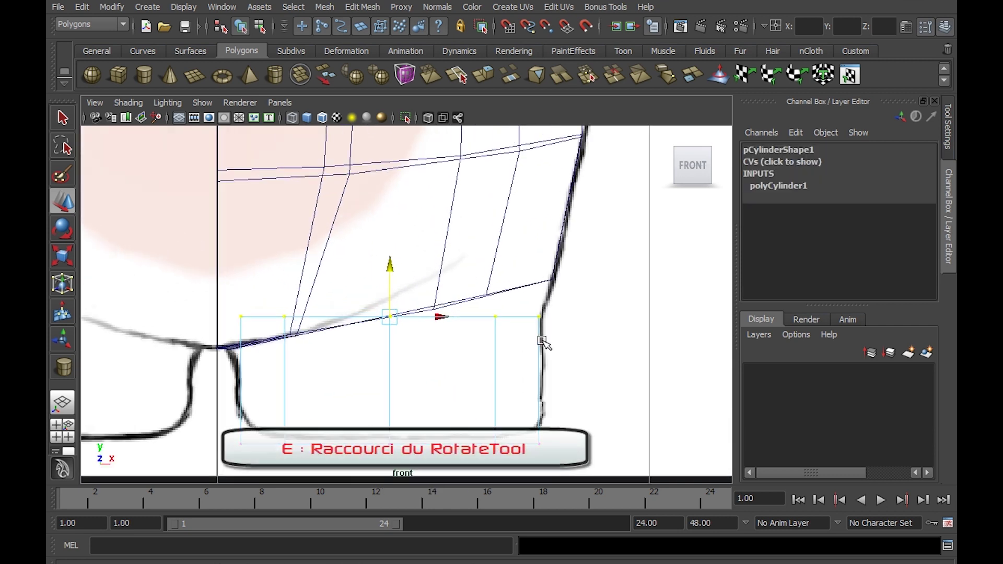
key(e)
mouse_move(467, 285)
mouse_down()
mouse_move(460, 271)
mouse_move(577, 307)
mouse_move(548, 285)
mouse_up()
key(w)
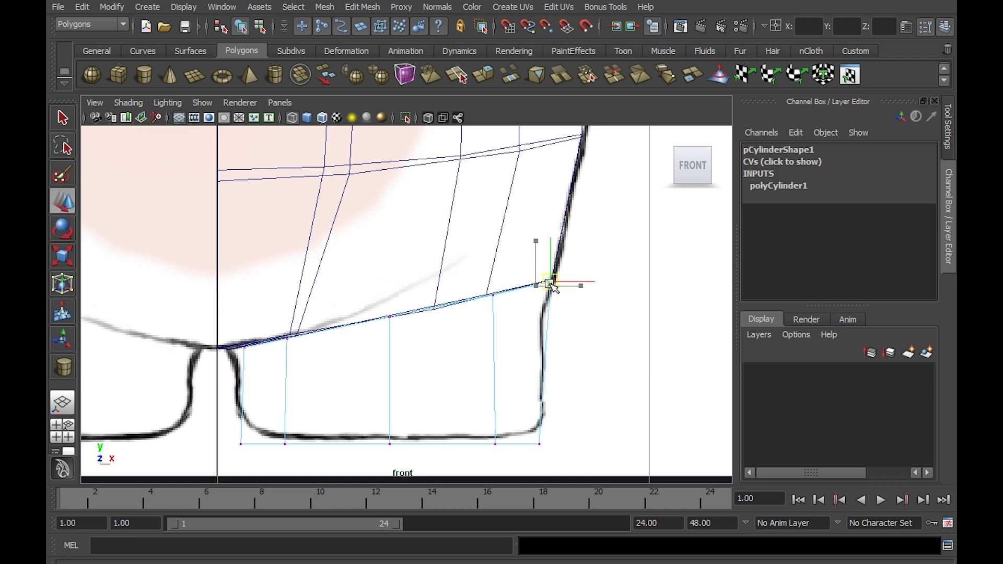
click(495, 294)
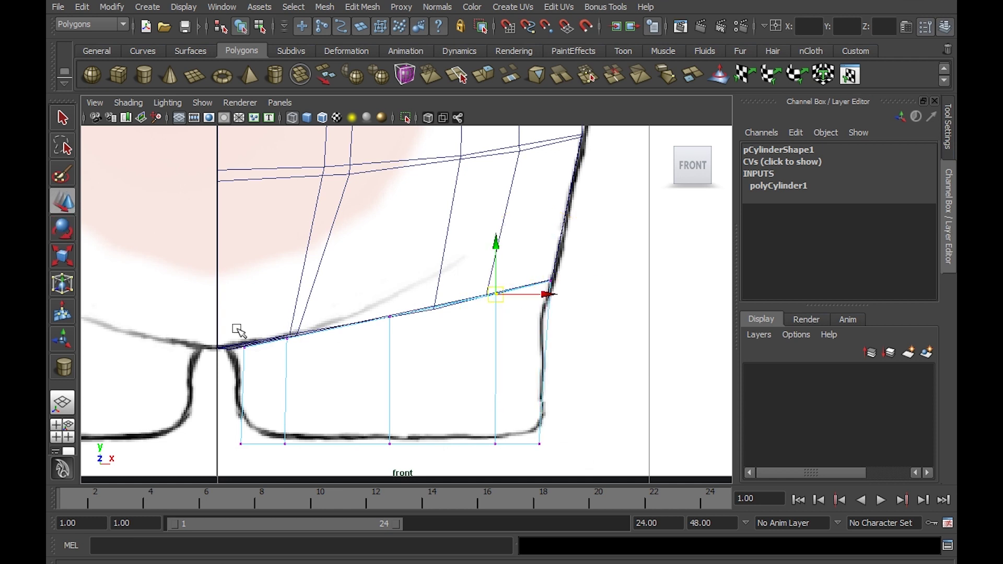
mouse_move(241, 344)
mouse_down()
mouse_move(258, 357)
mouse_move(234, 349)
mouse_move(297, 347)
mouse_up()
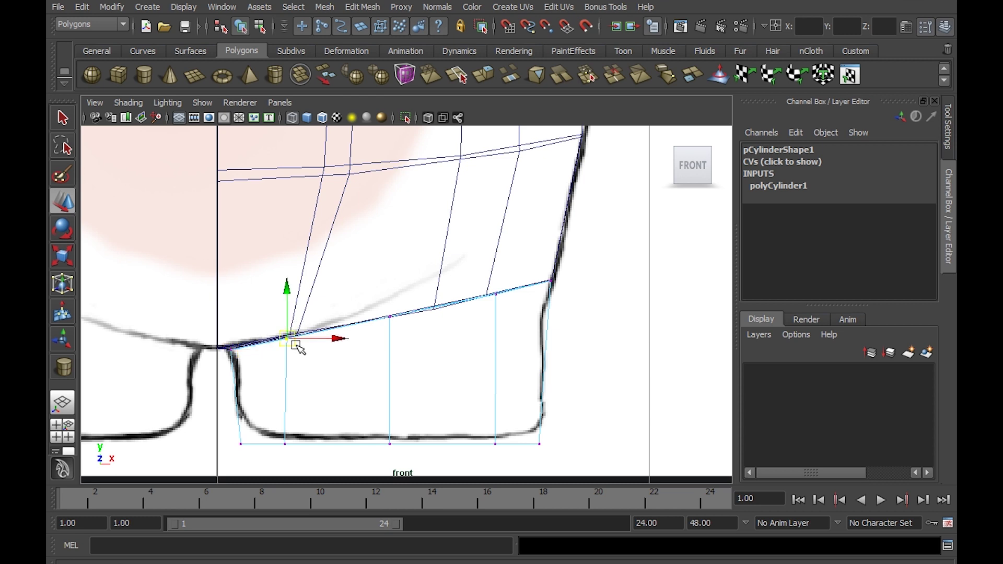
key(space)
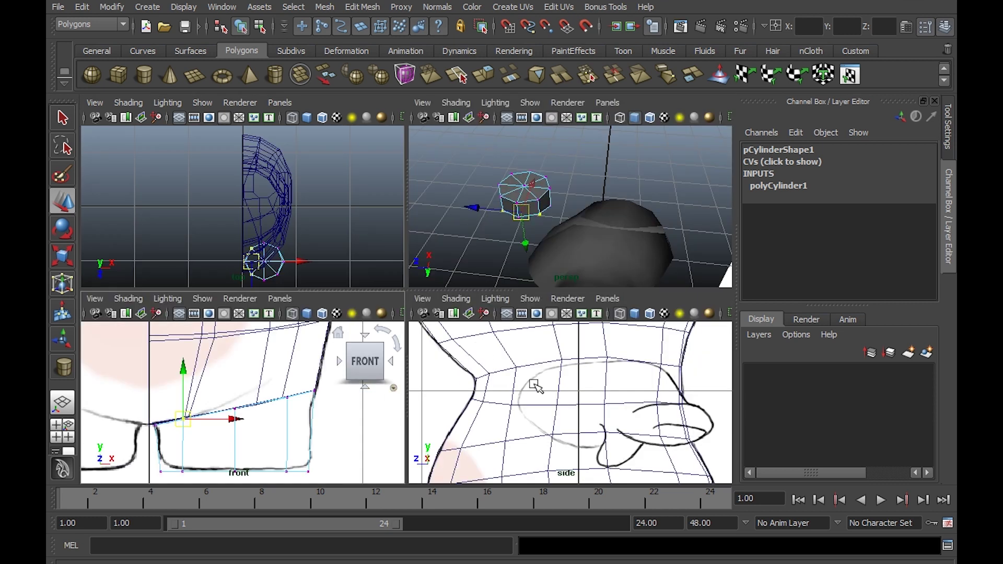
In side view, move the foot cylinder along Z into the body's base.
key(space)
scroll(535, 385, down, 3)
scroll(523, 339, down, 2)
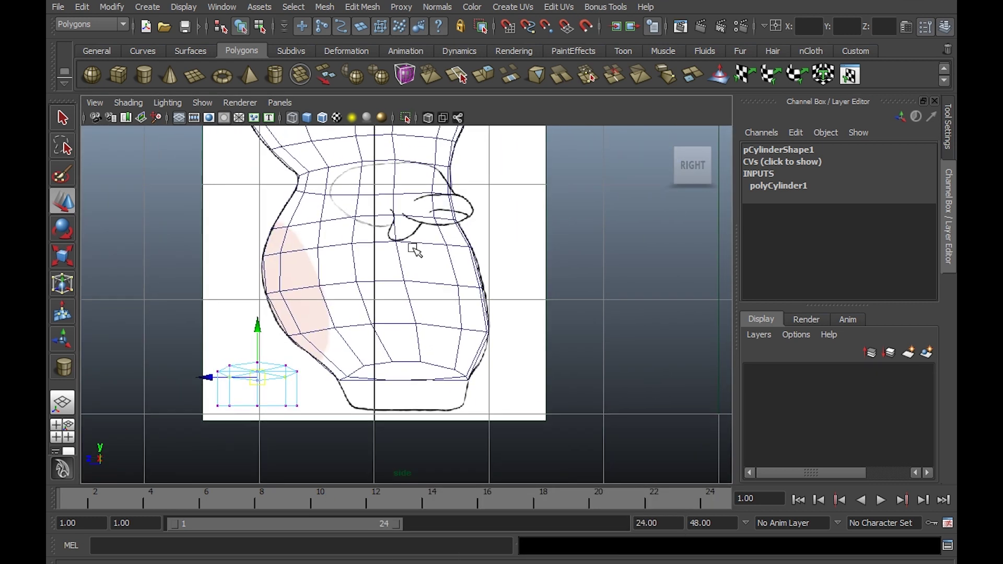
alt+middle_drag(517, 313, 506, 294)
scroll(506, 294, up, 2)
right_drag(271, 303, 317, 296)
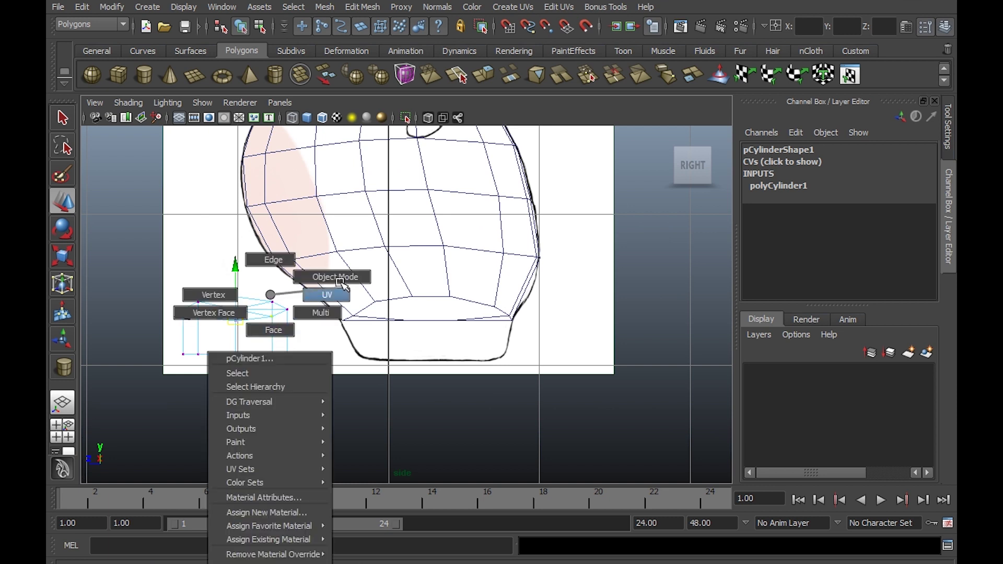
click(281, 310)
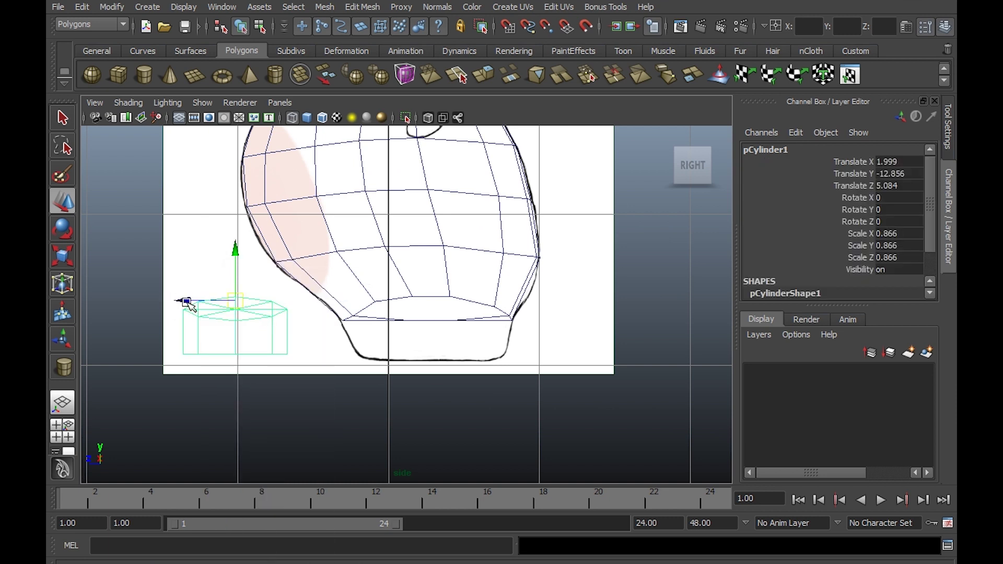
drag(186, 303, 378, 304)
scroll(433, 294, up, 2)
scroll(497, 353, up, 1)
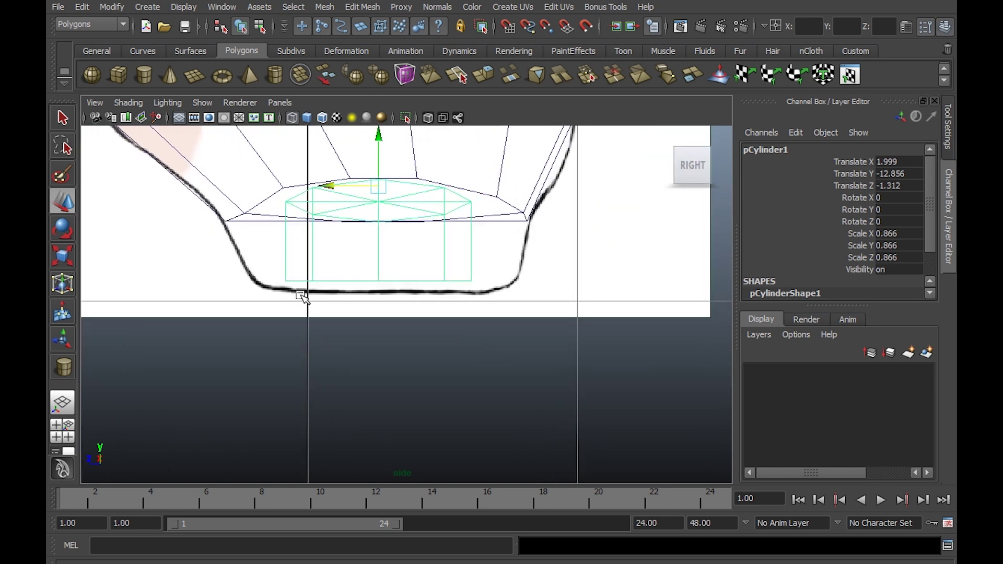
key(space)
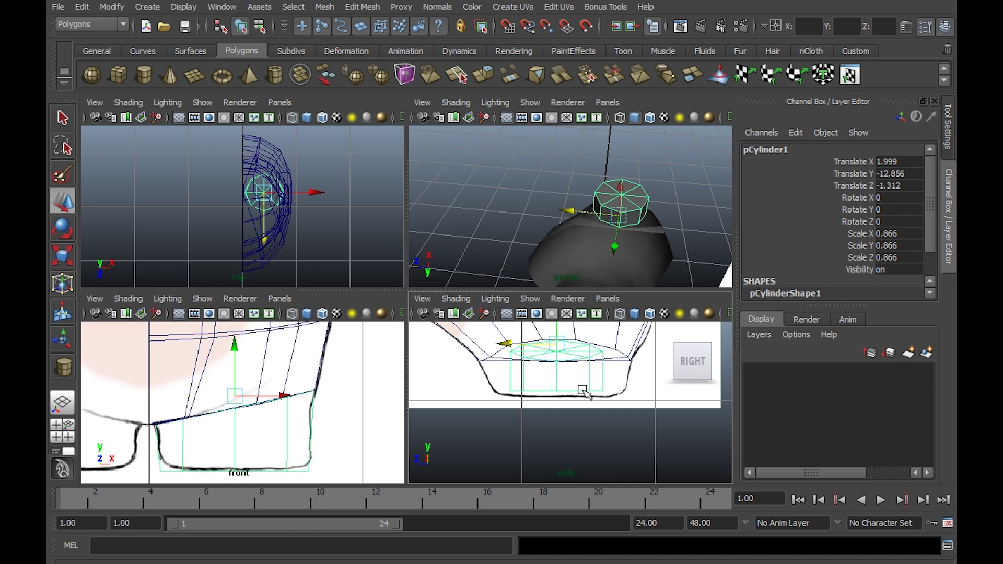
Push the cylinder's right and left vertex columns out to the foot outline's ends.
key(space)
scroll(520, 336, up, 1)
scroll(477, 375, up, 1)
scroll(476, 314, up, 1)
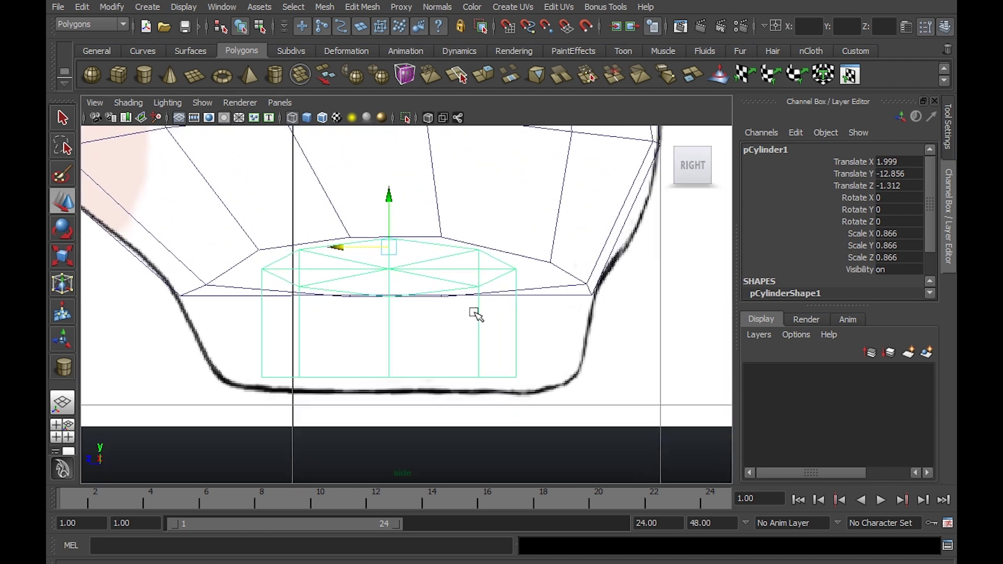
alt+middle_drag(476, 314, 477, 318)
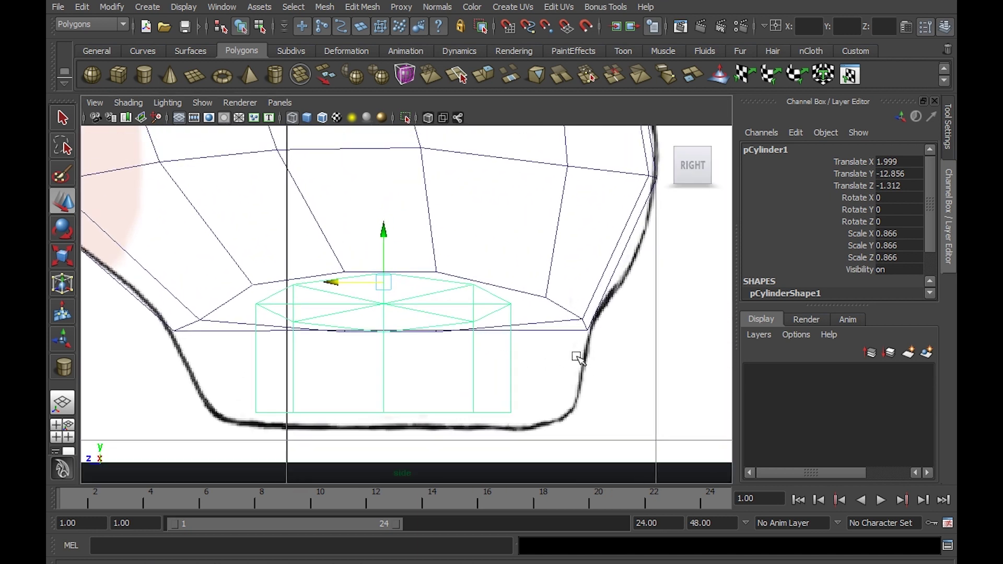
right_drag(473, 296, 464, 310)
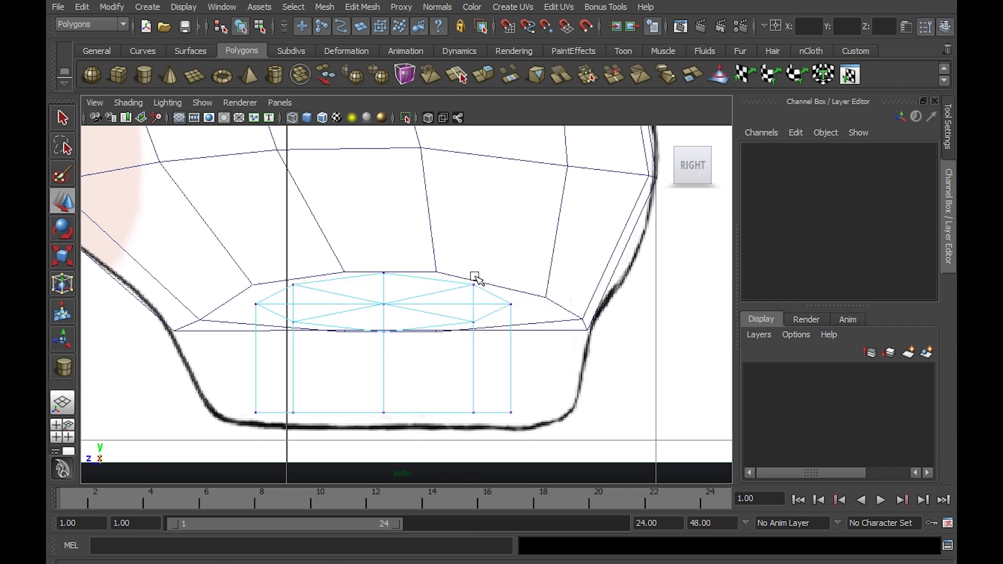
drag(489, 274, 549, 426)
drag(463, 358, 533, 363)
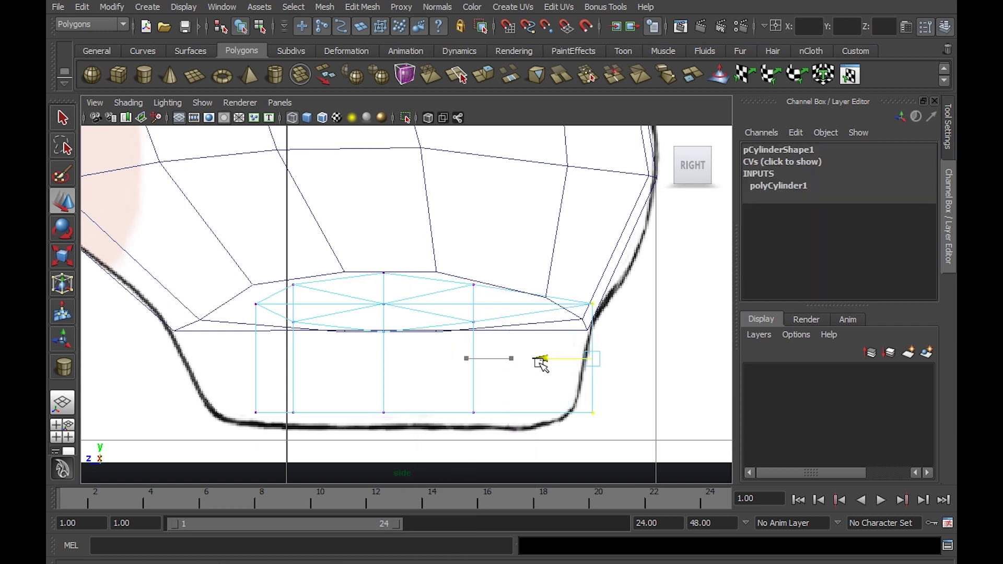
drag(210, 280, 264, 433)
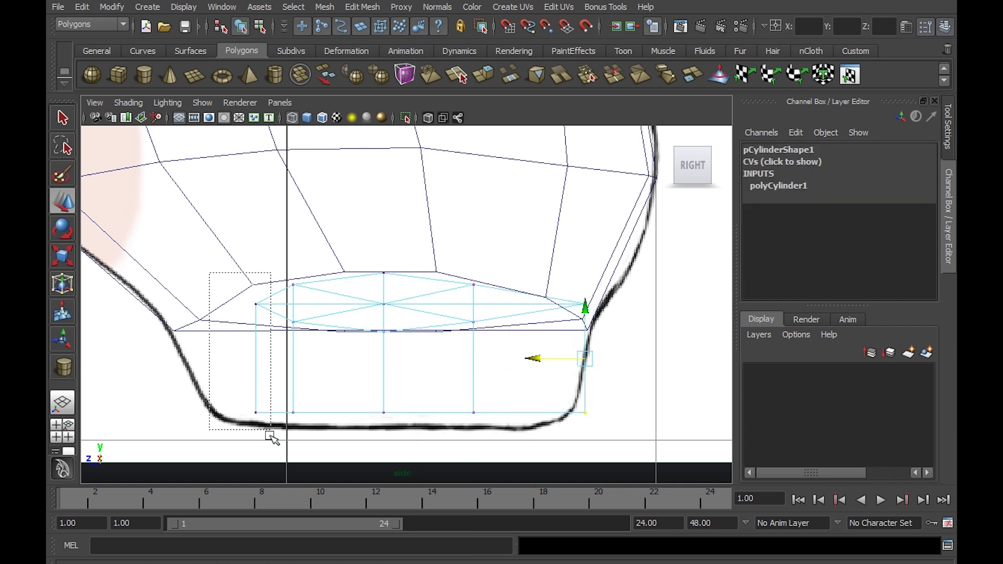
drag(219, 361, 128, 374)
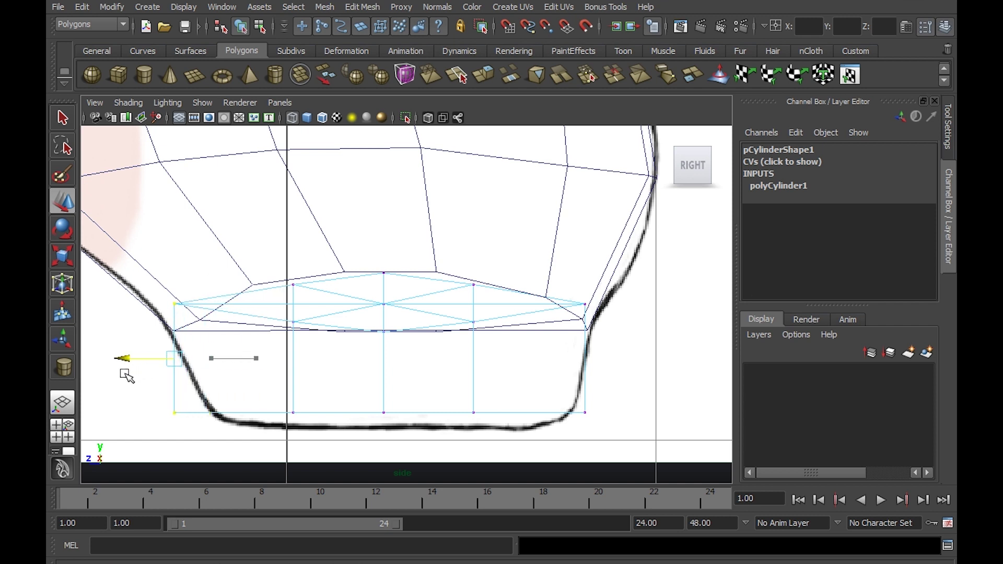
Adjust the inner vertex columns left and right to match the side outline.
drag(246, 246, 330, 453)
drag(256, 355, 215, 351)
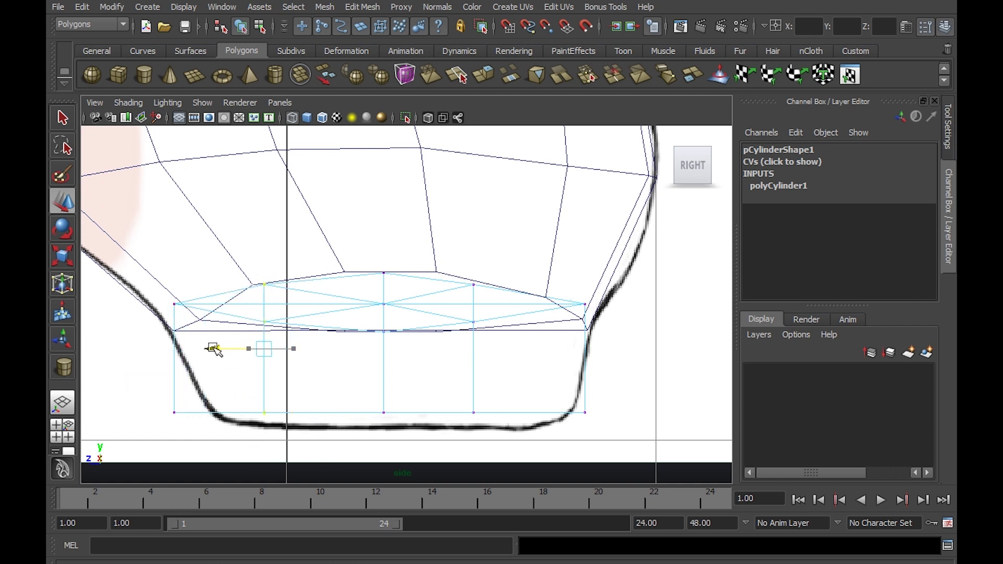
drag(338, 241, 405, 439)
drag(358, 348, 343, 347)
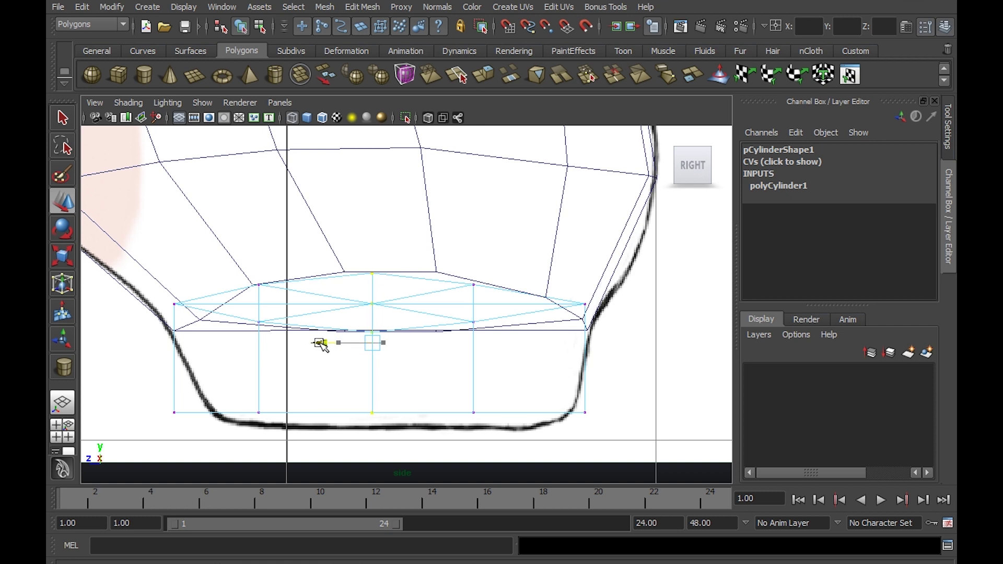
drag(422, 251, 516, 415)
drag(423, 345, 444, 344)
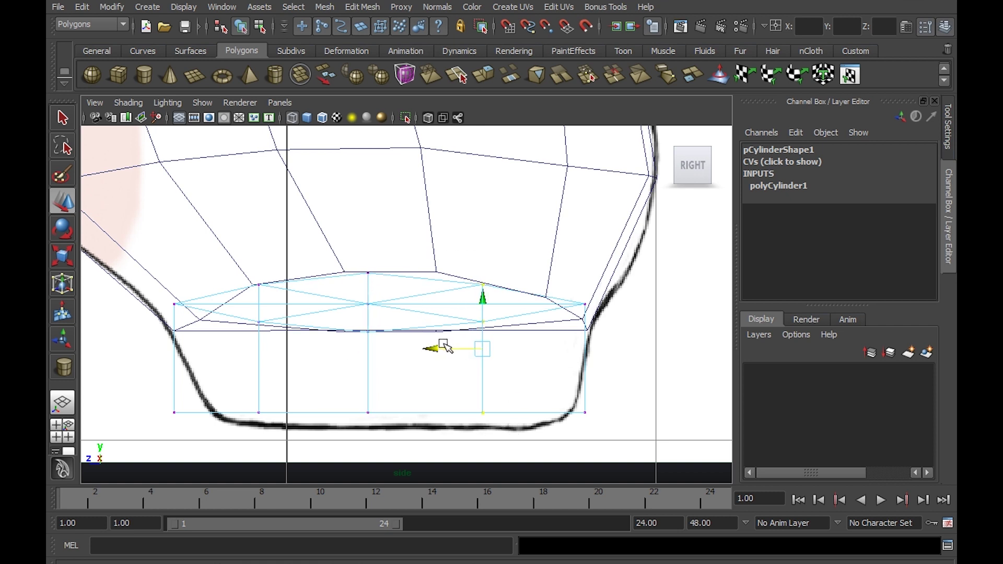
In the perspective view, select the foot cylinder and switch to face mode.
key(space)
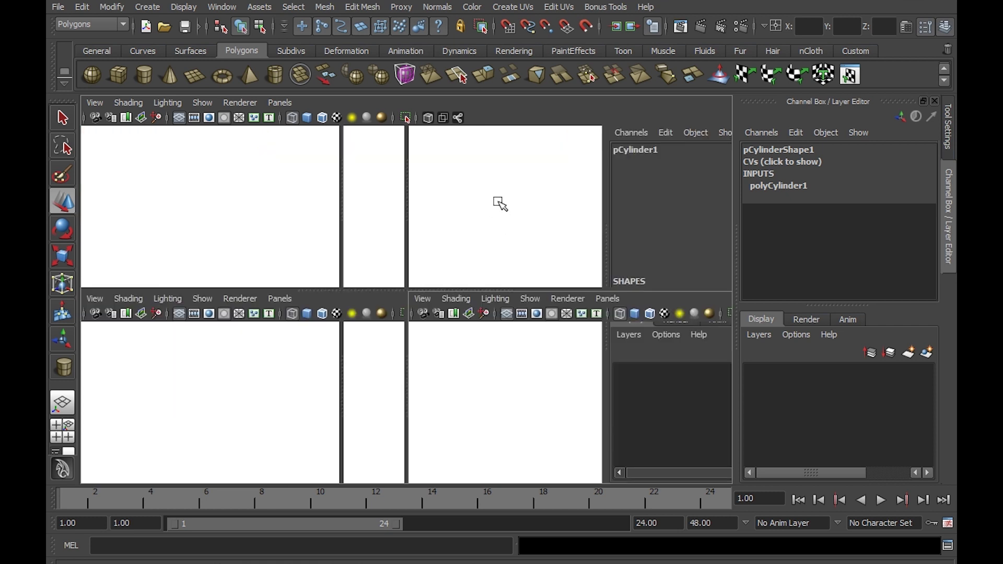
key(space)
mouse_move(491, 251)
alt+mouse_down()
mouse_move(412, 273)
mouse_move(267, 231)
mouse_move(408, 274)
alt+mouse_up()
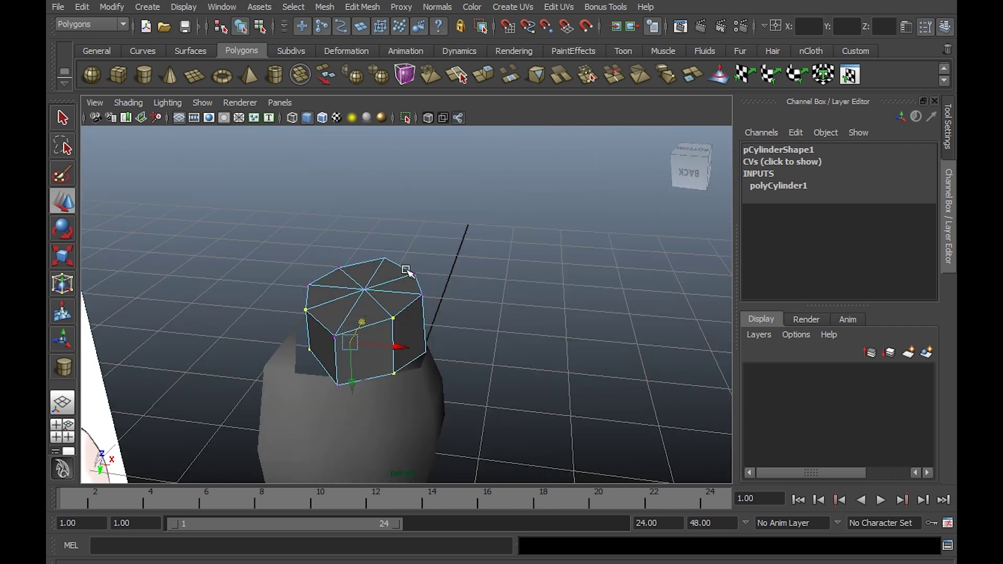
right_drag(403, 285, 438, 264)
alt+drag(412, 303, 439, 268)
click(448, 228)
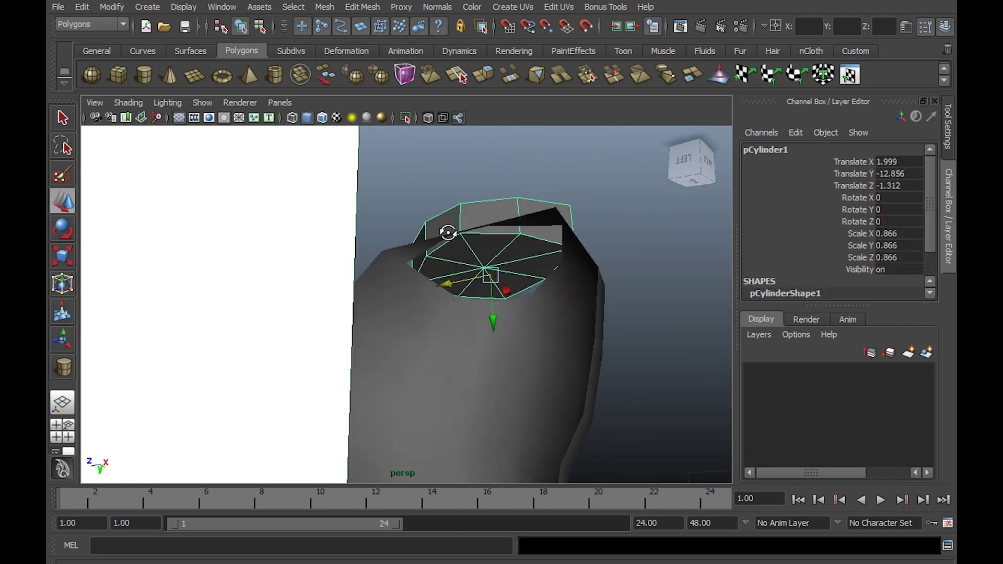
mouse_move(447, 228)
alt+mouse_down()
mouse_move(472, 192)
mouse_move(528, 294)
mouse_move(520, 253)
alt+mouse_up()
right_drag(520, 253, 524, 287)
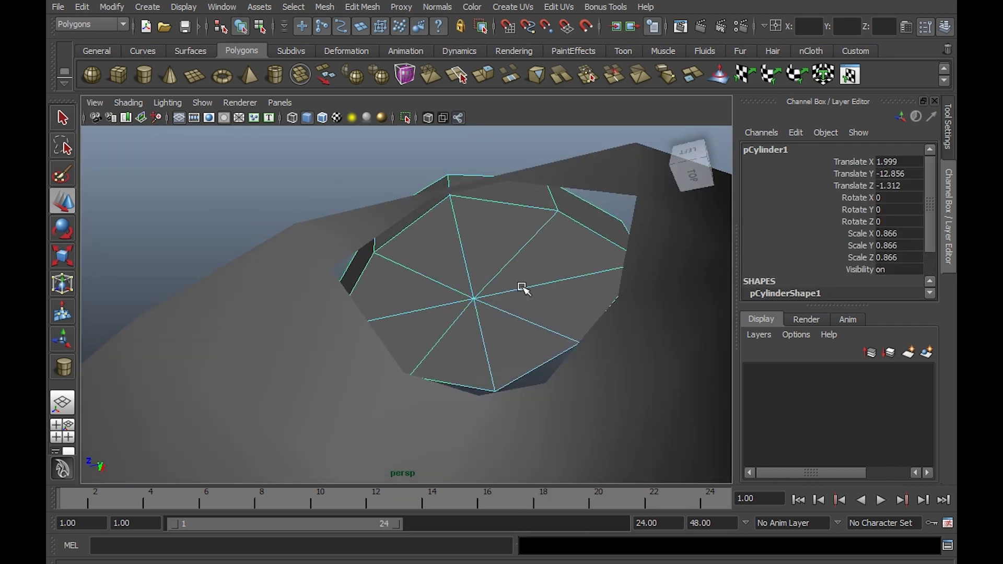
Select all eight top cap faces of the cylinder to delete them.
click(505, 245)
shift+click(575, 258)
shift+click(580, 305)
shift+click(494, 342)
shift+click(449, 360)
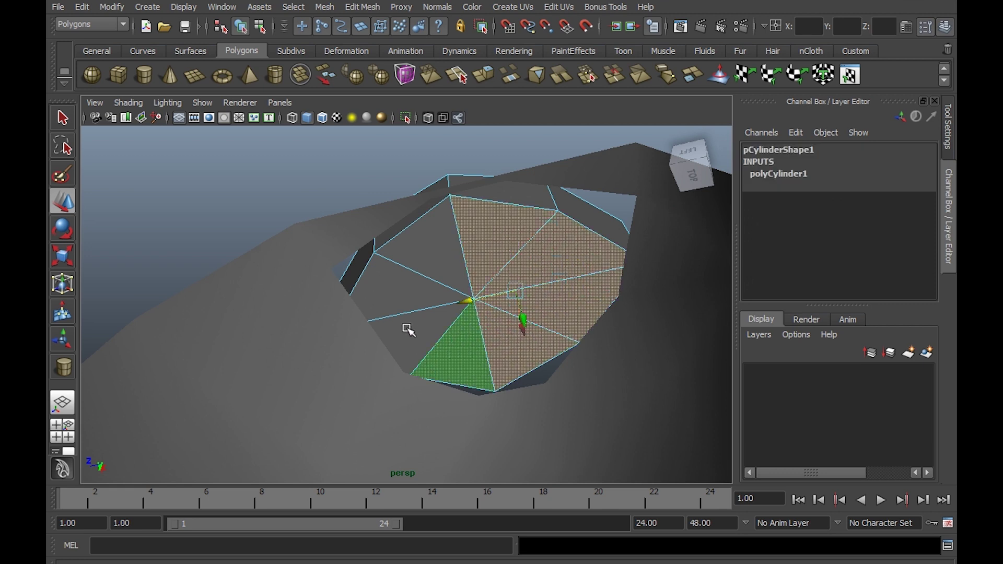
shift+click(408, 330)
shift+click(405, 282)
shift+click(426, 258)
mouse_move(530, 258)
alt+mouse_down()
mouse_move(460, 314)
mouse_move(487, 311)
mouse_move(488, 336)
mouse_move(529, 286)
alt+mouse_up()
Switch the cylinder to edge mode and show wireframe over the shaded meshes.
click(481, 320)
right_drag(530, 293, 517, 270)
mouse_move(535, 276)
alt+mouse_down()
mouse_move(565, 289)
mouse_move(469, 313)
mouse_move(455, 306)
alt+mouse_up()
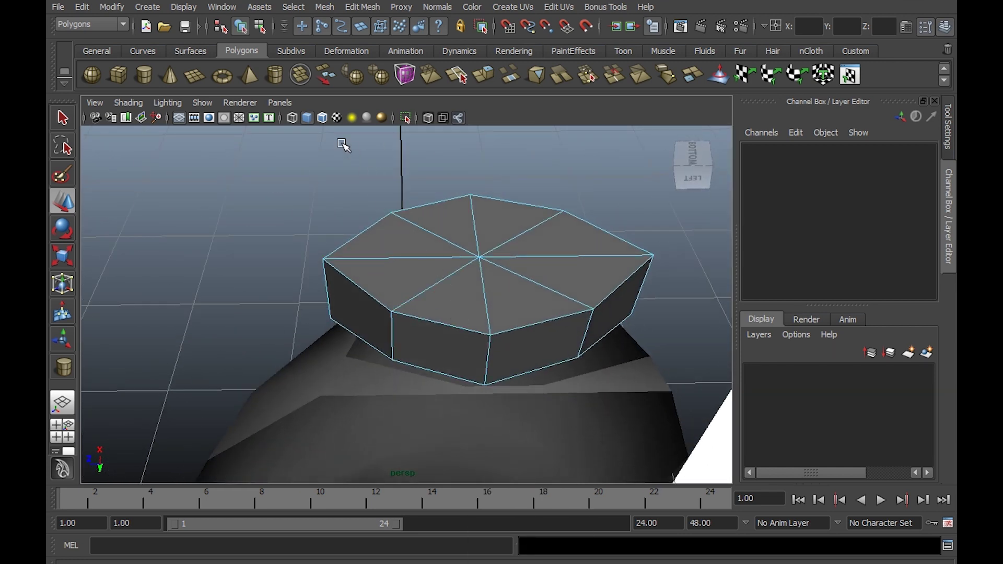
click(324, 118)
Move the cylinder's vertical side edges, shifting the front edge to the left.
mouse_move(455, 257)
alt+mouse_down()
mouse_move(376, 260)
mouse_move(425, 289)
alt+mouse_up()
click(434, 334)
mouse_move(470, 365)
alt+mouse_down()
mouse_move(452, 376)
mouse_move(398, 360)
mouse_move(466, 394)
mouse_move(470, 363)
alt+mouse_up()
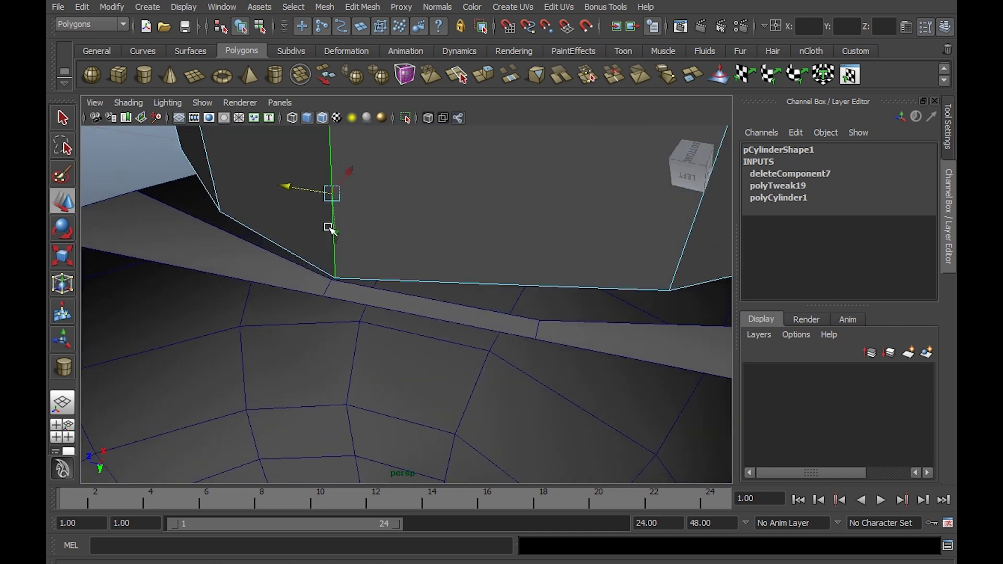
mouse_move(406, 219)
alt+mouse_down()
mouse_move(557, 287)
mouse_move(419, 284)
mouse_move(478, 269)
alt+mouse_up()
click(535, 290)
mouse_move(413, 241)
mouse_down()
mouse_move(488, 251)
mouse_move(439, 287)
mouse_move(455, 309)
mouse_move(397, 288)
mouse_up()
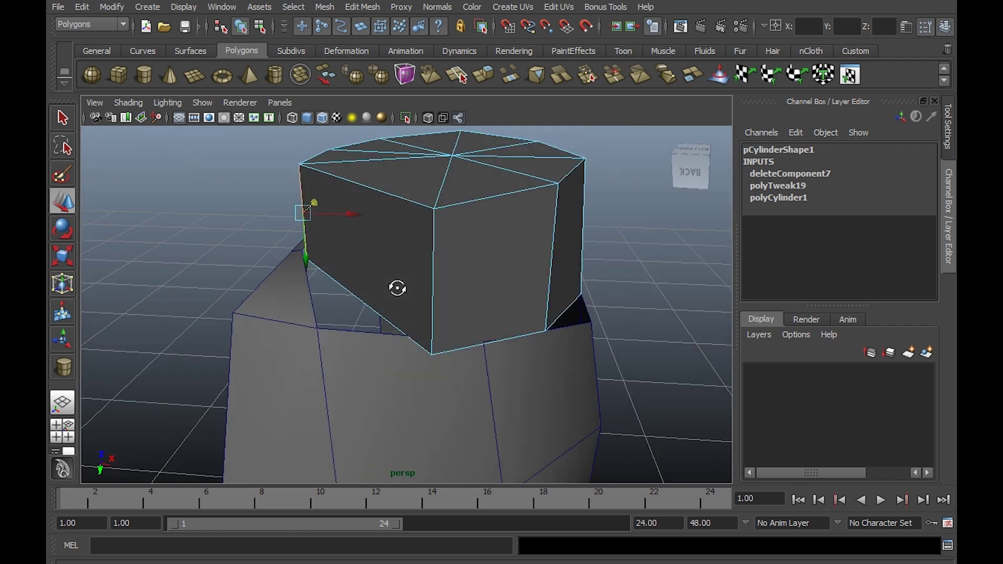
click(432, 289)
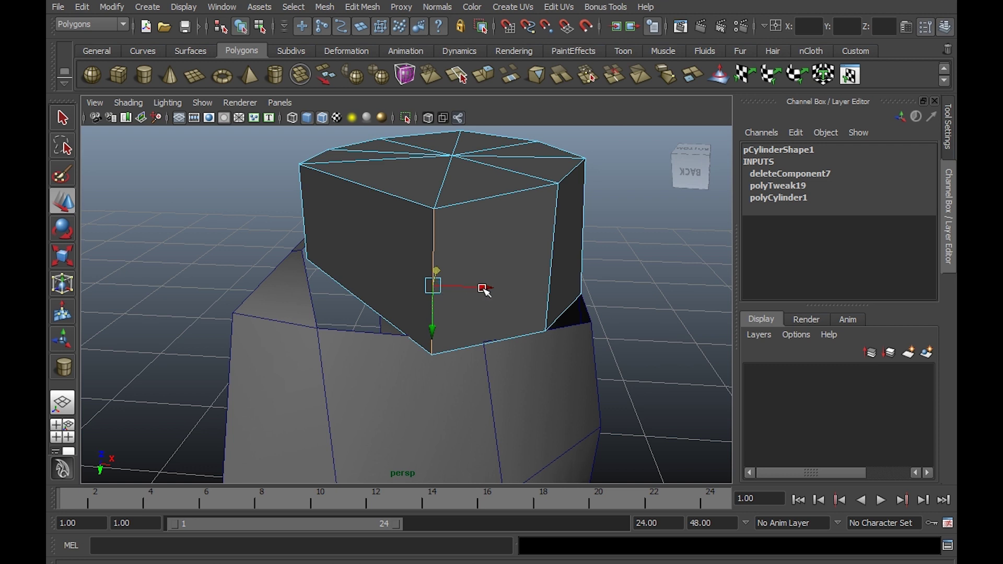
mouse_move(484, 308)
alt+mouse_down()
mouse_move(459, 326)
mouse_move(335, 338)
alt+mouse_up()
Move another vertical edge left and select further side edges of the cap.
click(306, 294)
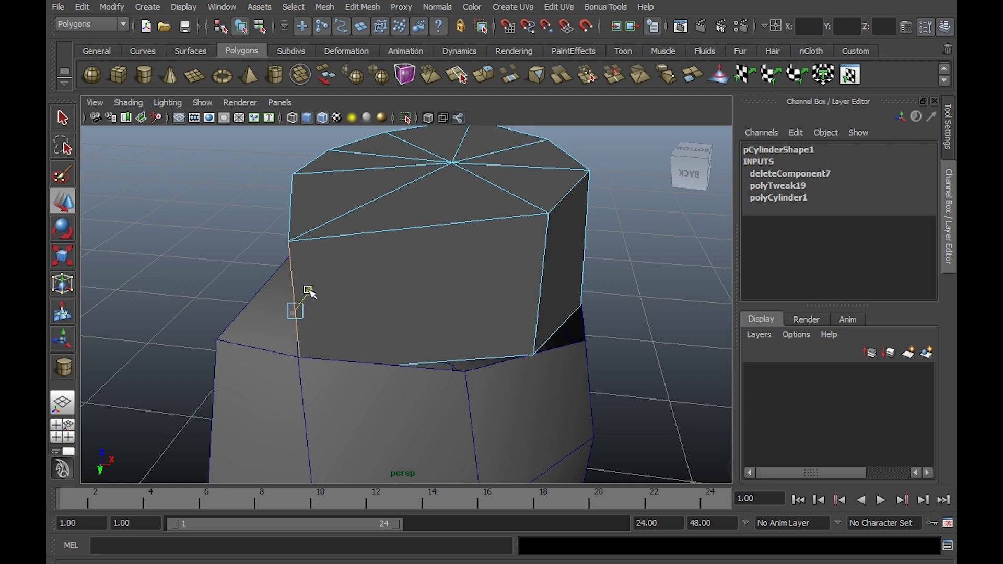
alt+drag(309, 291, 372, 329)
click(372, 304)
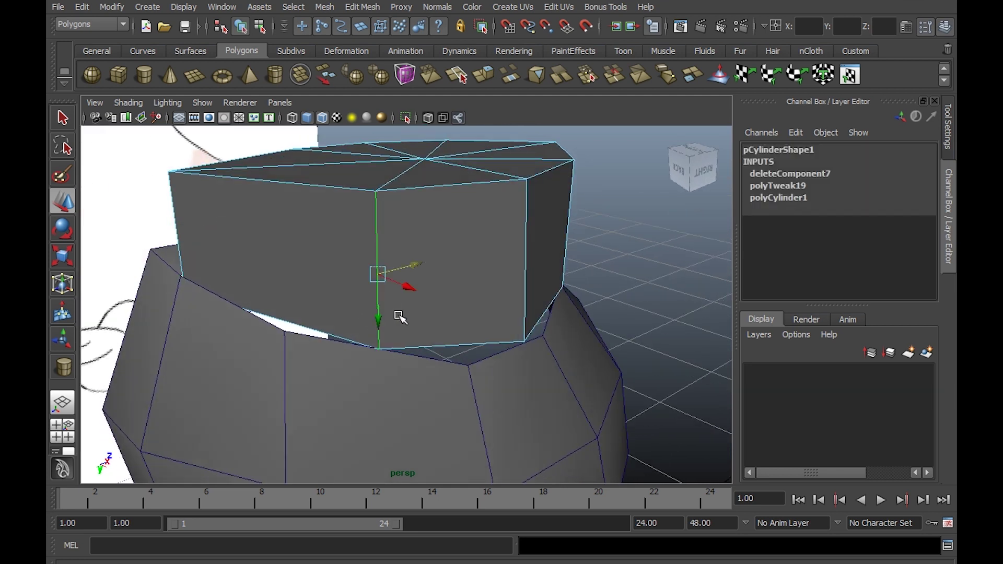
mouse_move(413, 265)
mouse_down()
mouse_move(381, 265)
mouse_move(358, 292)
mouse_move(322, 288)
mouse_up()
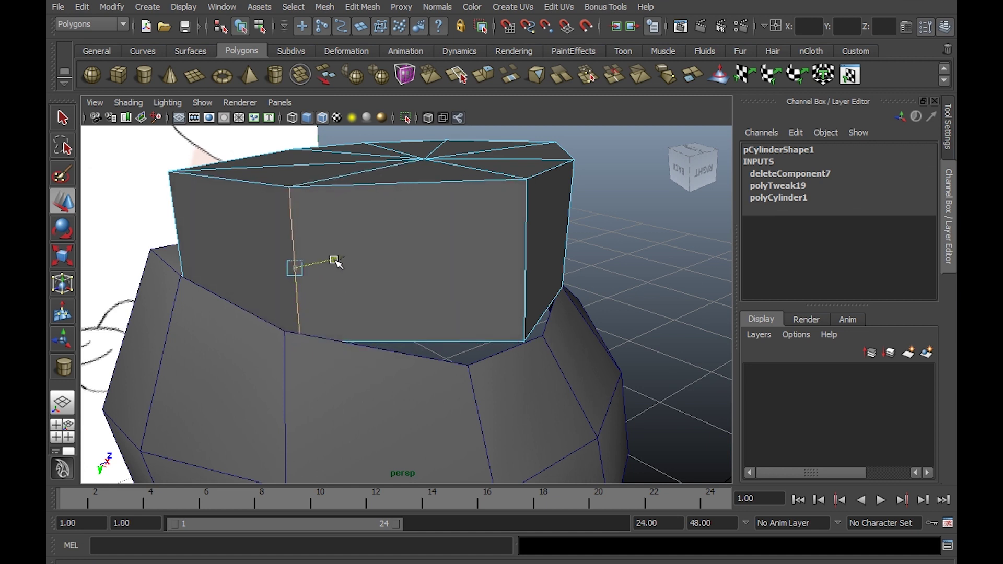
mouse_move(324, 264)
alt+mouse_down()
mouse_move(432, 325)
mouse_move(300, 326)
alt+mouse_up()
click(338, 322)
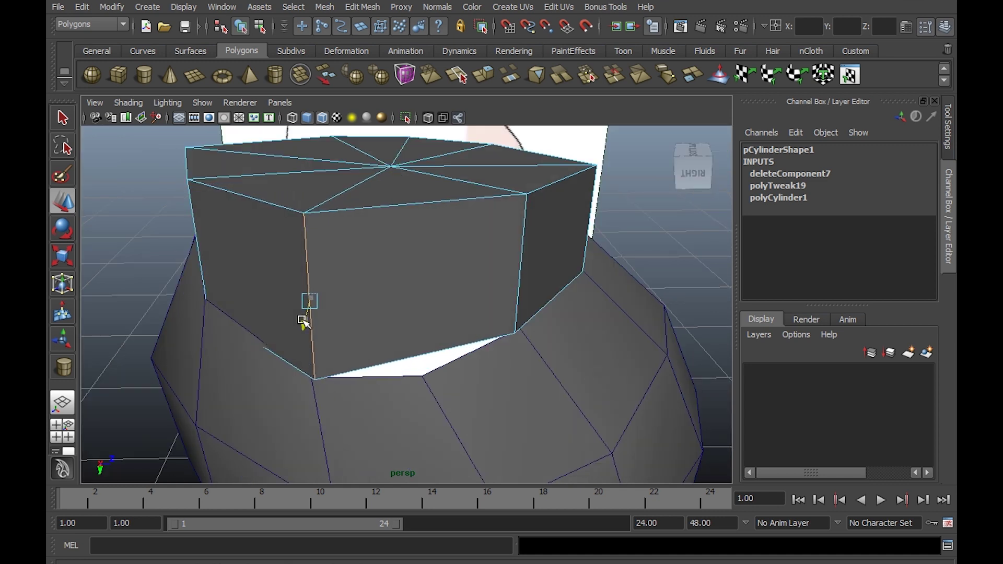
mouse_move(358, 298)
alt+mouse_down()
mouse_move(411, 325)
mouse_move(260, 331)
alt+mouse_up()
click(408, 318)
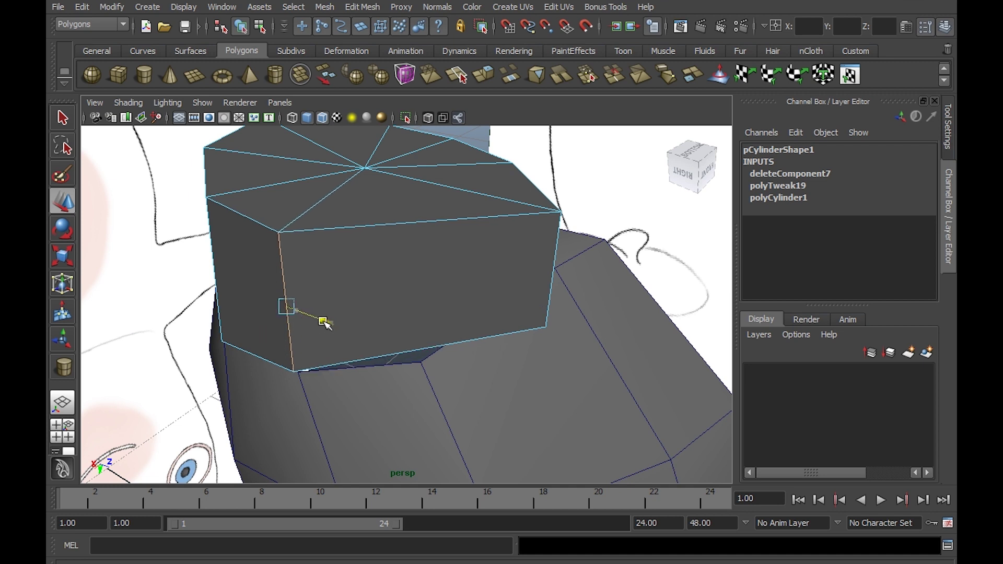
alt+drag(364, 329, 360, 313)
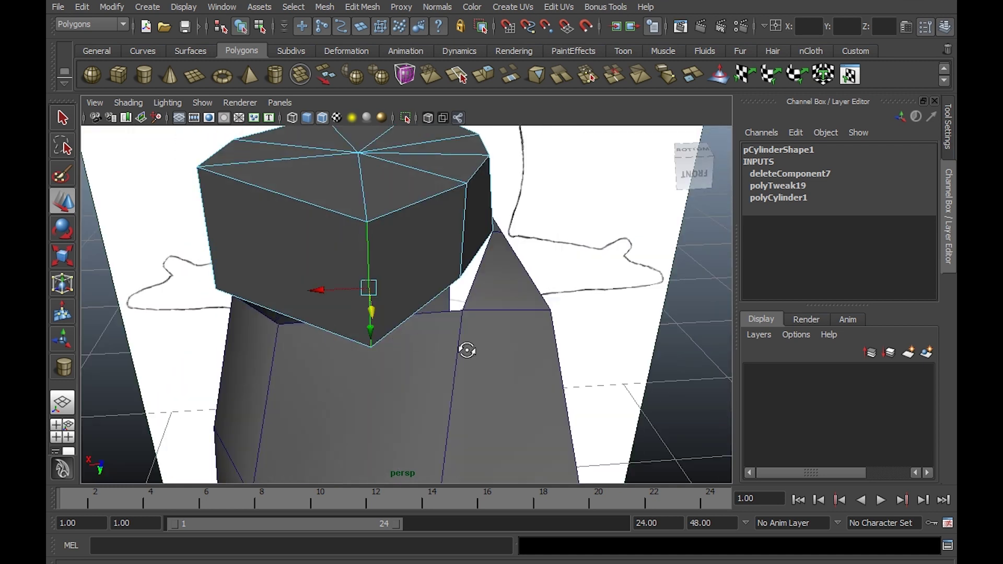
Push the remaining cap side edges outward toward the body mesh and inspect the result.
alt+drag(467, 350, 569, 340)
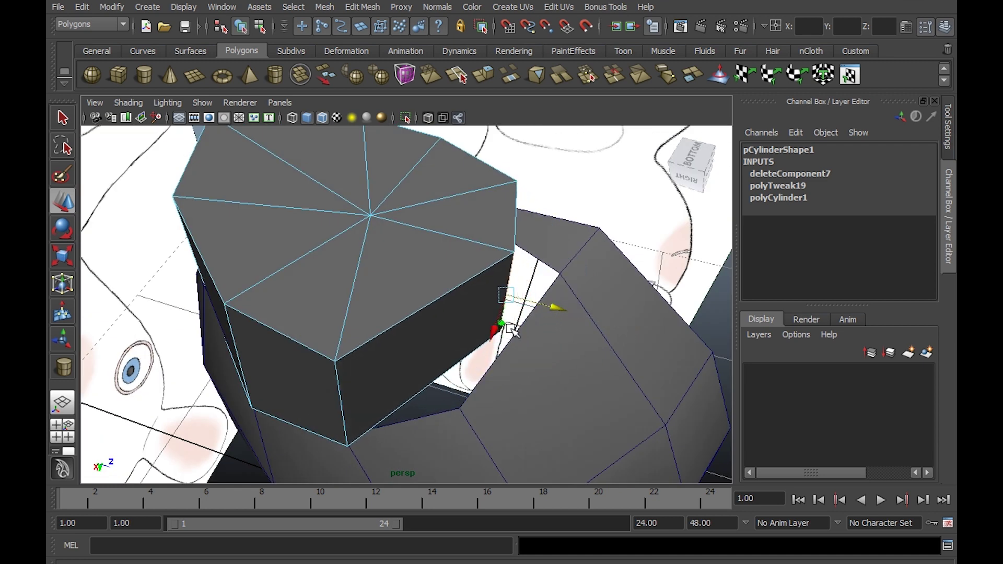
drag(511, 330, 450, 402)
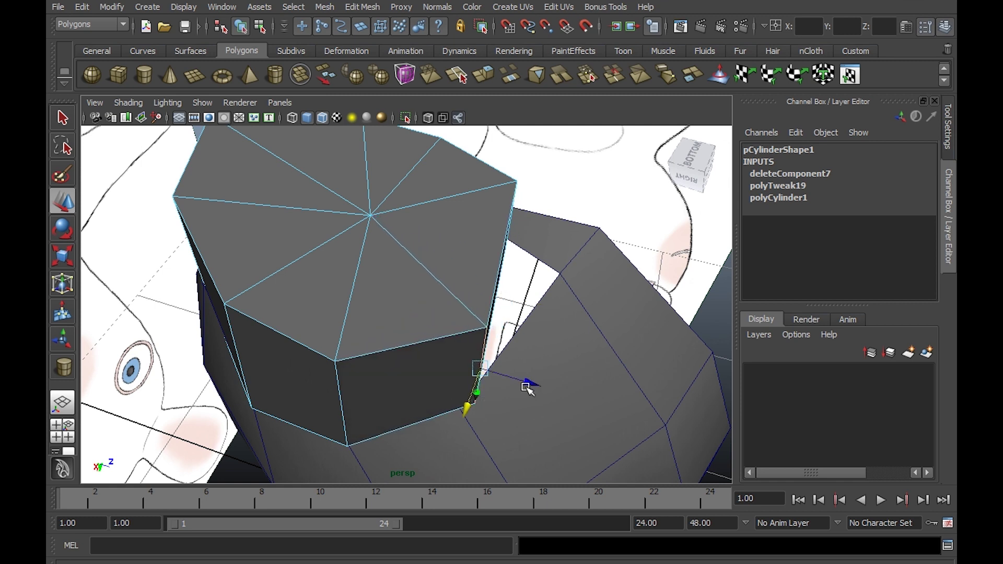
alt+drag(522, 379, 461, 371)
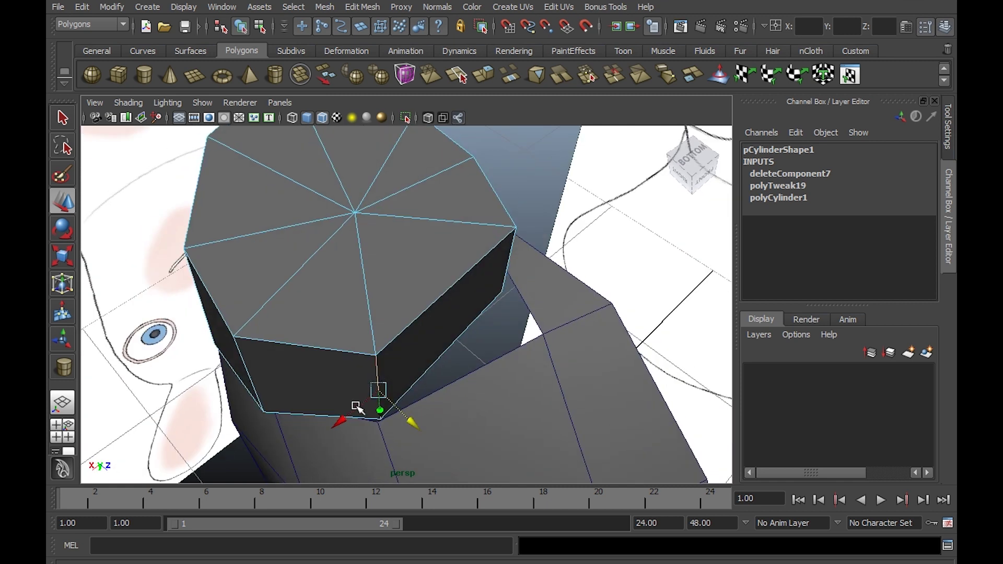
middle_drag(358, 407, 349, 413)
click(505, 267)
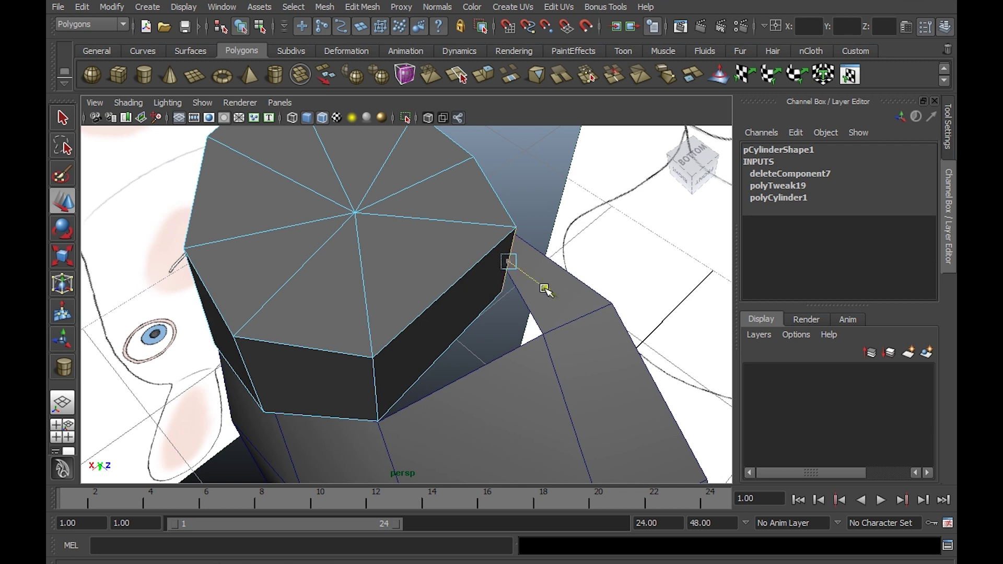
middle_drag(546, 291, 594, 338)
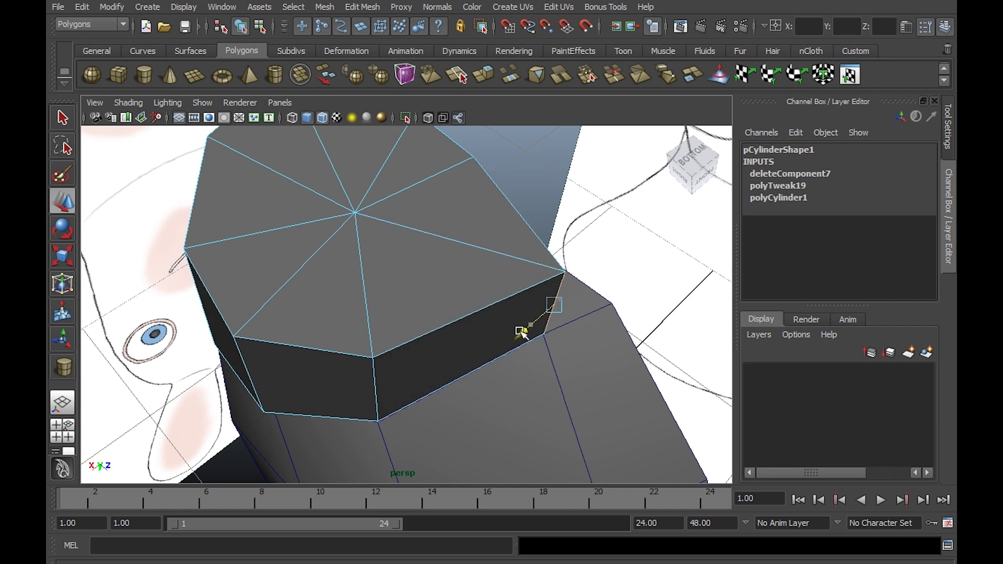
mouse_move(523, 328)
alt+mouse_down()
mouse_move(544, 307)
mouse_move(426, 314)
mouse_move(475, 244)
alt+mouse_up()
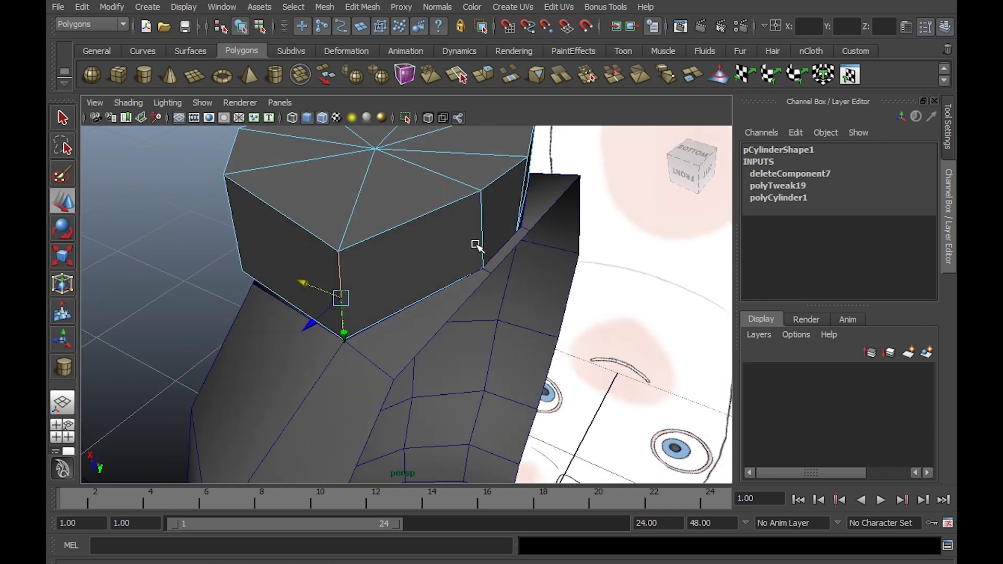
right_drag(477, 246, 537, 227)
mouse_move(538, 227)
alt+mouse_down()
mouse_move(437, 208)
mouse_move(331, 134)
mouse_move(280, 141)
mouse_move(335, 97)
mouse_move(454, 189)
mouse_move(506, 347)
mouse_move(454, 392)
alt+mouse_up()
In vertex mode, V-snap the cylinder's base vertices onto the matching body-mesh vertices.
right_click(443, 248)
right_drag(440, 249, 308, 245)
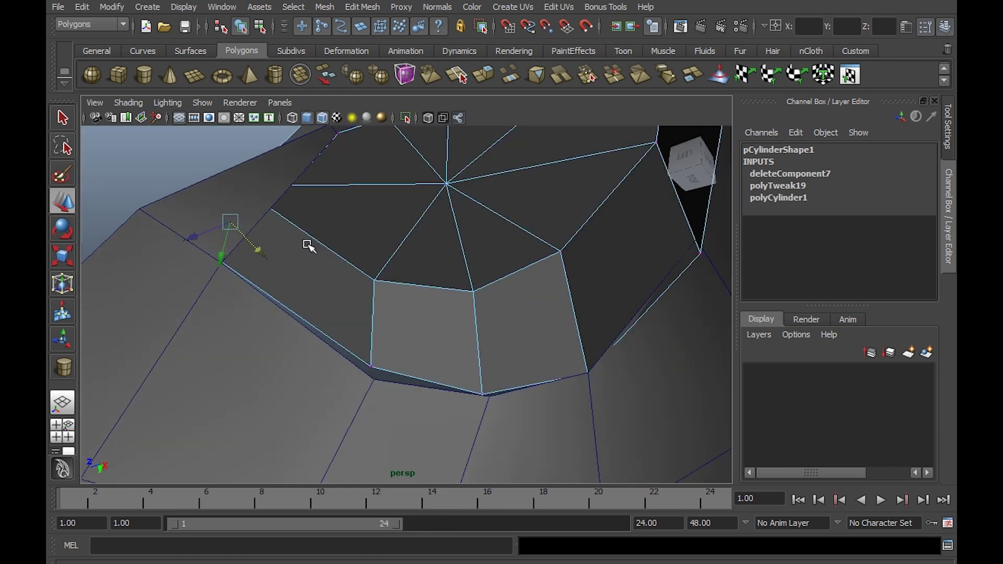
mouse_move(314, 247)
alt+mouse_down()
mouse_move(400, 293)
mouse_move(306, 260)
mouse_move(359, 317)
mouse_move(410, 317)
mouse_move(395, 317)
alt+mouse_up()
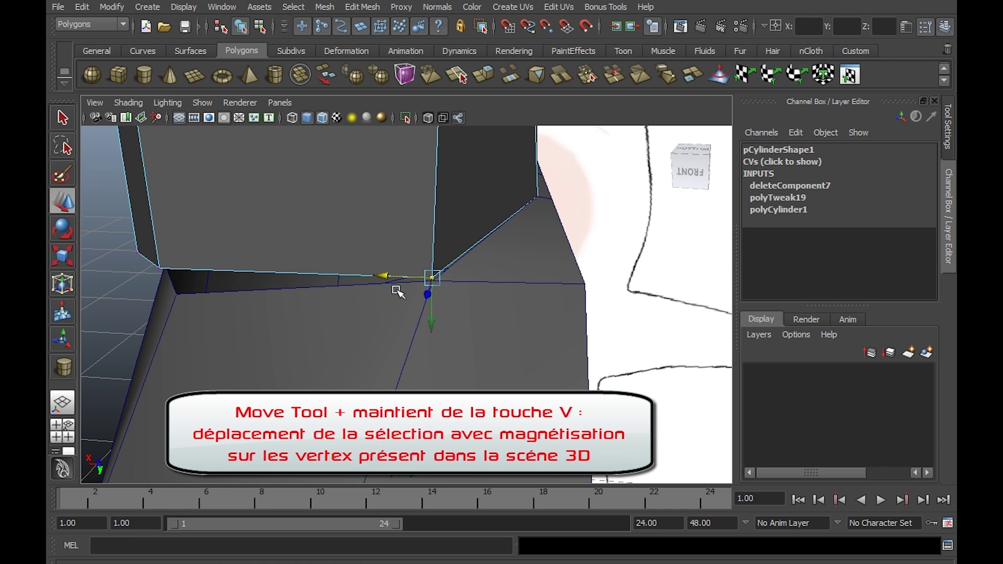
key(v)
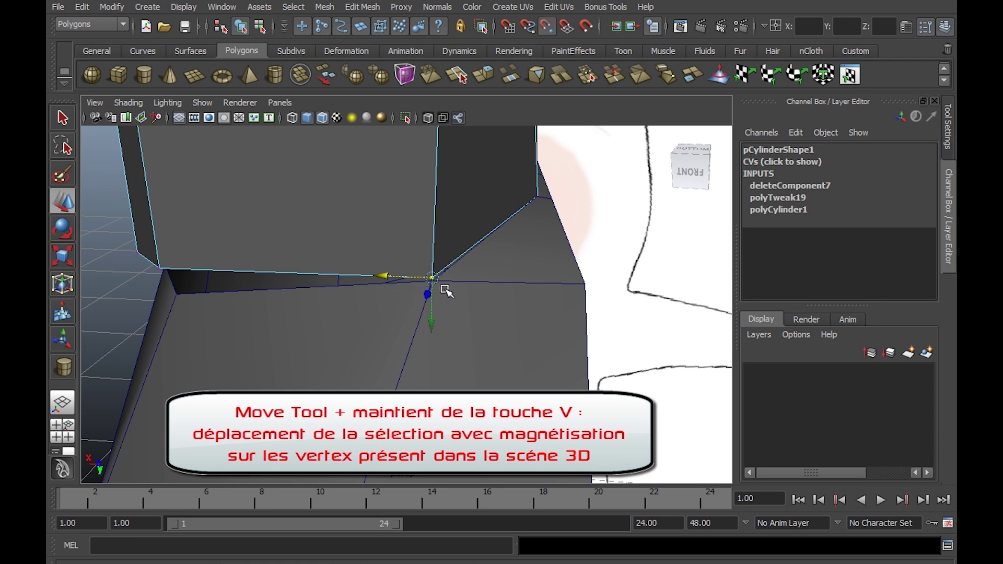
mouse_move(445, 289)
mouse_down()
mouse_move(430, 283)
mouse_move(448, 282)
mouse_move(426, 291)
mouse_up()
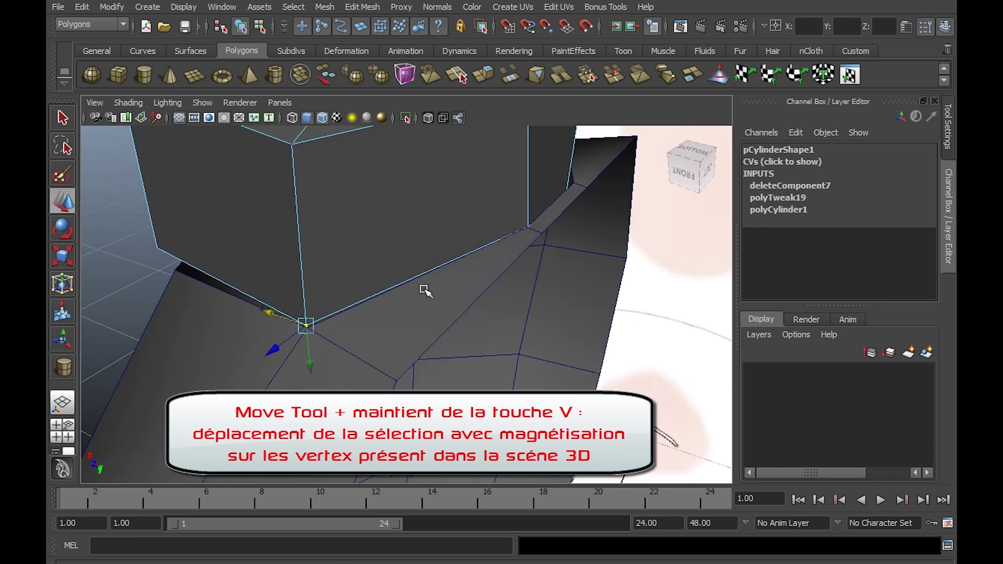
key(v)
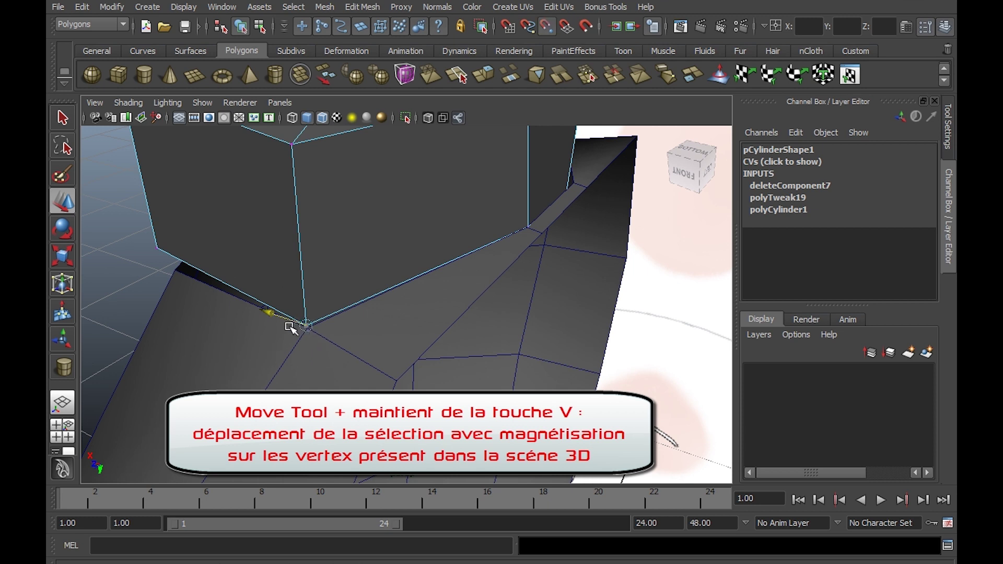
mouse_move(316, 339)
alt+mouse_down()
mouse_move(376, 320)
mouse_move(518, 381)
mouse_move(501, 383)
mouse_move(417, 336)
mouse_move(508, 353)
alt+mouse_up()
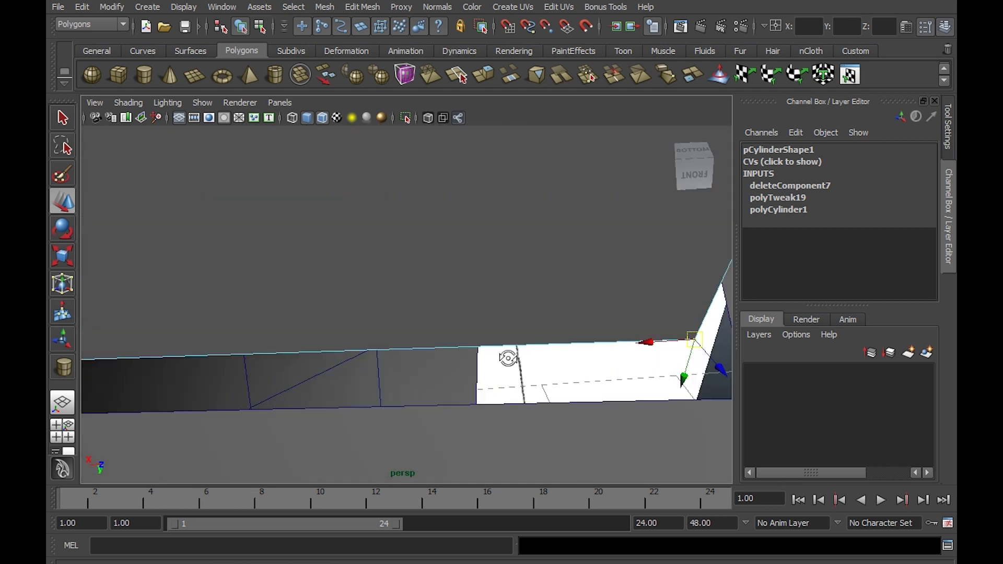
mouse_move(508, 353)
alt+middle_down()
mouse_move(517, 354)
mouse_move(471, 357)
alt+middle_up()
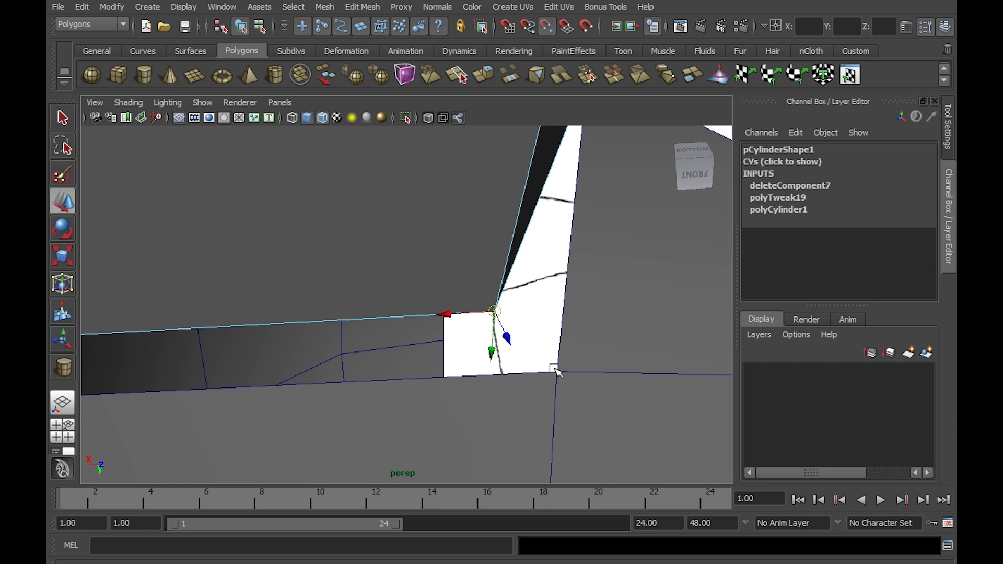
Move the gap's corner vertex down to close the sliver gap at the joint.
scroll(557, 372, down, 3)
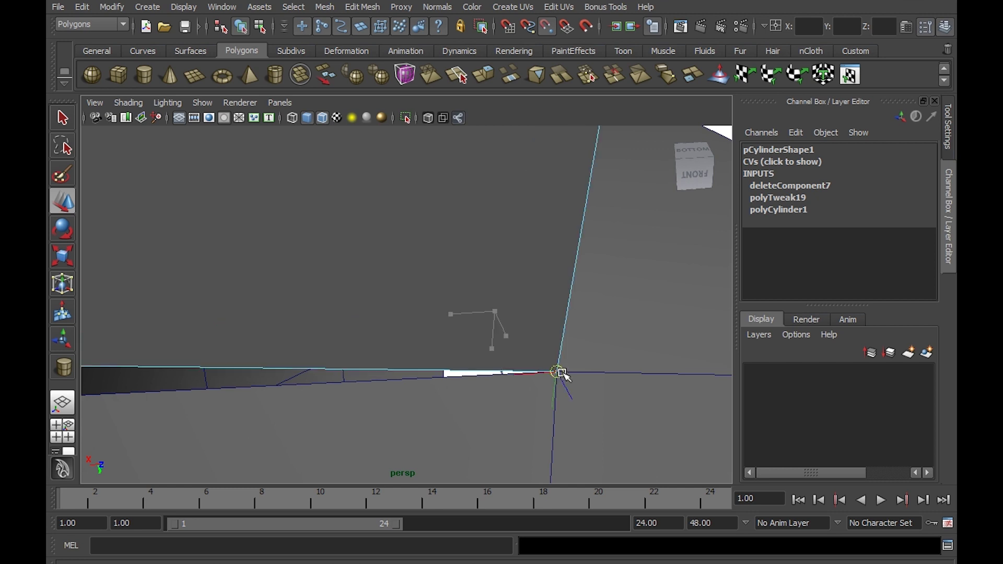
mouse_move(587, 381)
alt+mouse_down()
mouse_move(482, 332)
mouse_move(454, 332)
alt+mouse_up()
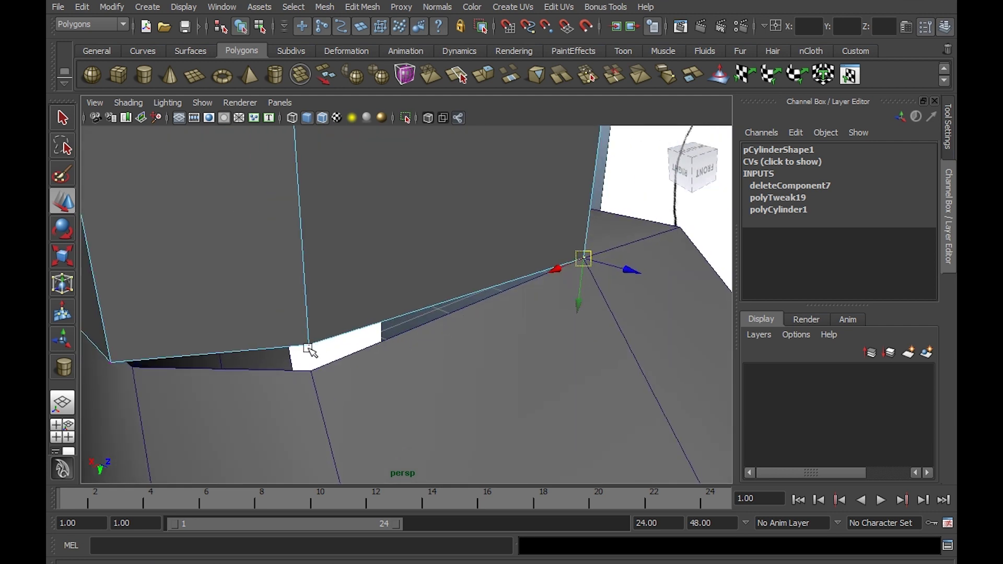
click(308, 346)
mouse_move(313, 381)
mouse_down()
mouse_move(315, 407)
mouse_move(334, 366)
mouse_move(410, 385)
mouse_up()
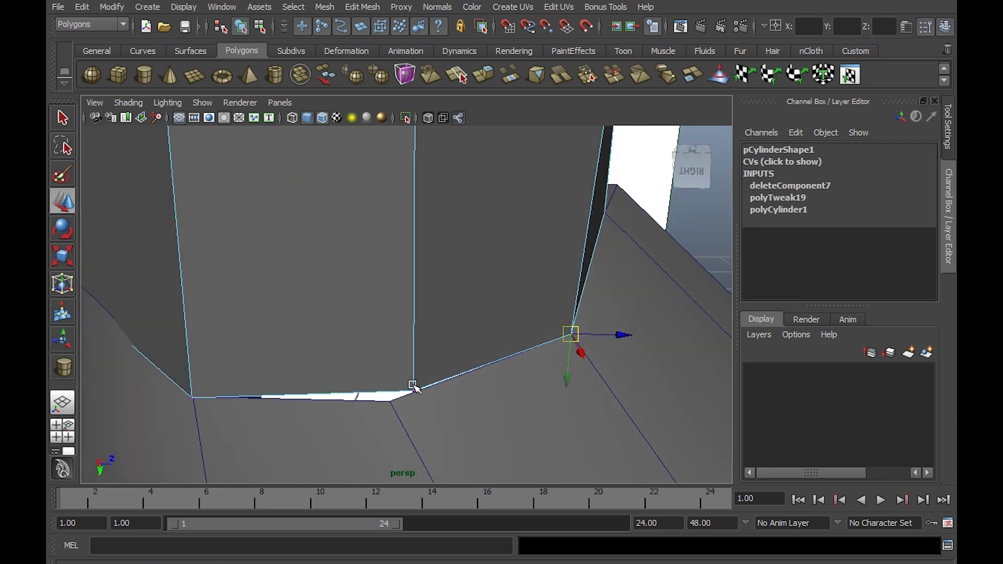
V-snap the cylinder's corner vertices onto the matching lower body vertices.
click(425, 396)
right_drag(412, 298, 358, 291)
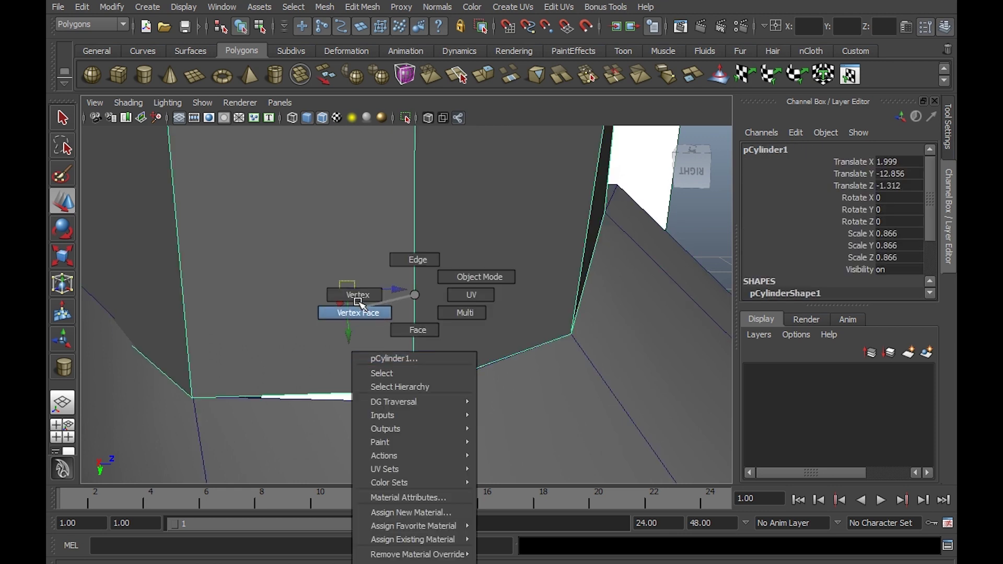
click(414, 391)
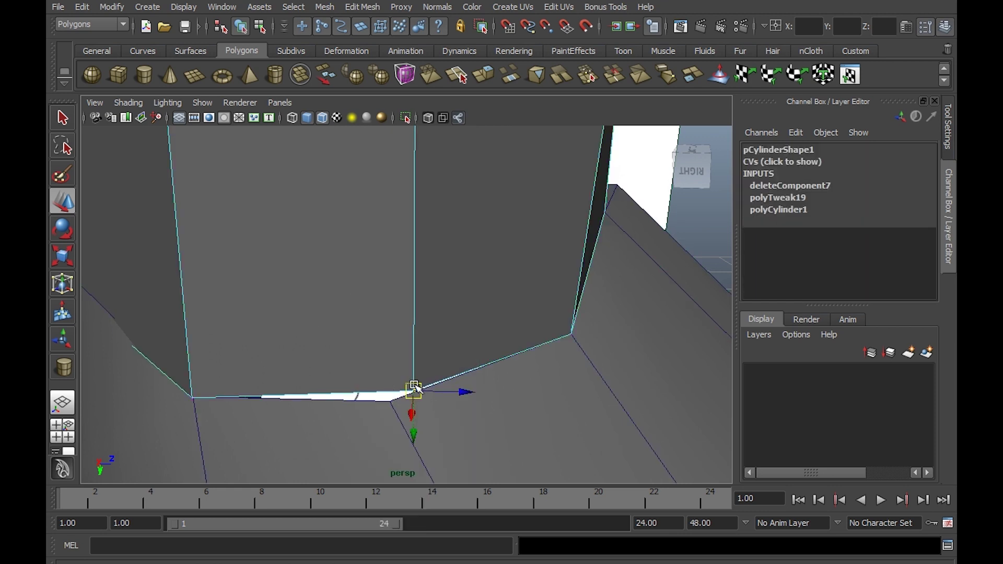
middle_drag(540, 358, 570, 337)
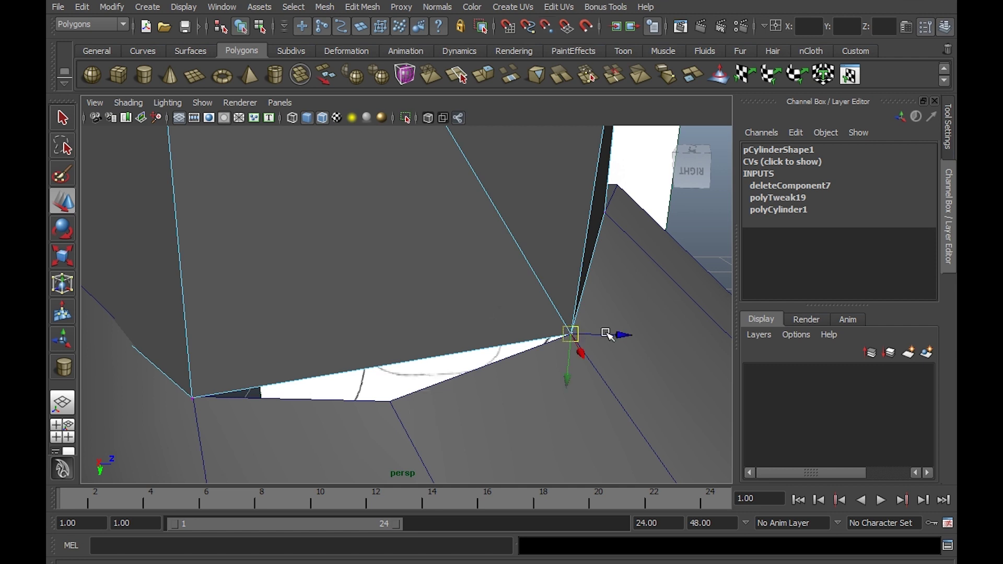
middle_drag(437, 403, 390, 402)
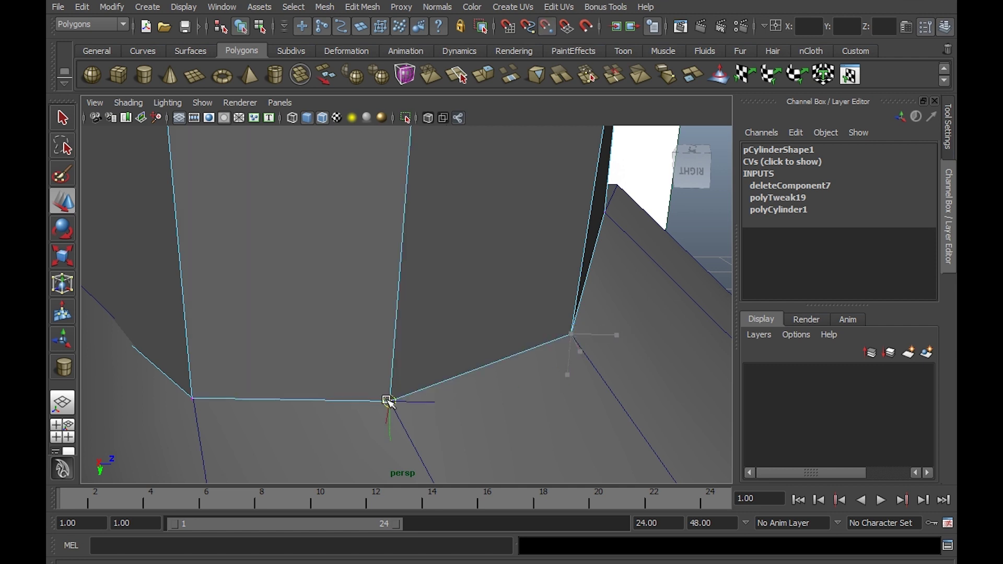
alt+drag(403, 405, 348, 388)
middle_drag(380, 388, 341, 377)
mouse_move(341, 378)
alt+mouse_down()
mouse_move(315, 371)
mouse_move(343, 377)
alt+mouse_up()
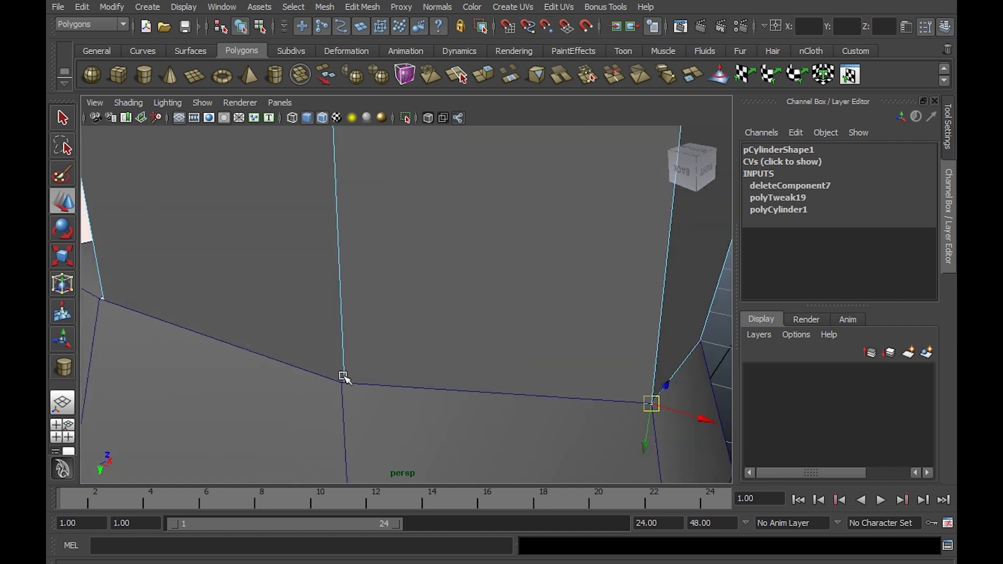
Raise another cylinder vertex onto the body's edge from a new angle.
key(F8)
click(433, 350)
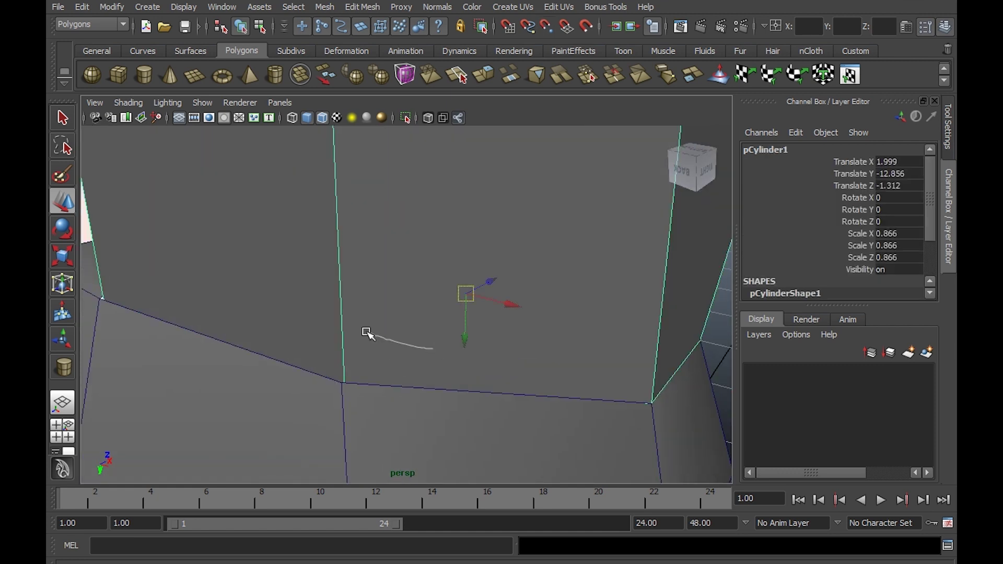
right_drag(397, 313, 371, 308)
mouse_move(385, 332)
alt+mouse_down()
mouse_move(282, 327)
mouse_move(189, 285)
mouse_move(177, 260)
mouse_move(163, 277)
mouse_move(376, 387)
alt+mouse_up()
alt+middle_drag(376, 387, 472, 302)
click(401, 393)
right_drag(372, 242, 340, 293)
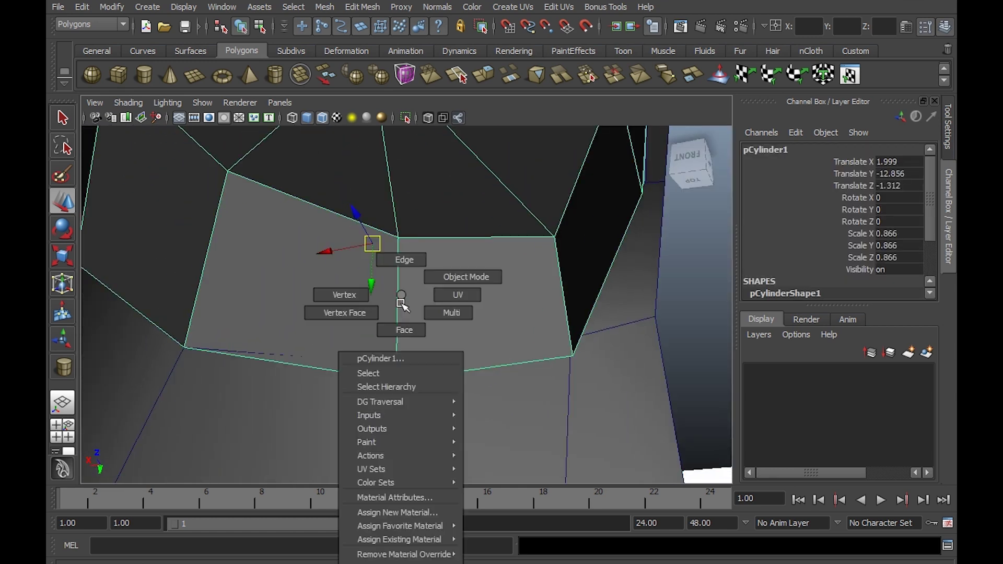
mouse_move(418, 415)
mouse_down()
mouse_move(340, 350)
mouse_move(503, 397)
mouse_move(265, 298)
mouse_move(385, 329)
mouse_move(394, 316)
mouse_move(342, 358)
mouse_move(307, 336)
mouse_up()
alt+drag(225, 325, 275, 324)
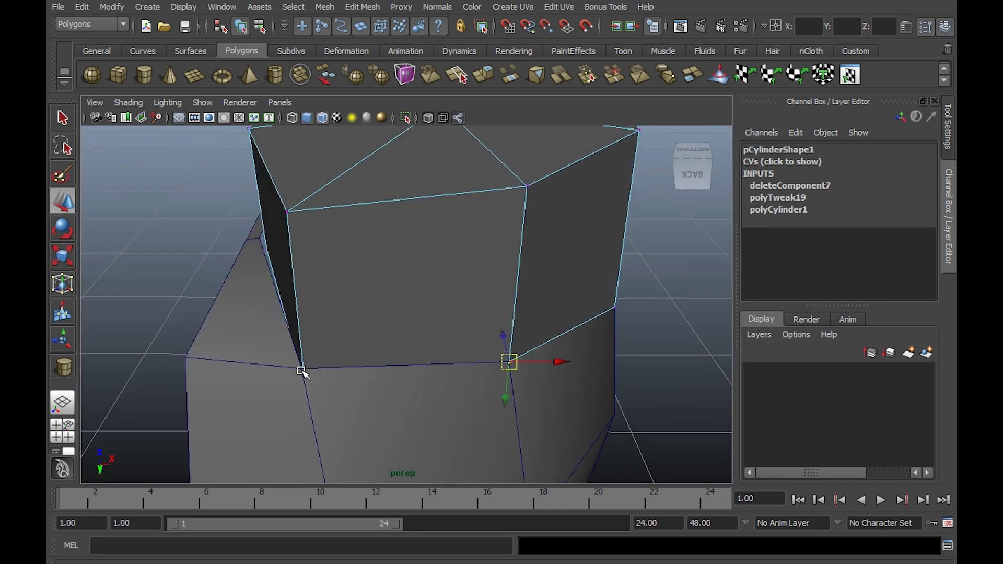
On the cylinder's far side, snap the notch vertex up onto the upper edge.
key(F8)
right_drag(276, 316, 273, 293)
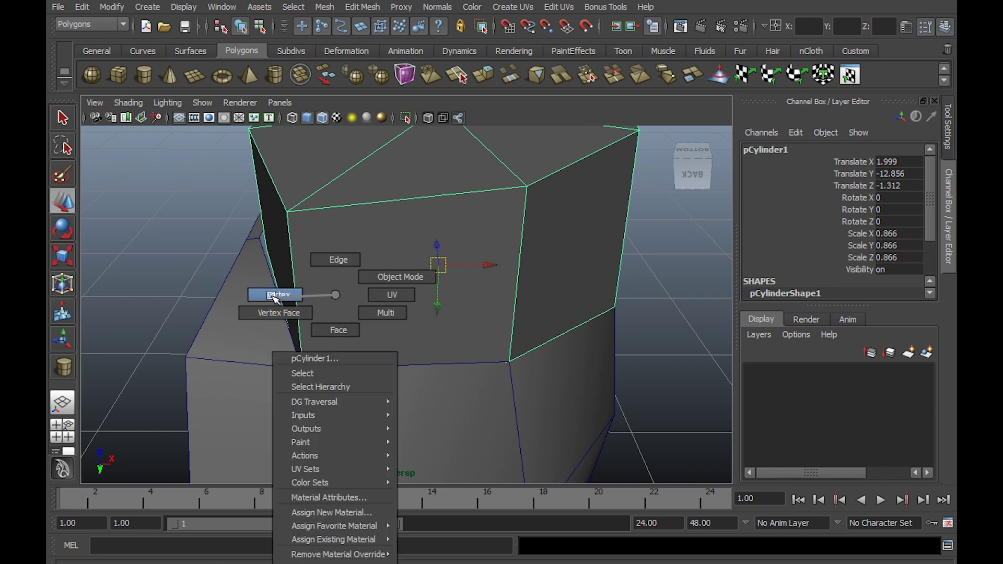
mouse_move(273, 293)
alt+mouse_down()
mouse_move(315, 325)
mouse_move(609, 262)
alt+mouse_up()
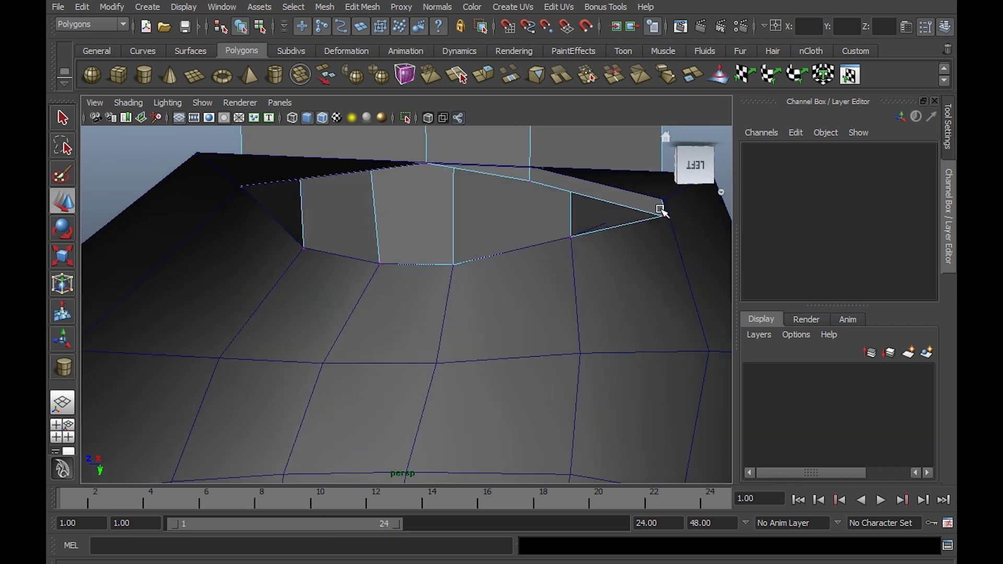
click(662, 215)
mouse_move(667, 215)
alt+mouse_down()
mouse_move(540, 260)
mouse_move(529, 251)
alt+mouse_up()
click(382, 239)
mouse_move(387, 239)
mouse_down()
mouse_move(381, 224)
mouse_move(421, 253)
mouse_move(404, 289)
mouse_up()
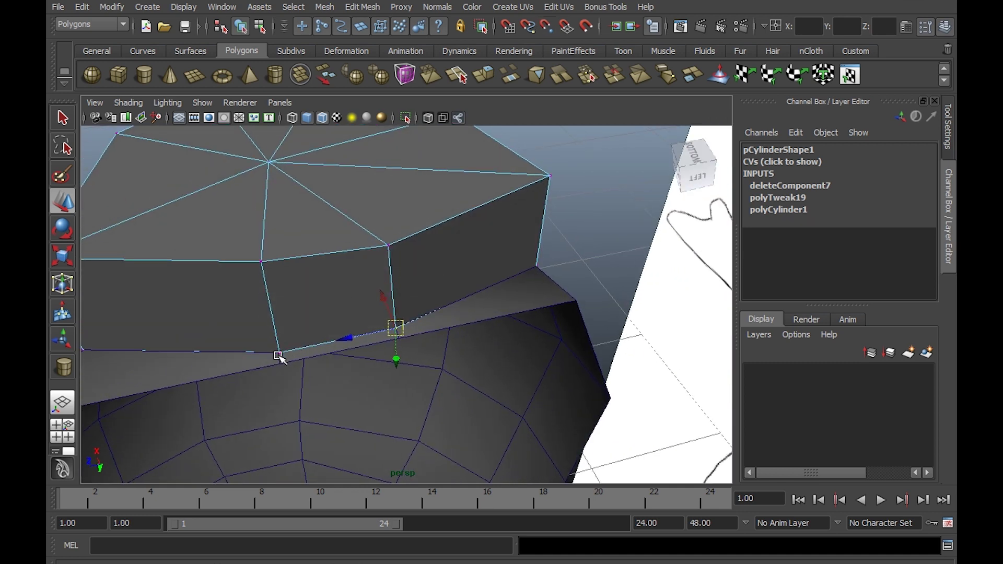
Slide a cylinder base vertex along its depth axis and check the flush foot.
key(F8)
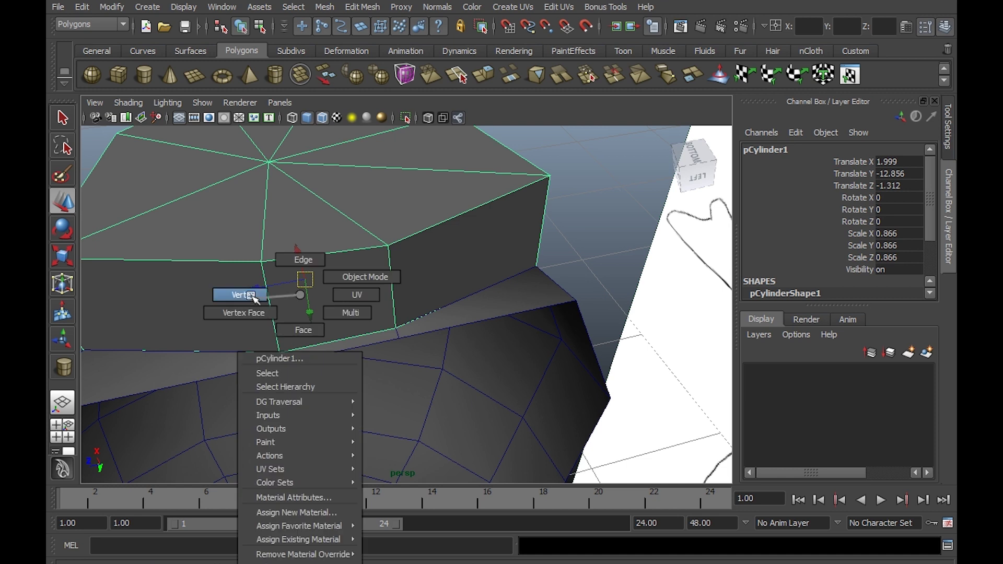
right_drag(295, 293, 243, 293)
click(281, 353)
mouse_move(288, 355)
mouse_down()
mouse_move(267, 350)
mouse_move(352, 298)
mouse_move(352, 280)
mouse_move(289, 262)
mouse_up()
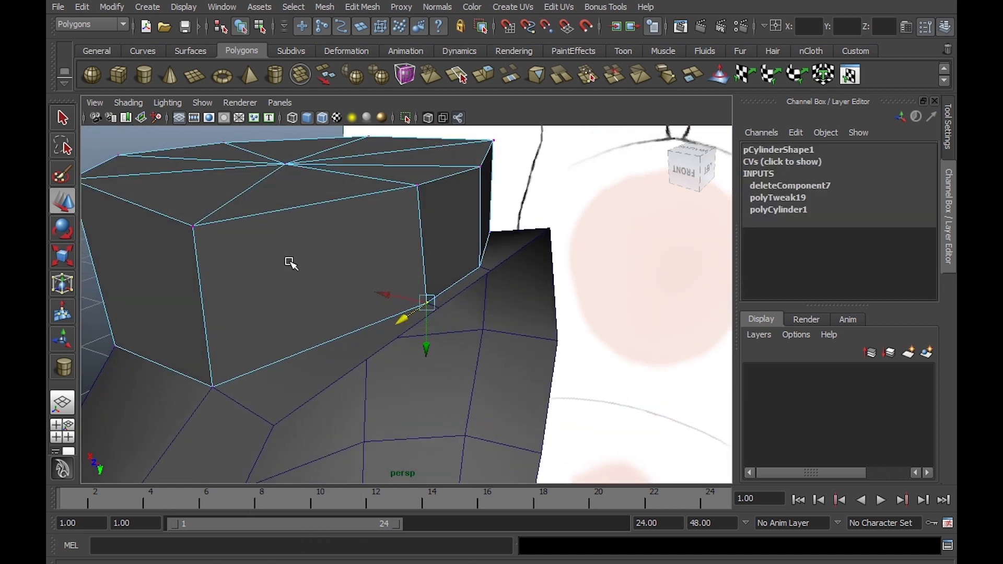
click(289, 262)
mouse_move(406, 219)
alt+mouse_down()
mouse_move(391, 213)
mouse_move(163, 246)
mouse_move(320, 227)
mouse_move(389, 173)
mouse_move(264, 278)
mouse_move(443, 222)
alt+mouse_up()
click(443, 222)
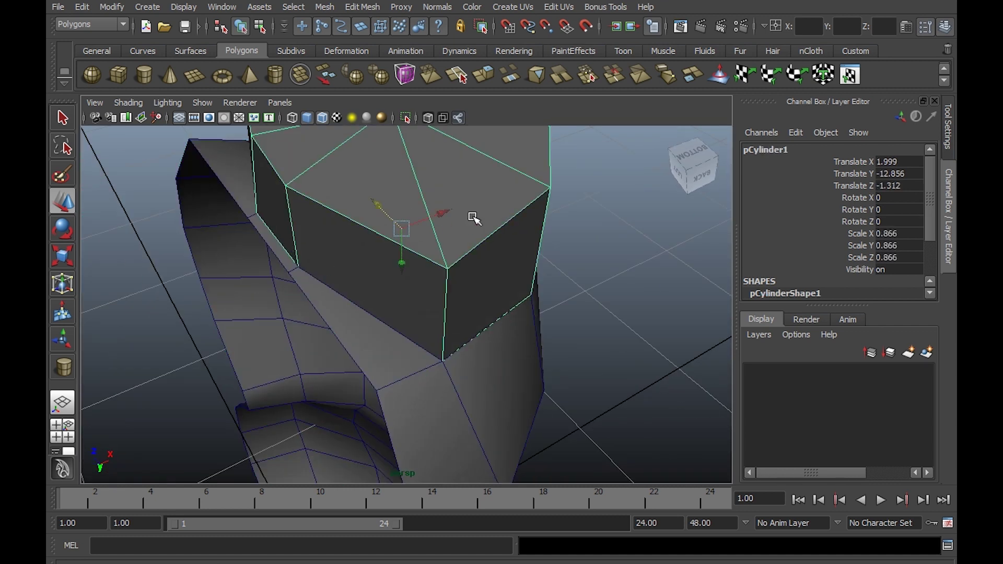
mouse_move(536, 242)
alt+mouse_down()
mouse_move(481, 275)
mouse_move(465, 237)
alt+mouse_up()
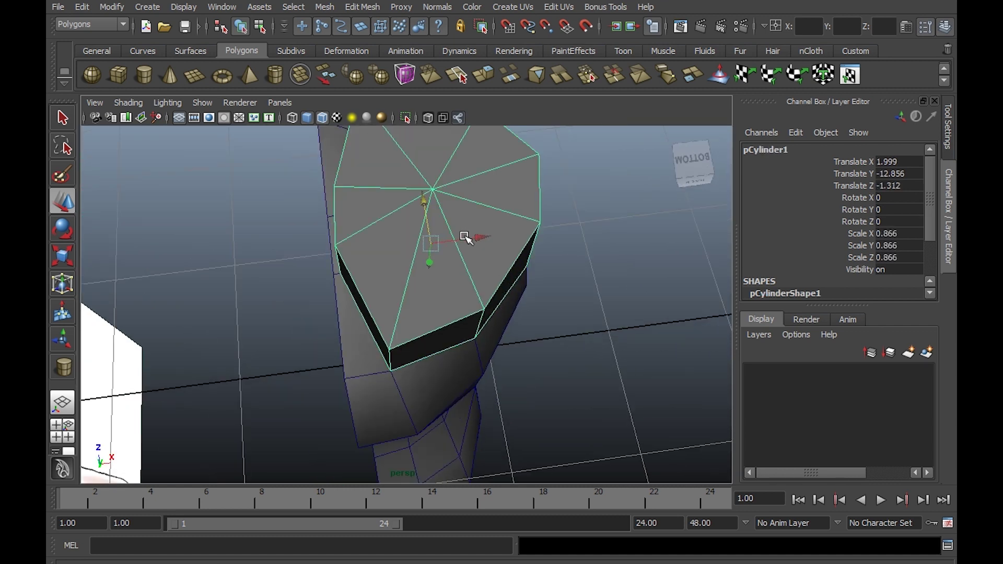
From below, pull the right, upper-left, left and lower-left cap vertices inward.
click(698, 163)
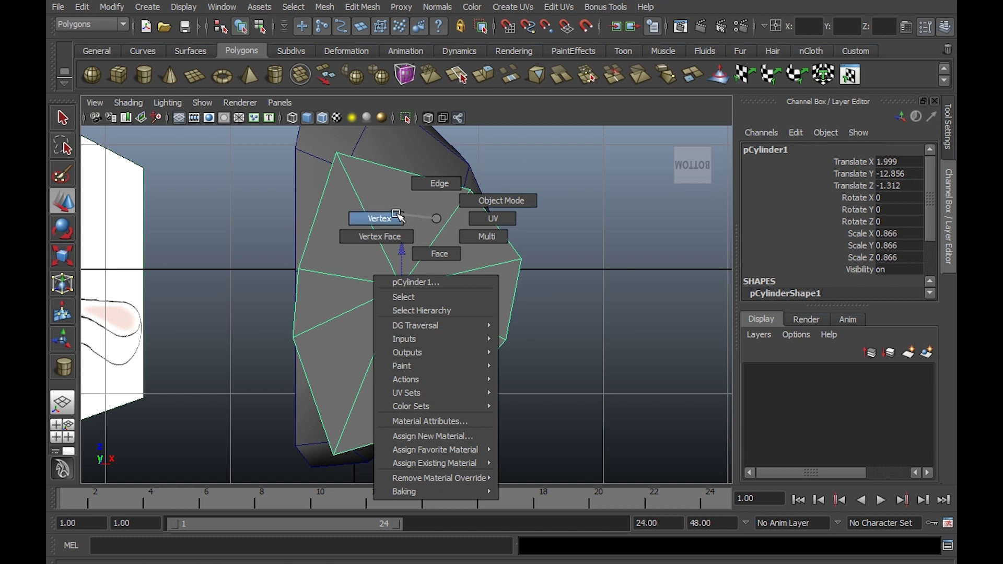
right_drag(441, 233, 381, 216)
click(470, 190)
drag(469, 190, 449, 186)
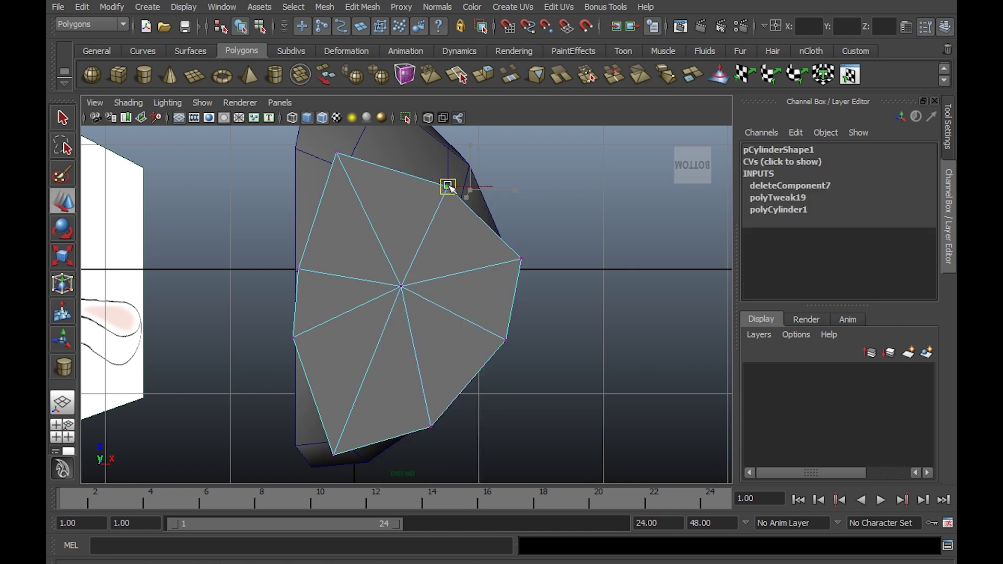
click(337, 153)
drag(337, 153, 350, 168)
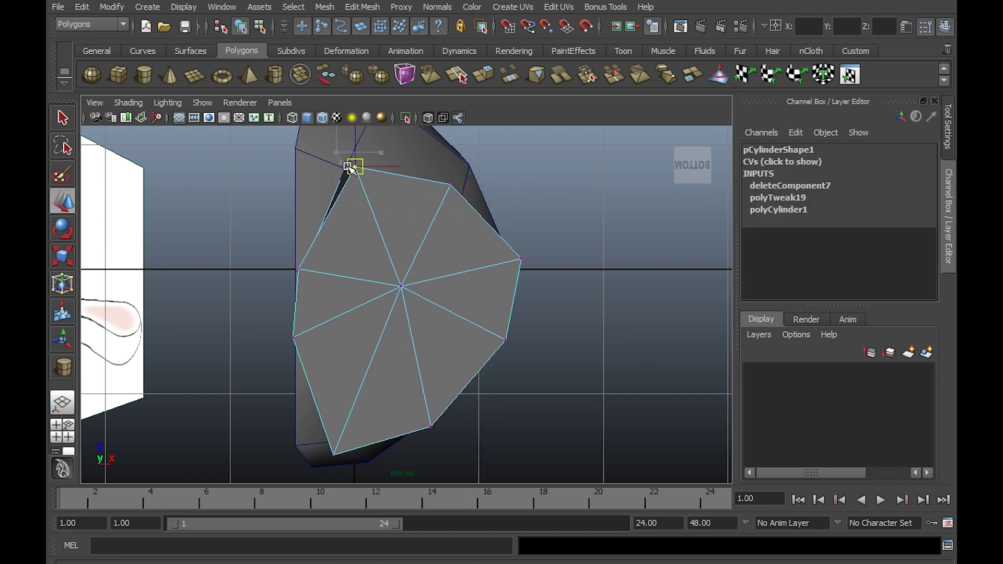
click(301, 266)
middle_drag(301, 267, 309, 269)
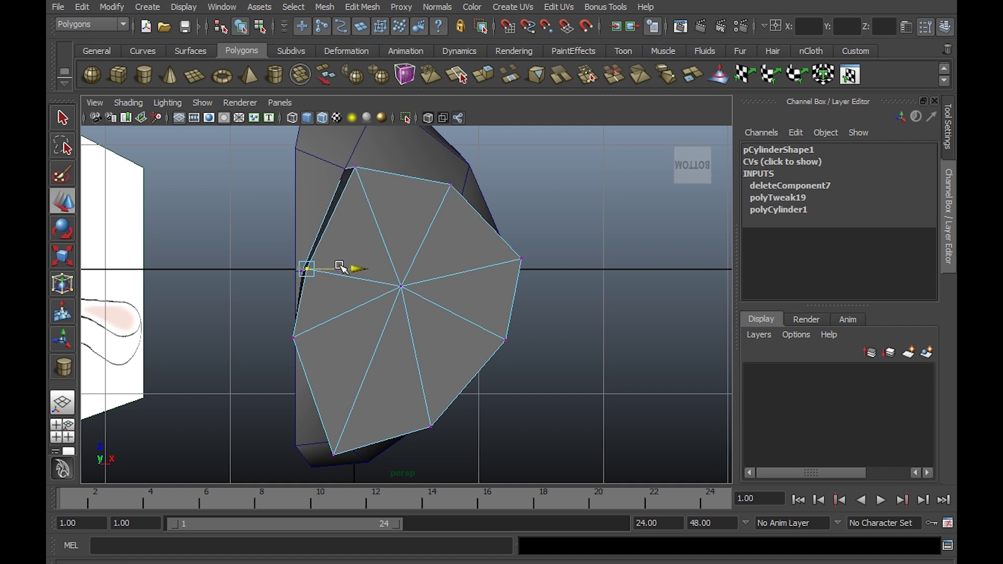
click(293, 338)
middle_drag(295, 337, 313, 320)
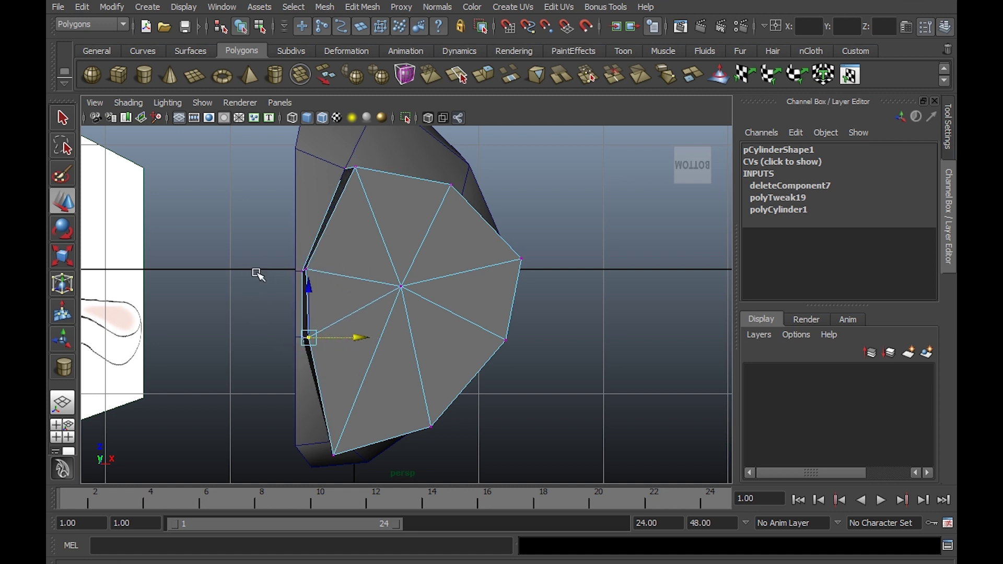
Adjust the left, bottom and bottom-right cap vertices to round the outline.
click(302, 270)
middle_drag(349, 269, 360, 270)
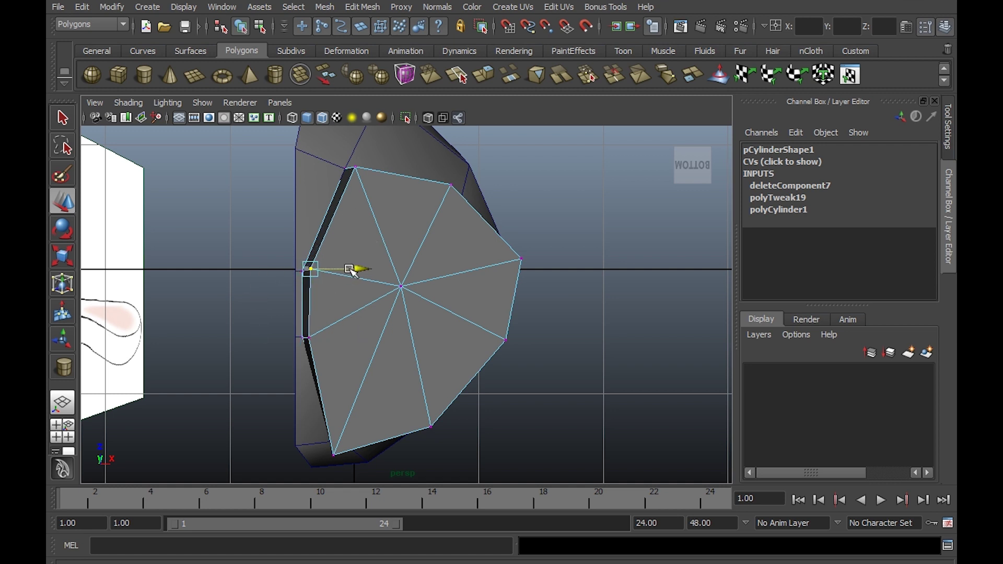
click(333, 456)
middle_drag(347, 467, 347, 432)
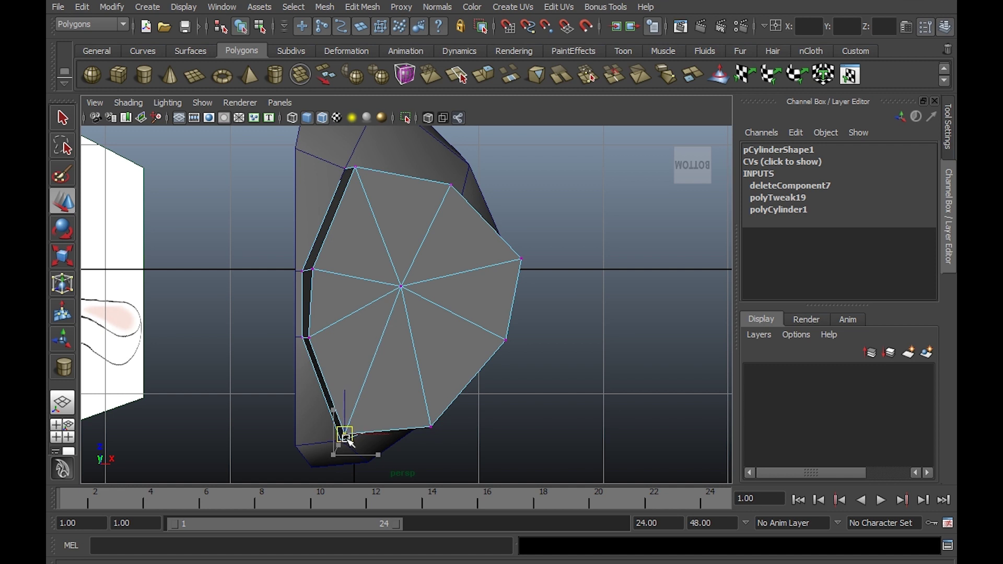
click(439, 424)
middle_drag(439, 424, 450, 411)
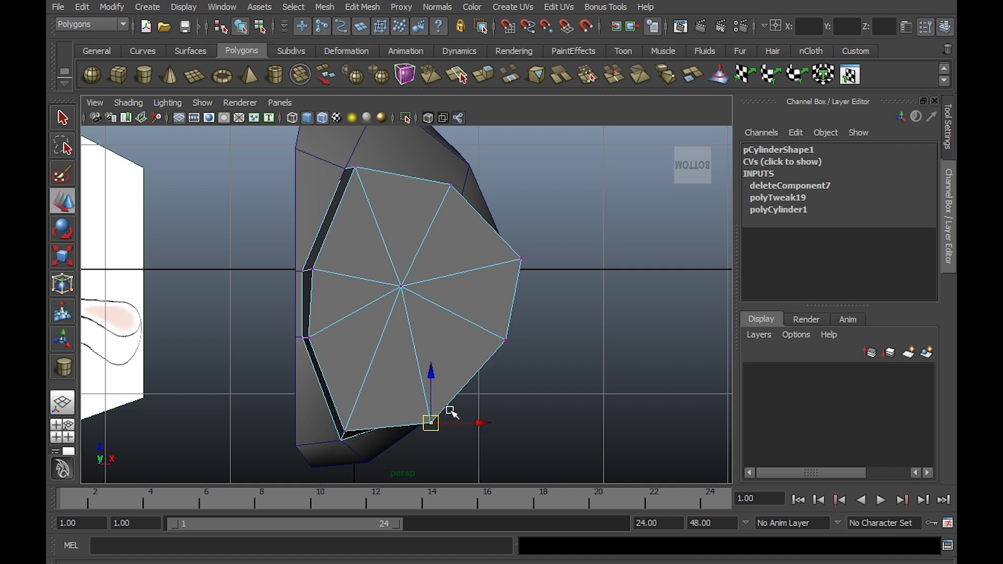
Nudge the right, upper-right and lower-right cap vertices into an even octagon.
click(507, 340)
middle_drag(506, 339, 517, 307)
click(520, 258)
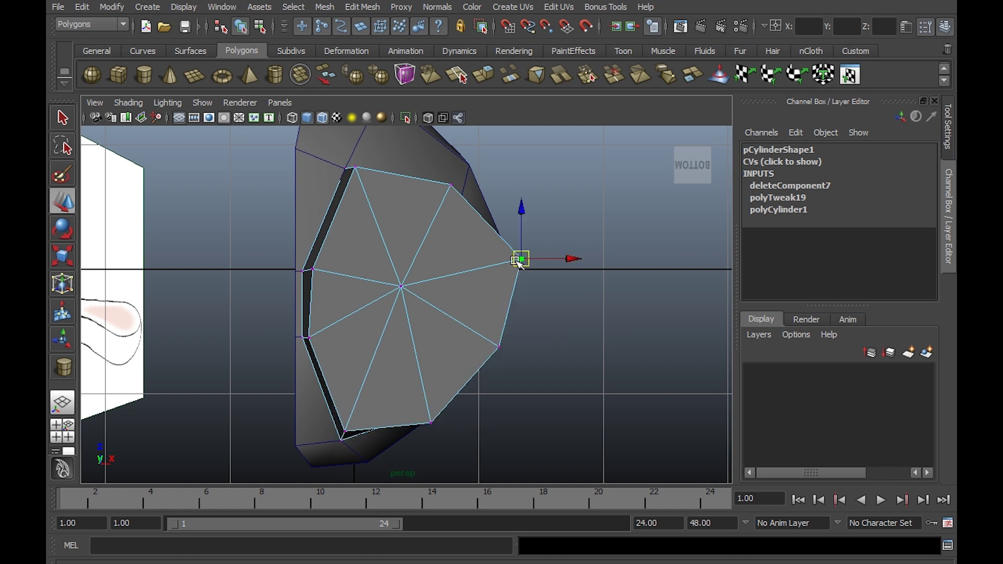
mouse_move(520, 258)
middle_down()
mouse_move(484, 267)
mouse_move(500, 275)
middle_up()
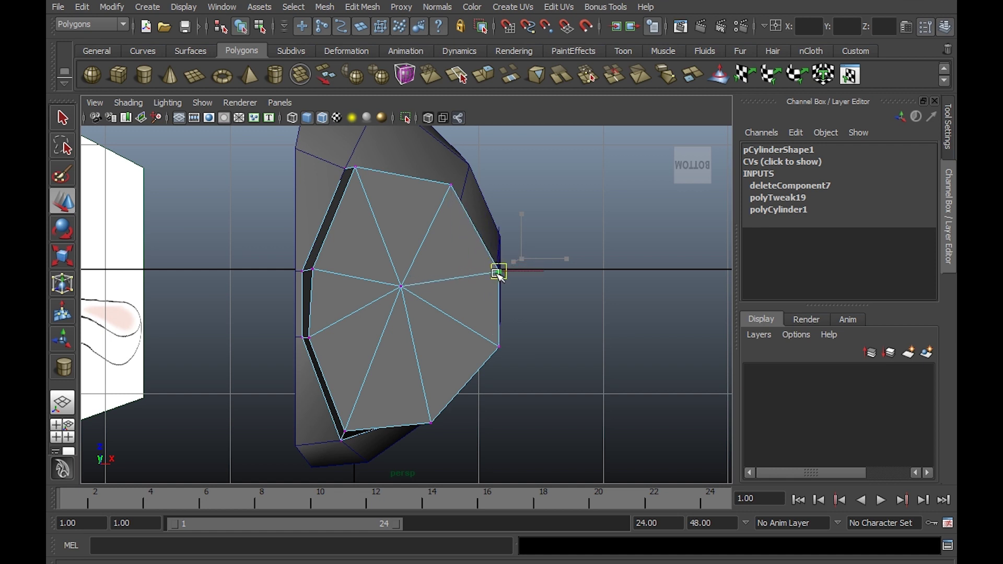
click(499, 345)
middle_drag(499, 346, 494, 357)
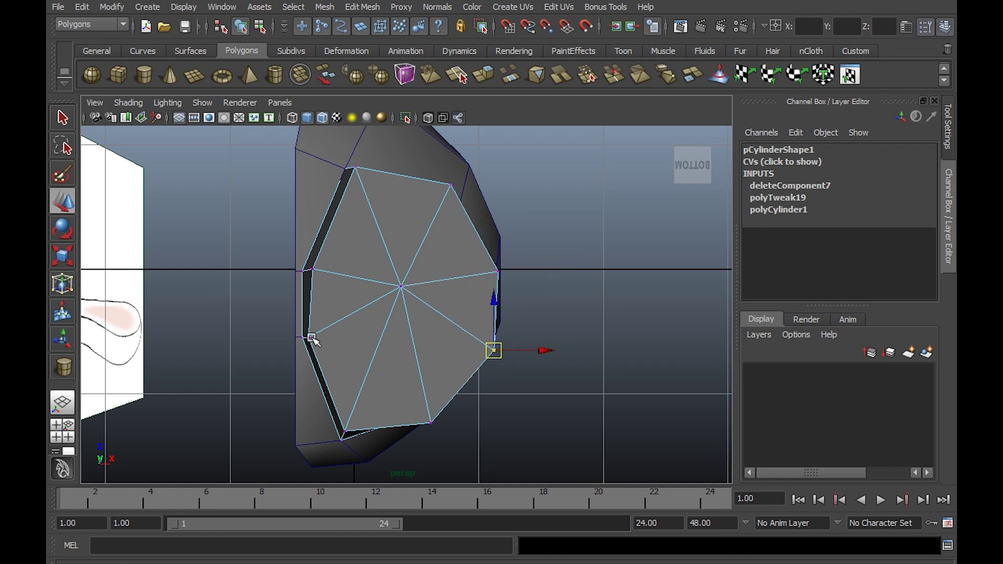
click(312, 338)
mouse_move(405, 331)
alt+mouse_down()
mouse_move(401, 312)
mouse_move(448, 274)
alt+mouse_up()
Select pCylinder1 and pCube1 and combine them with Mesh > Combine into polySurface1.
click(484, 309)
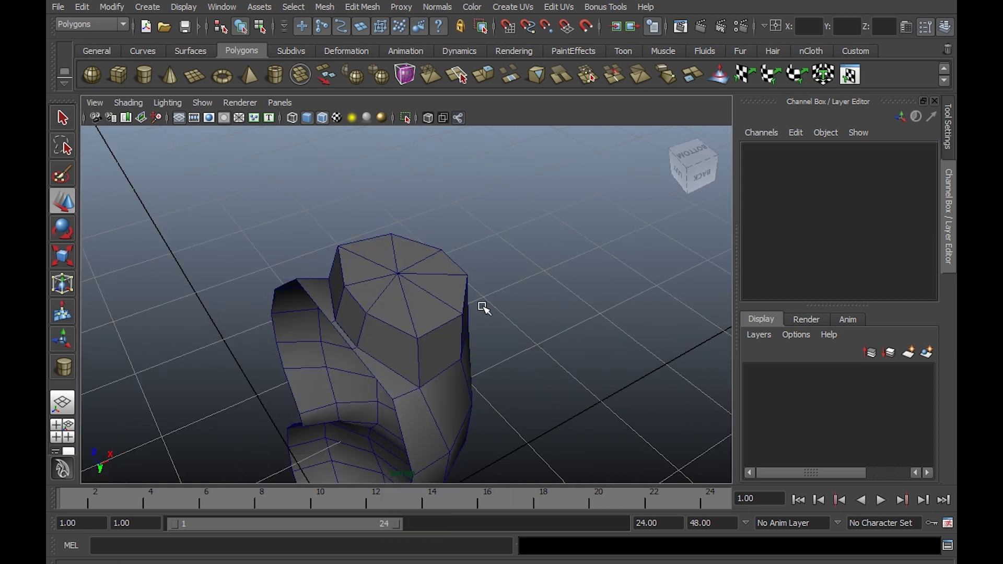
alt+drag(484, 308, 544, 294)
click(438, 301)
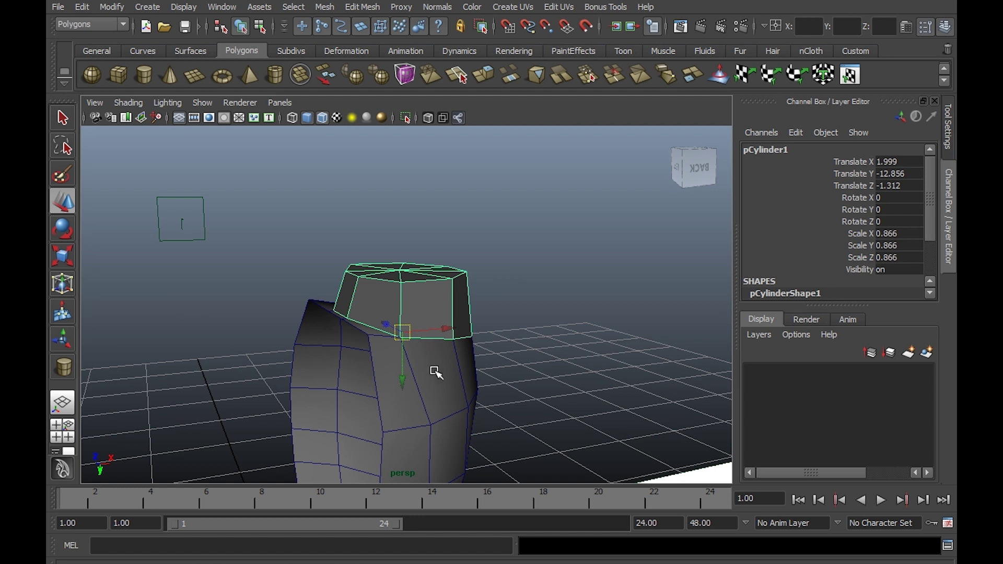
click(453, 400)
mouse_move(453, 399)
alt+mouse_down()
mouse_move(403, 331)
mouse_move(426, 348)
mouse_move(397, 180)
alt+mouse_up()
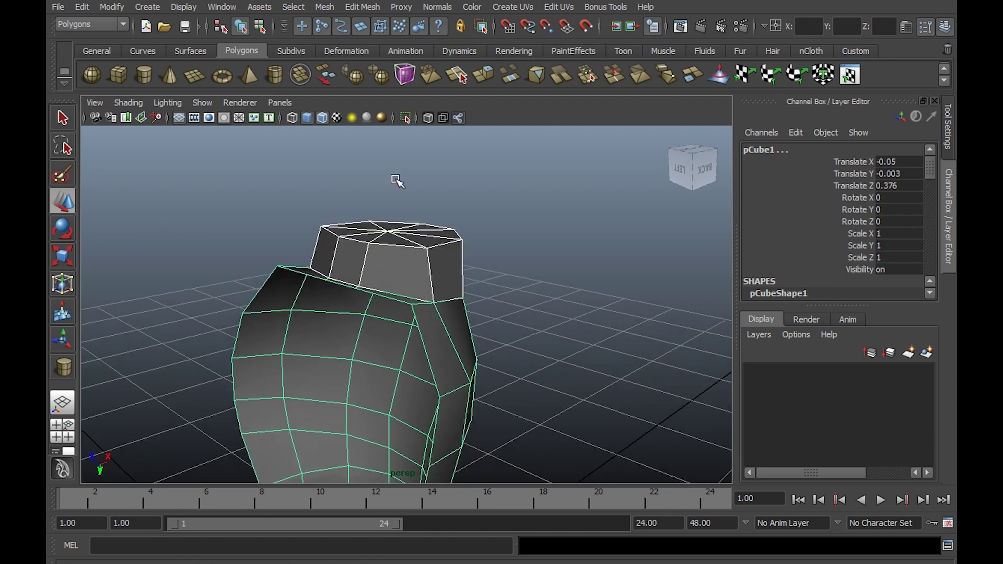
click(332, 5)
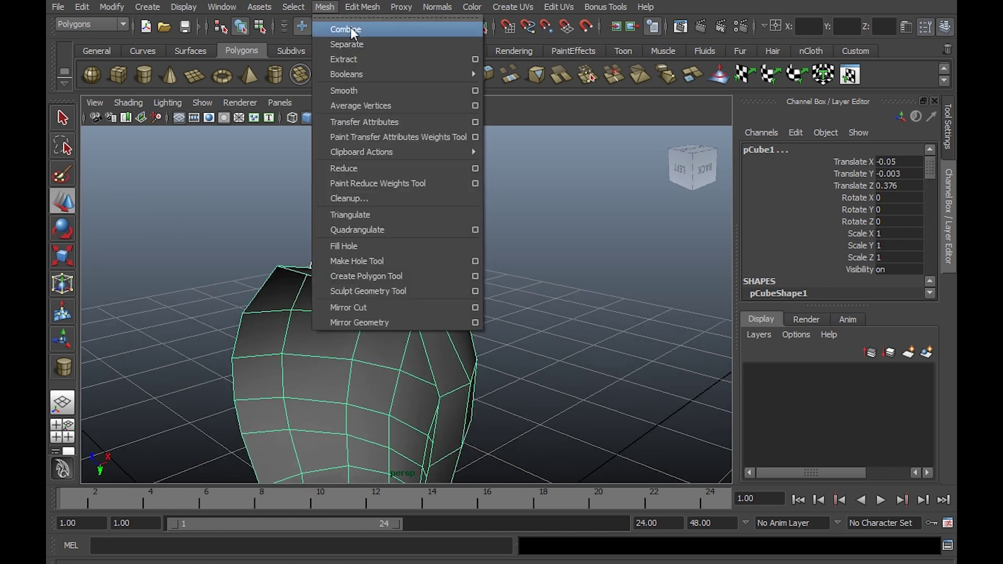
click(354, 34)
alt+drag(492, 213, 538, 209)
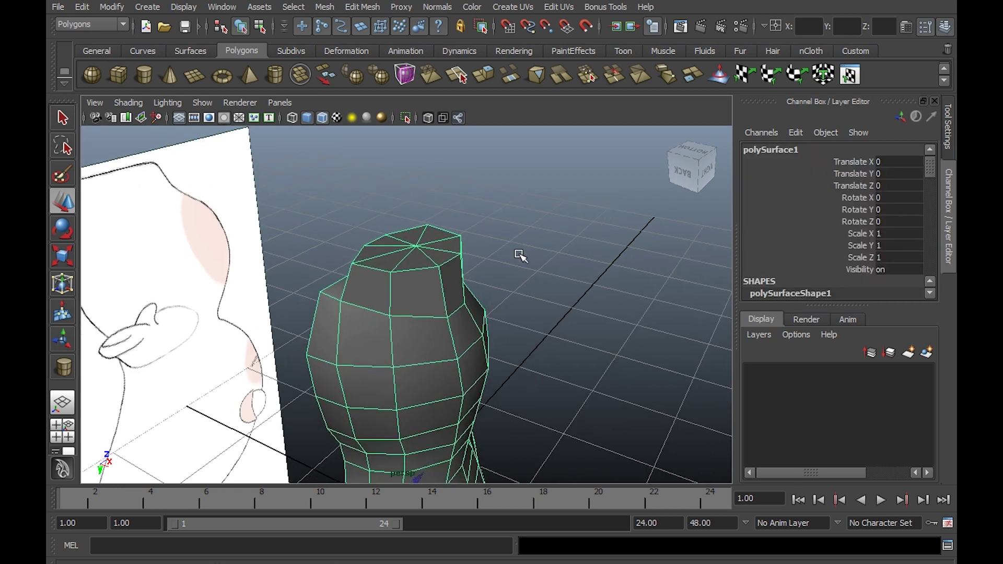
In vertex mode, undo an accidental move of a seam vertex.
alt+drag(521, 256, 470, 293)
right_drag(471, 293, 408, 308)
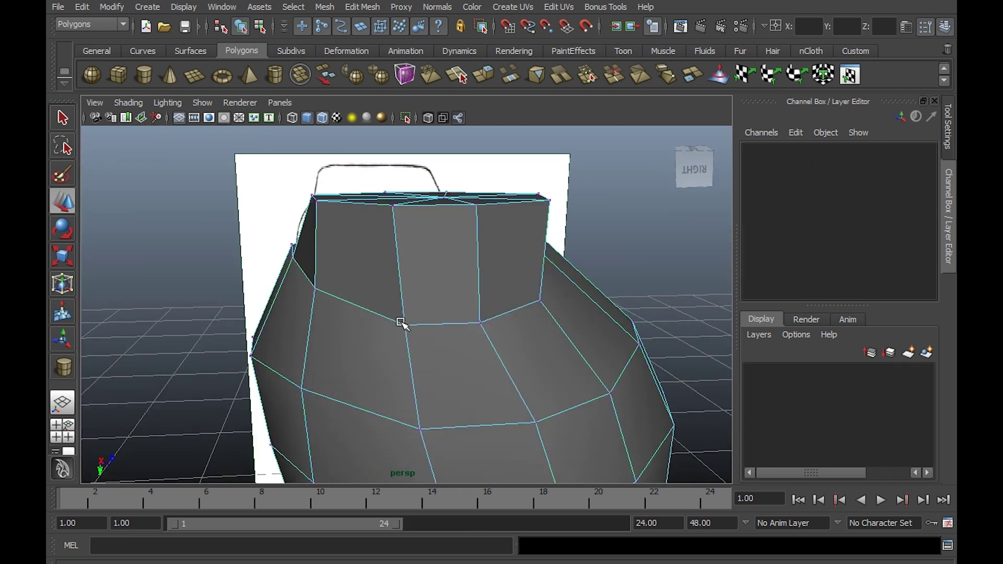
click(405, 324)
mouse_move(405, 324)
mouse_down()
mouse_move(393, 268)
mouse_move(587, 318)
mouse_move(558, 329)
mouse_up()
alt+right_drag(557, 329, 631, 359)
key(ctrl+z)
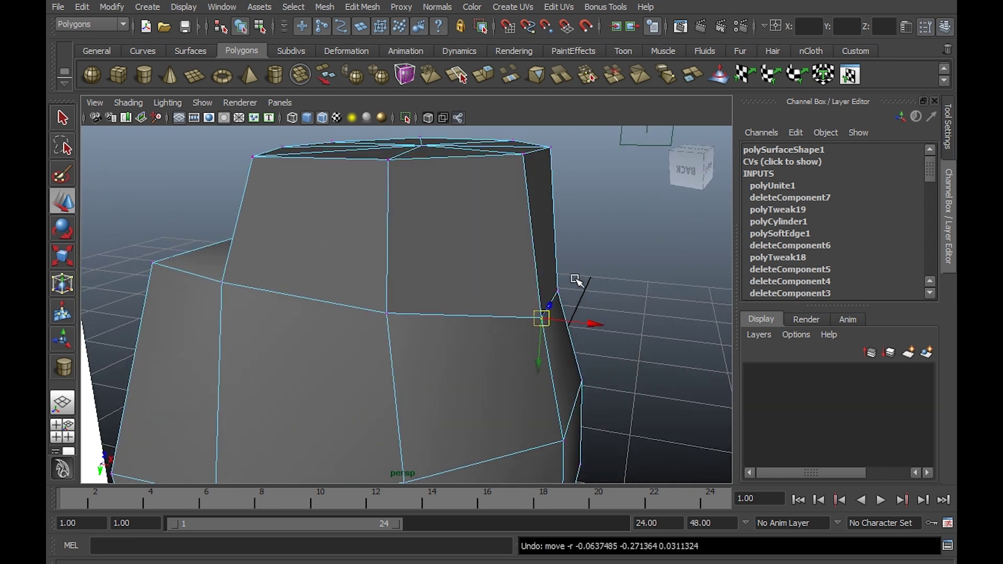
Marquee-select the seam vertices in the front view, then return to perspective.
alt+drag(576, 279, 637, 298)
key(space)
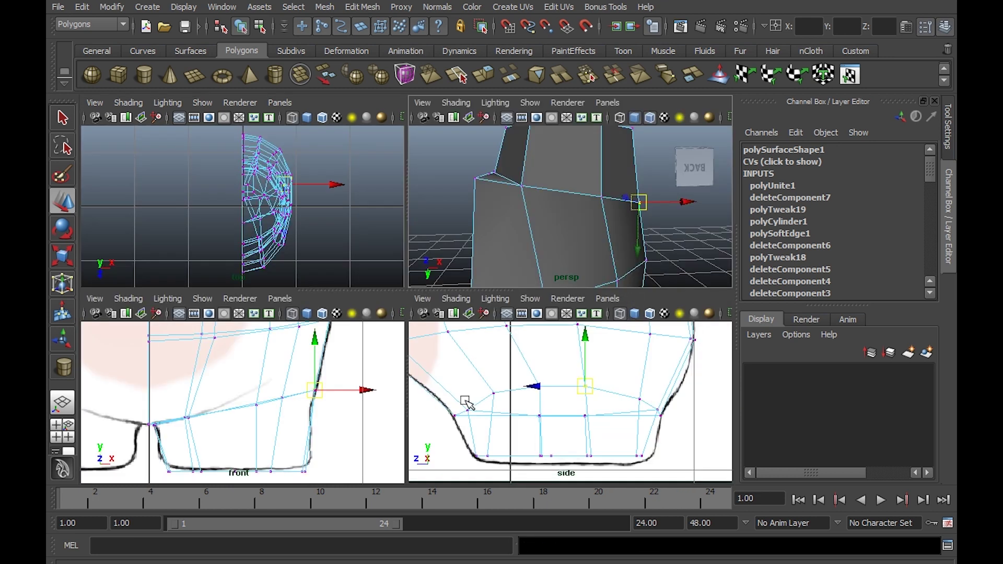
key(space)
drag(168, 233, 621, 406)
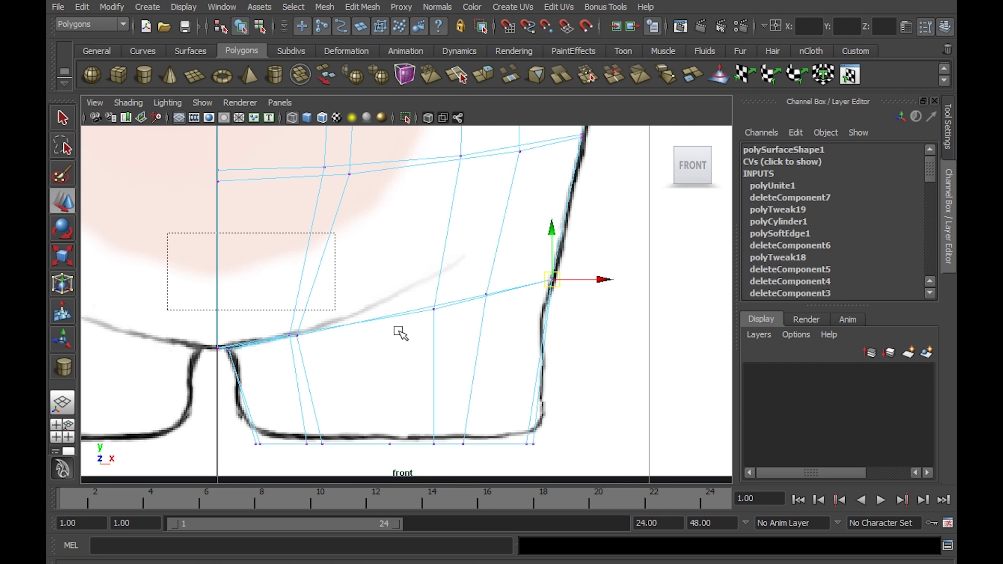
key(space)
key(space)
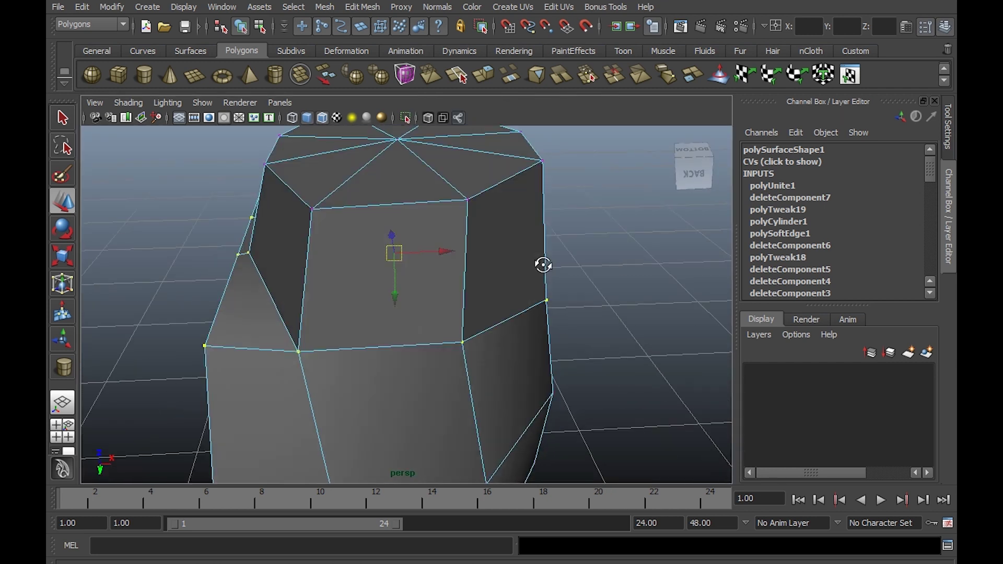
mouse_move(542, 264)
alt+mouse_down()
mouse_move(409, 251)
mouse_move(371, 165)
alt+mouse_up()
Merge the selected seam vertices with reset Merge options and a 0.001 threshold.
click(367, 8)
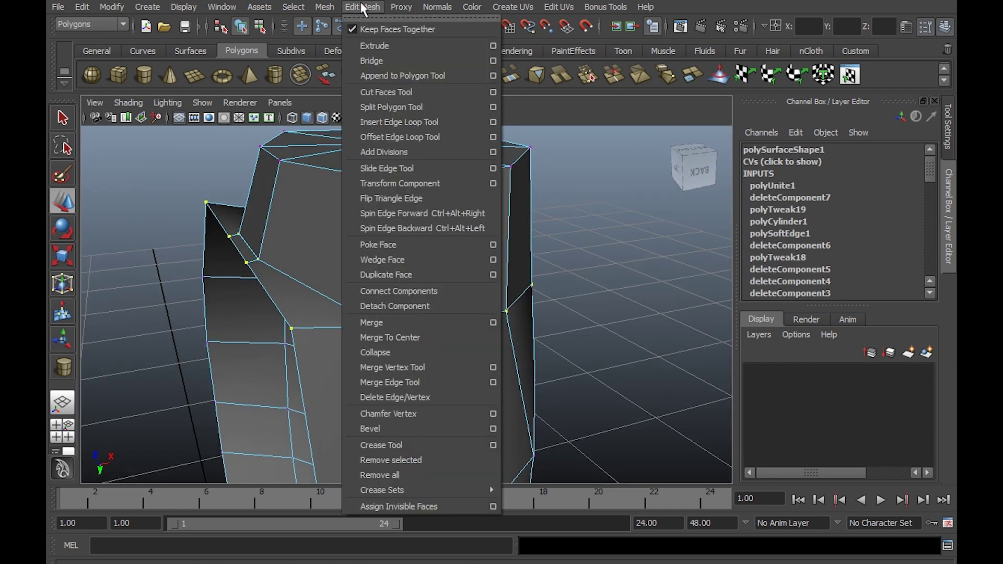
click(494, 324)
click(497, 116)
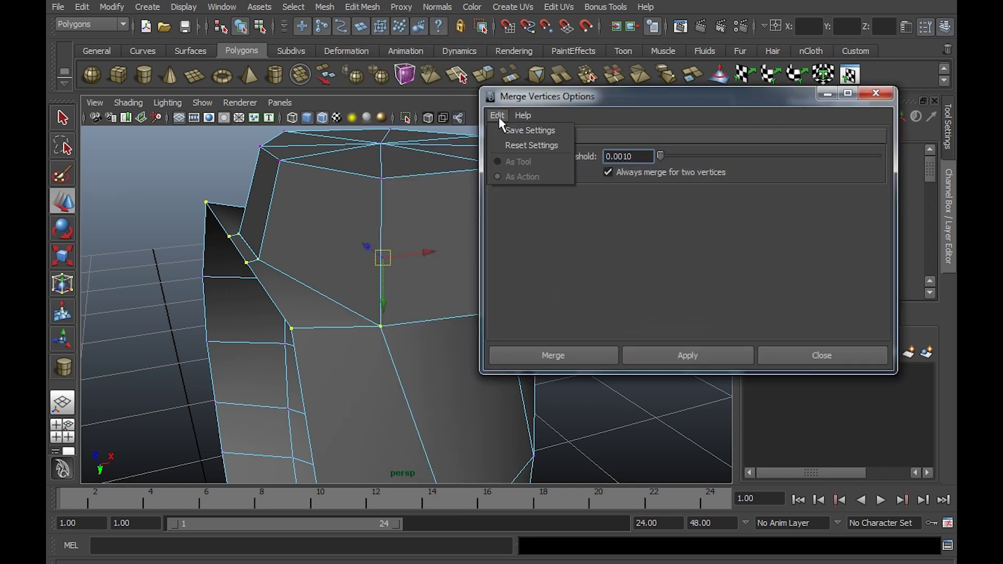
click(532, 144)
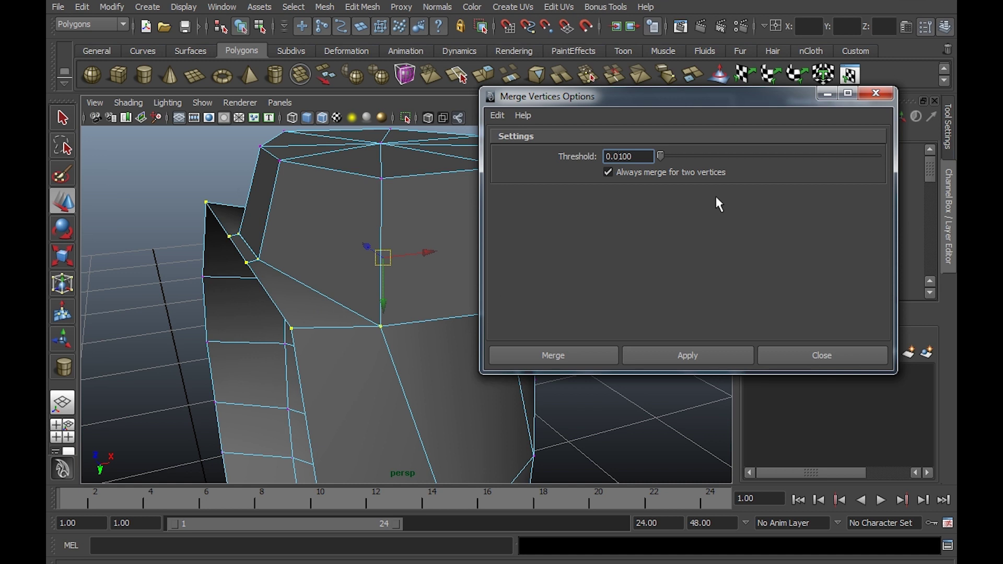
text(0)
click(674, 358)
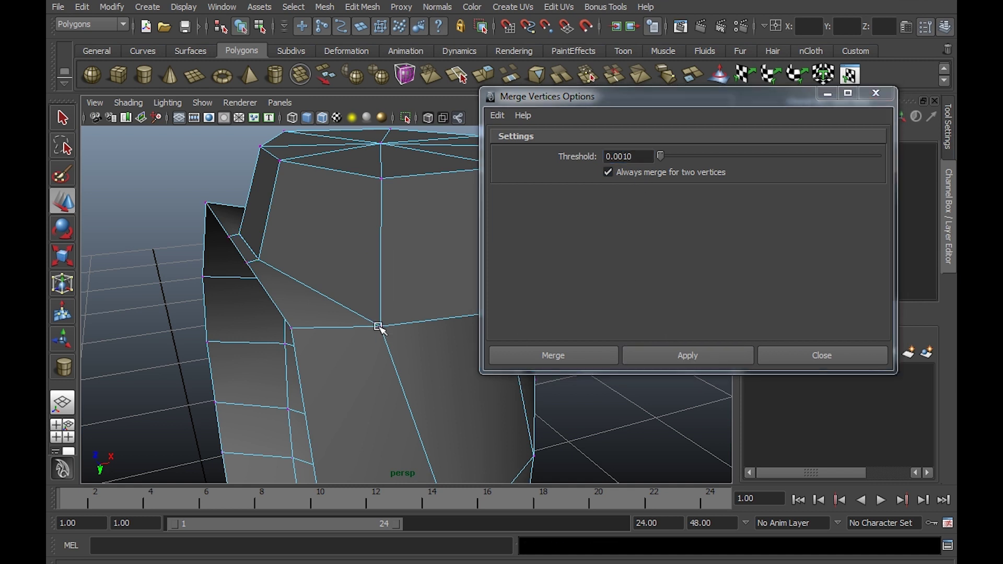
Move a seam vertex upward and marquee-select the next seam vertices.
click(381, 327)
drag(381, 328, 379, 265)
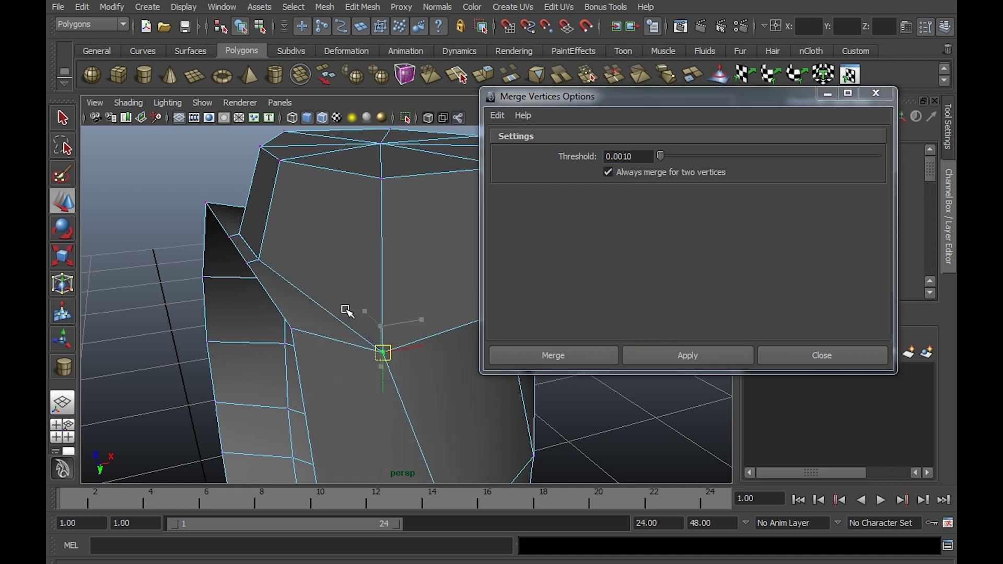
mouse_move(302, 313)
alt+mouse_down()
mouse_move(373, 318)
mouse_move(282, 280)
alt+mouse_up()
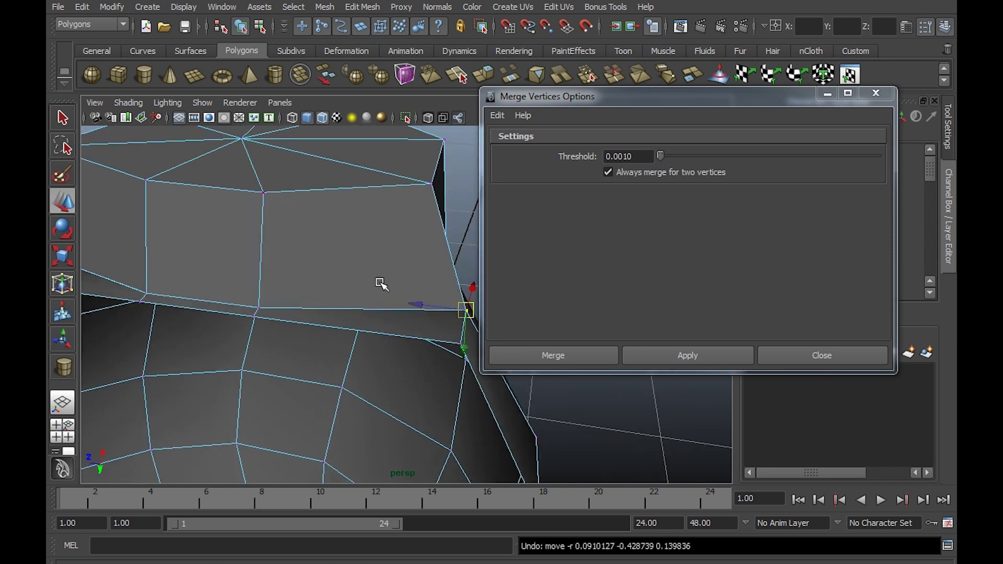
mouse_move(381, 284)
alt+mouse_down()
mouse_move(377, 256)
mouse_move(272, 259)
mouse_move(258, 239)
mouse_move(320, 235)
mouse_move(278, 284)
mouse_move(393, 291)
mouse_move(140, 252)
alt+mouse_up()
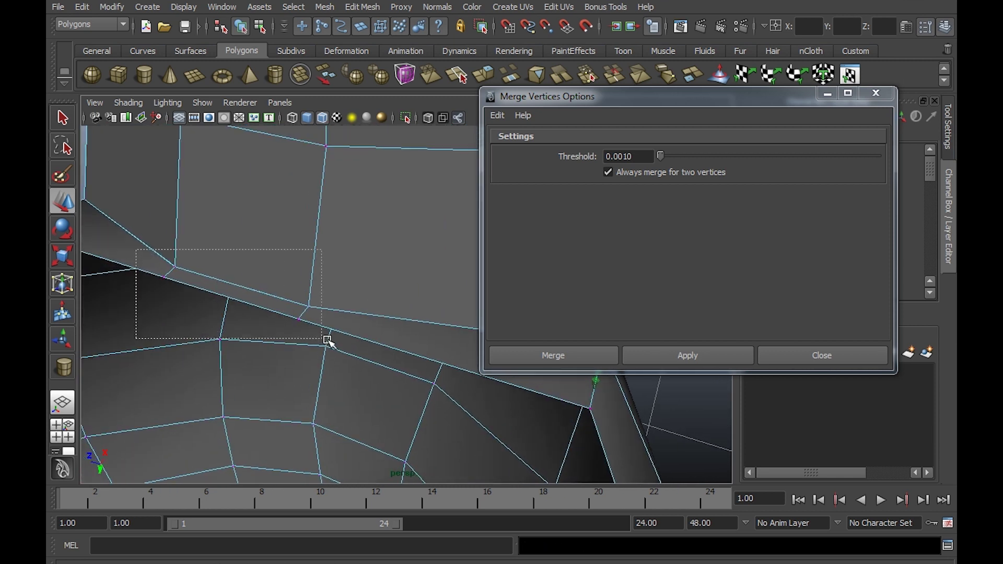
mouse_move(327, 339)
mouse_down()
mouse_move(218, 274)
mouse_move(371, 308)
mouse_up()
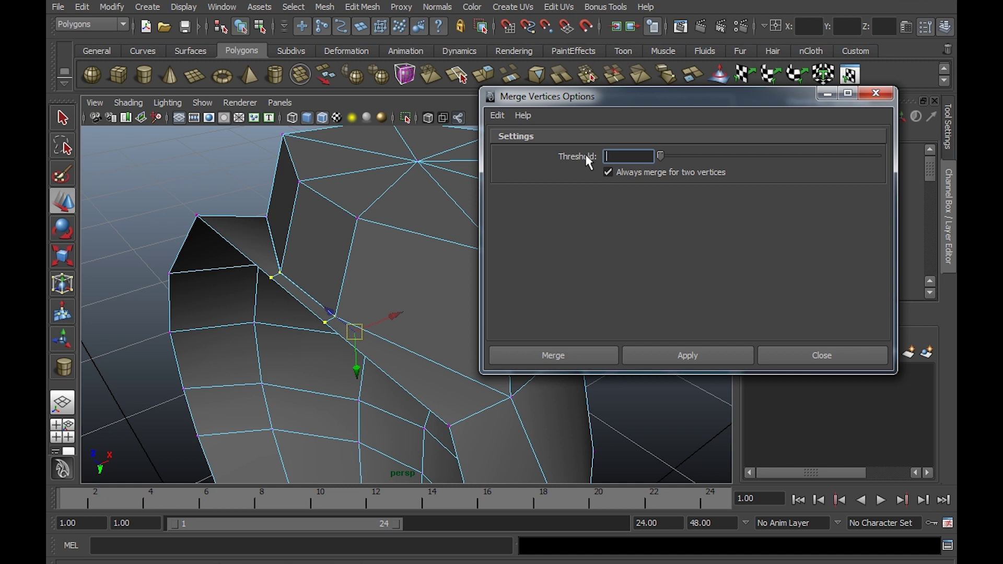
Merge the selected seam vertices, inspect the result, then undo the merge.
click(669, 351)
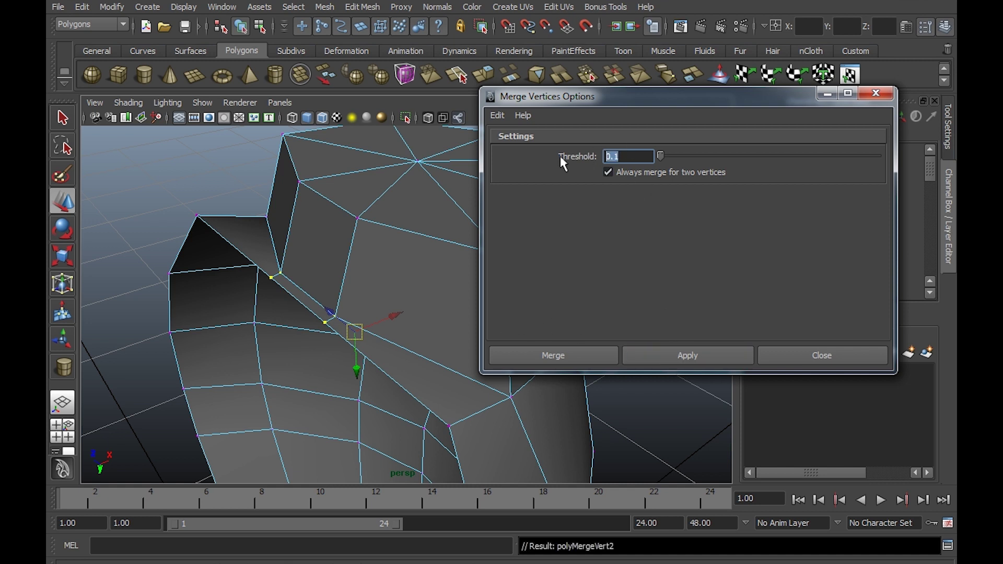
text(1)
scroll(385, 307, up, 3)
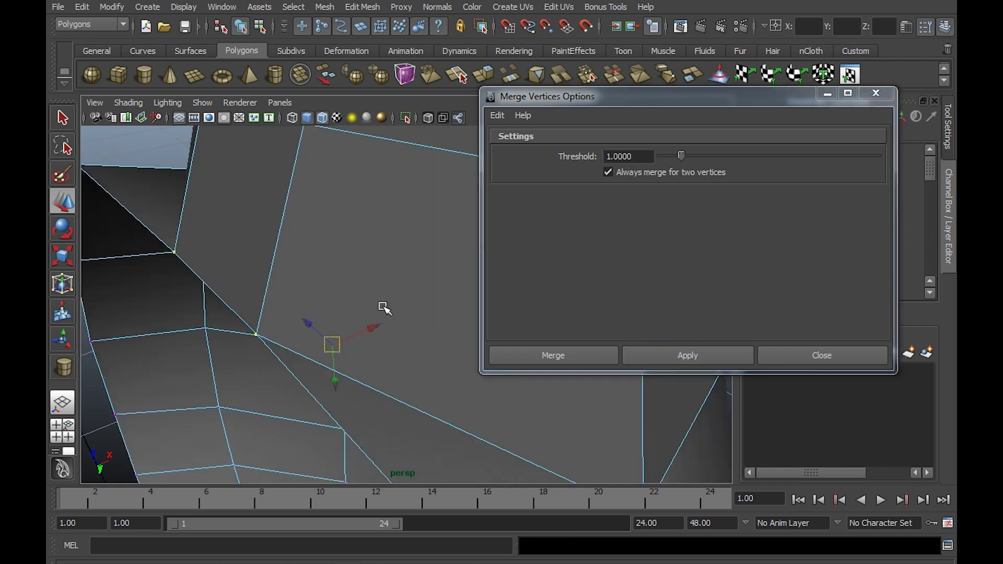
scroll(347, 274, up, 3)
scroll(354, 301, up, 1)
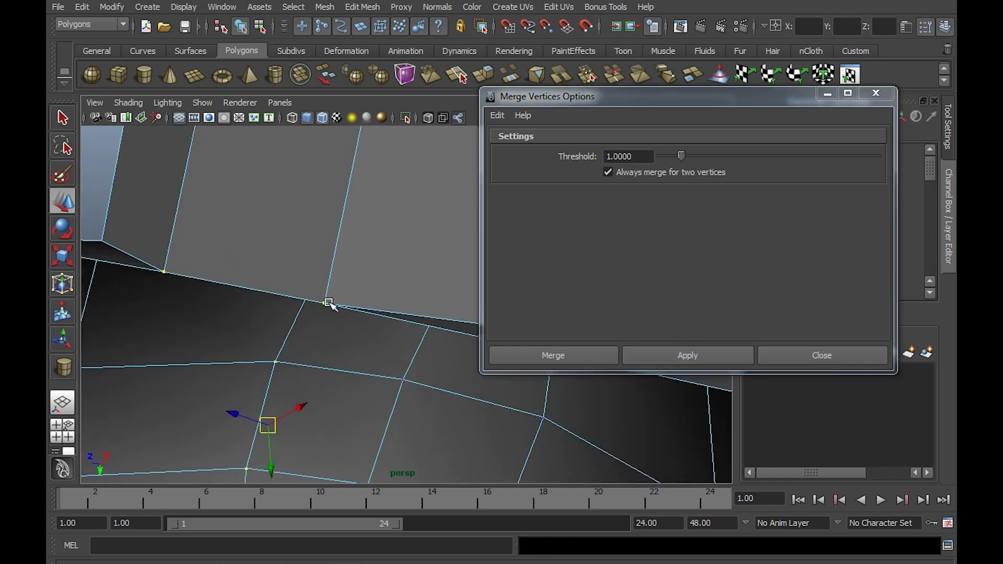
mouse_move(332, 245)
alt+mouse_down()
mouse_move(311, 262)
mouse_move(291, 253)
mouse_move(333, 282)
mouse_move(306, 275)
mouse_move(324, 179)
mouse_move(372, 332)
alt+mouse_up()
key(ctrl+z)
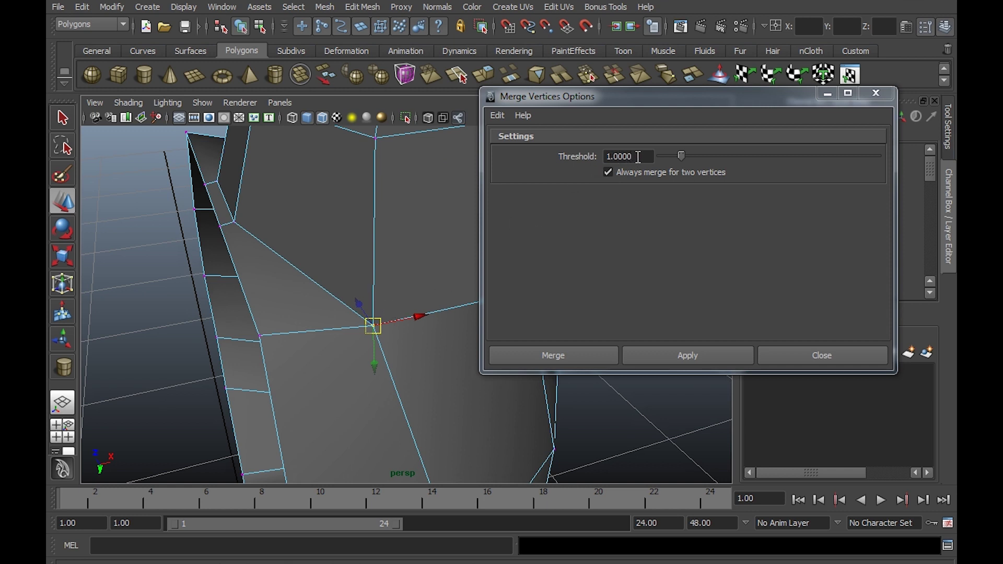
Merge the seam vertices with a 0.01 threshold and close the Merge Vertices Options.
drag(639, 157, 589, 162)
text(0.01)
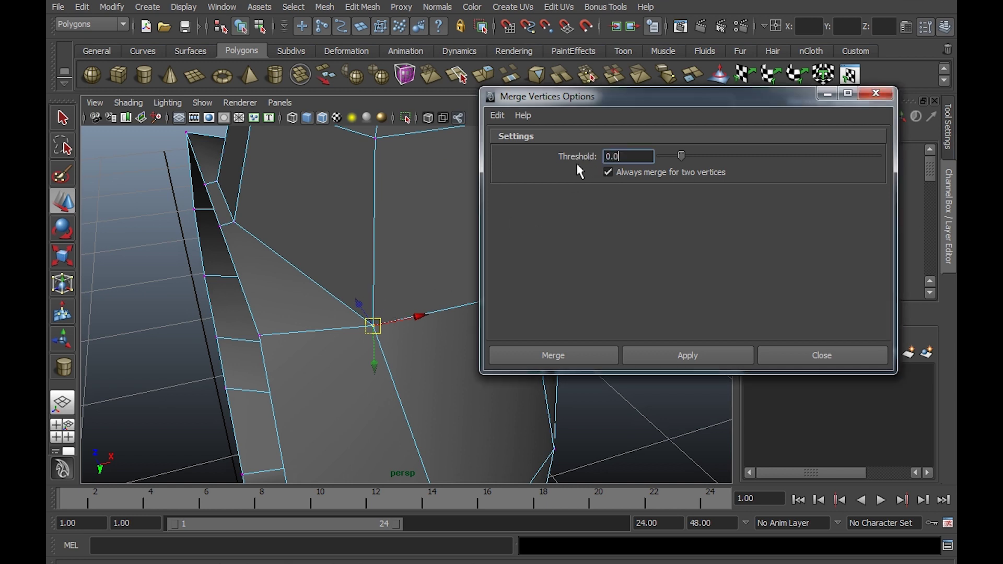
key(Return)
alt+drag(413, 277, 371, 282)
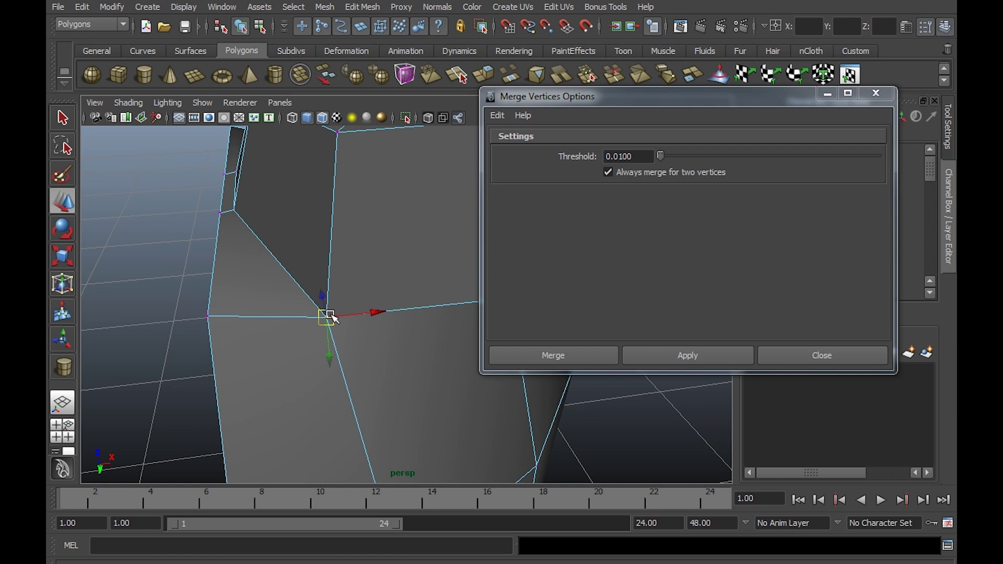
alt+drag(331, 318, 407, 364)
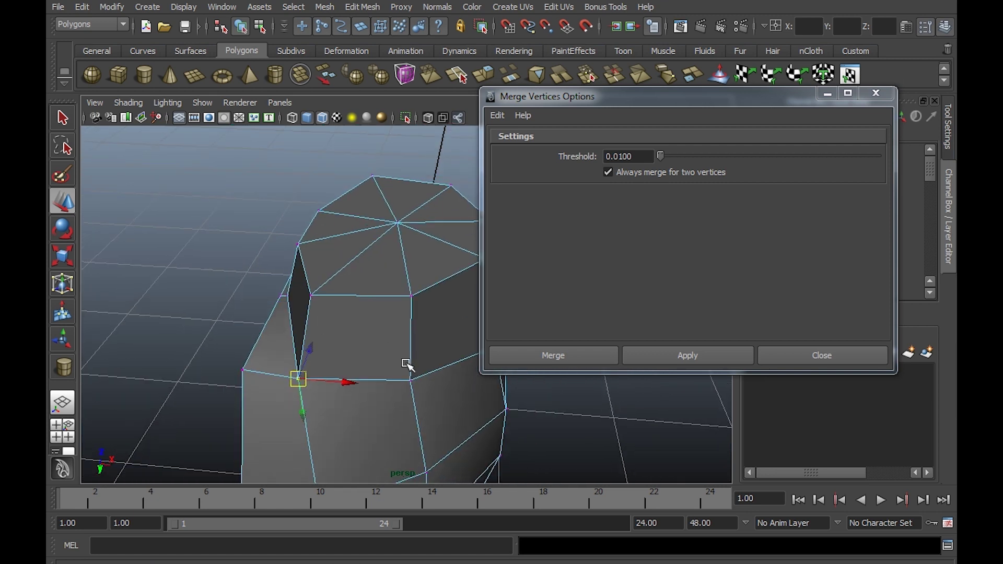
mouse_move(412, 382)
middle_down()
mouse_move(446, 385)
mouse_move(399, 365)
mouse_move(411, 382)
middle_up()
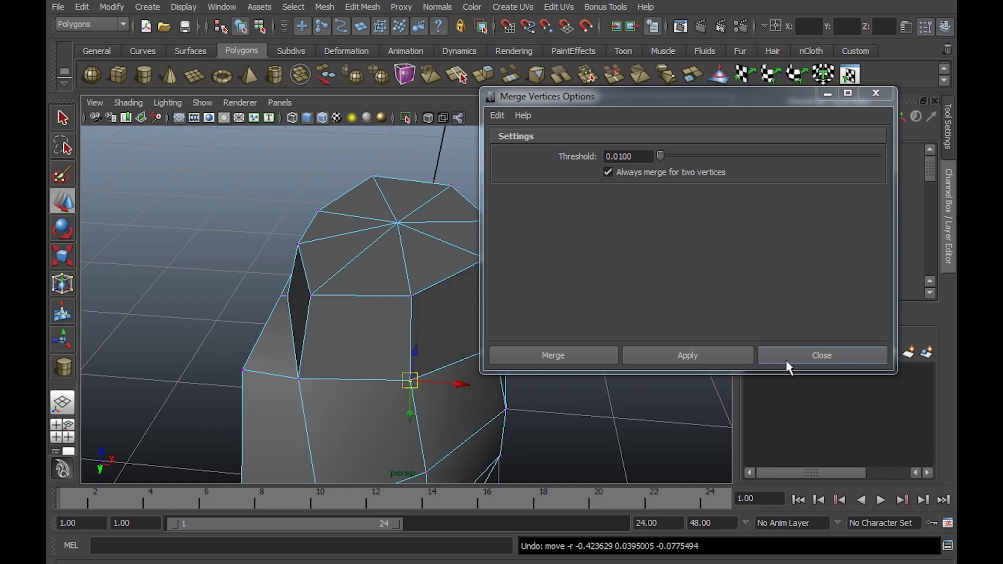
click(811, 361)
Inspect the merged mesh from the front and right, then return to vertex mode.
mouse_move(583, 407)
alt+mouse_down()
mouse_move(354, 314)
mouse_move(242, 341)
mouse_move(486, 345)
mouse_move(521, 325)
mouse_move(564, 323)
alt+mouse_up()
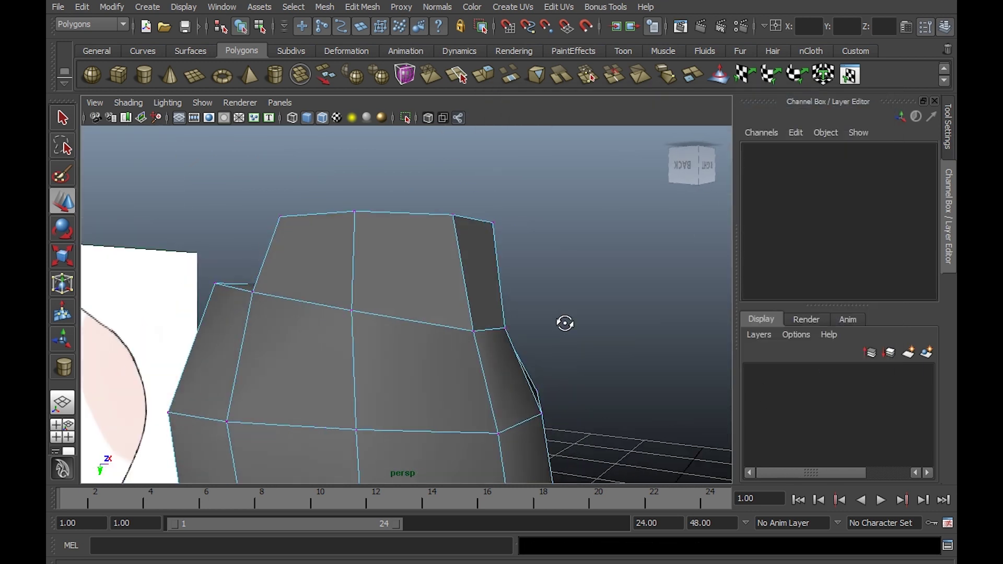
right_drag(430, 293, 489, 271)
mouse_move(489, 270)
alt+mouse_down()
mouse_move(421, 448)
mouse_move(343, 286)
mouse_move(421, 309)
mouse_move(372, 274)
mouse_move(329, 291)
mouse_move(227, 303)
alt+mouse_up()
mouse_move(226, 303)
alt+right_down()
mouse_move(380, 307)
mouse_move(447, 291)
alt+right_up()
right_drag(397, 273, 340, 276)
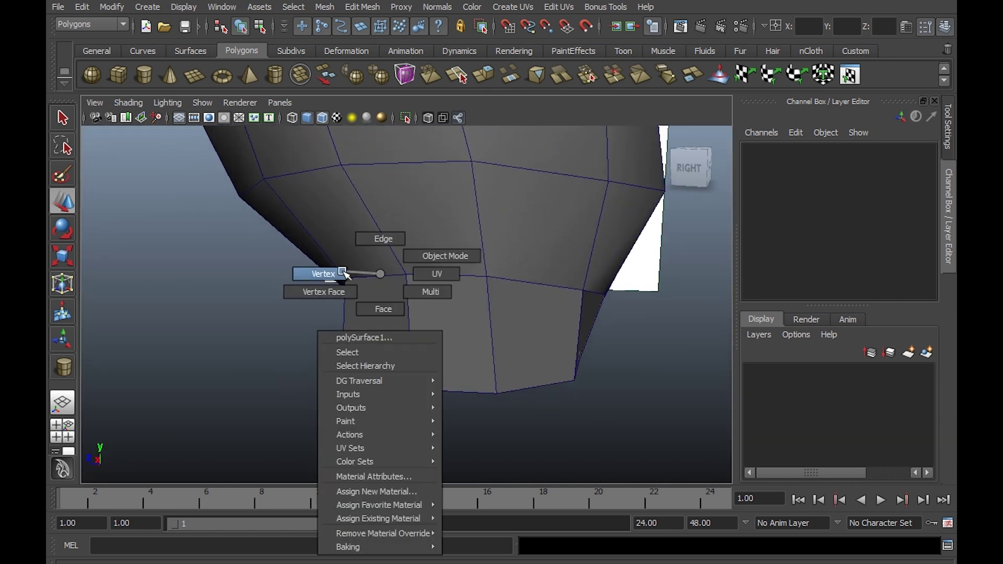
In the front view, push the foot's bottom-right corner vertex out to the reference outline.
click(344, 279)
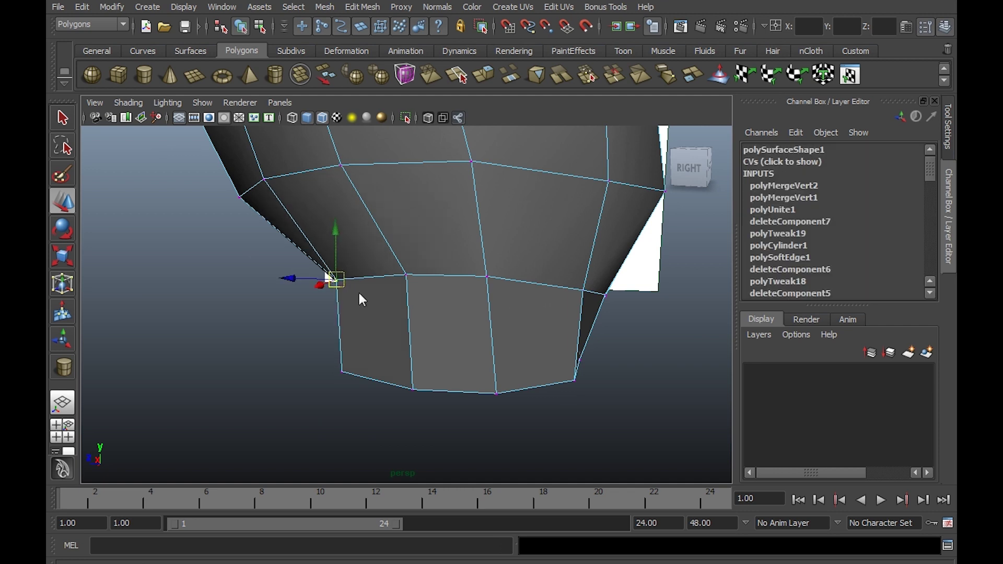
key(space)
key(space)
key(space)
key(space)
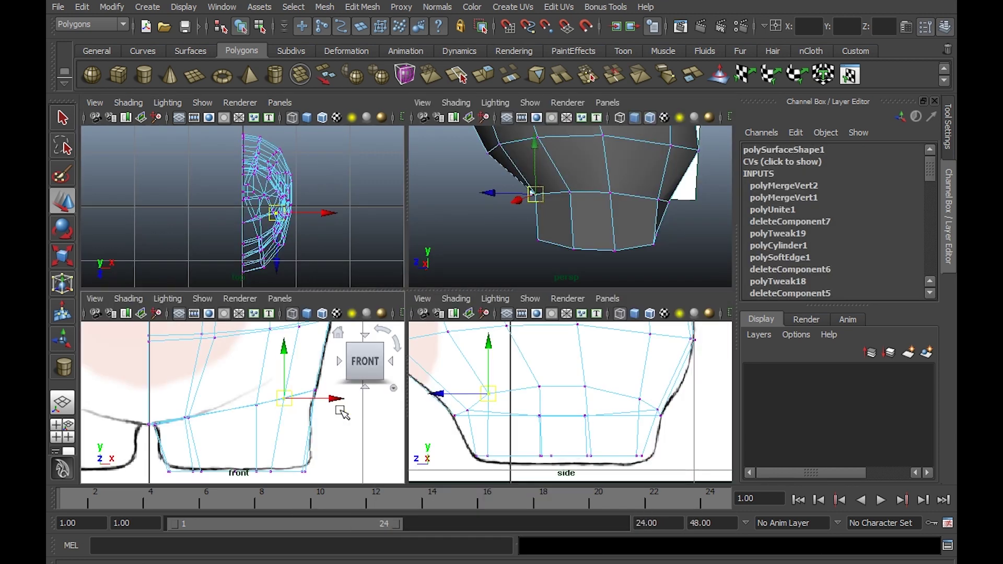
key(space)
alt+right_drag(313, 359, 474, 412)
alt+middle_drag(475, 411, 457, 291)
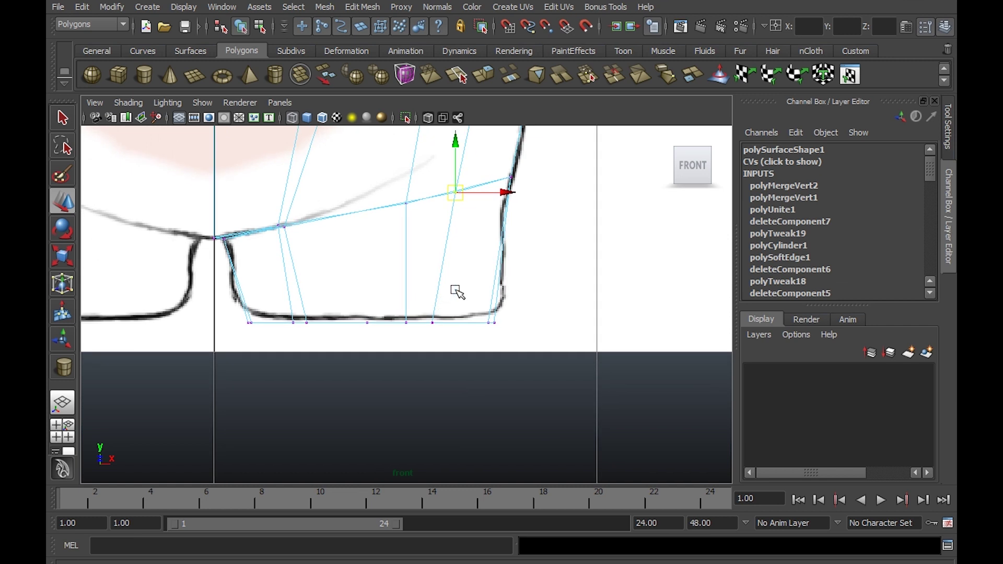
mouse_move(484, 313)
mouse_down()
mouse_move(521, 349)
mouse_move(544, 324)
mouse_up()
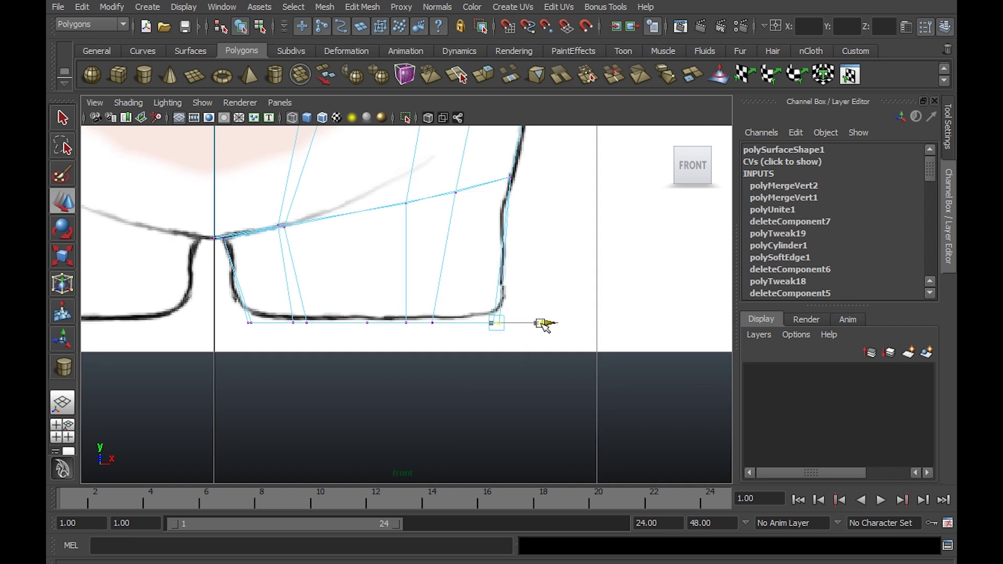
mouse_move(238, 313)
mouse_down()
mouse_move(263, 330)
mouse_move(285, 320)
mouse_move(314, 335)
mouse_move(342, 324)
mouse_up()
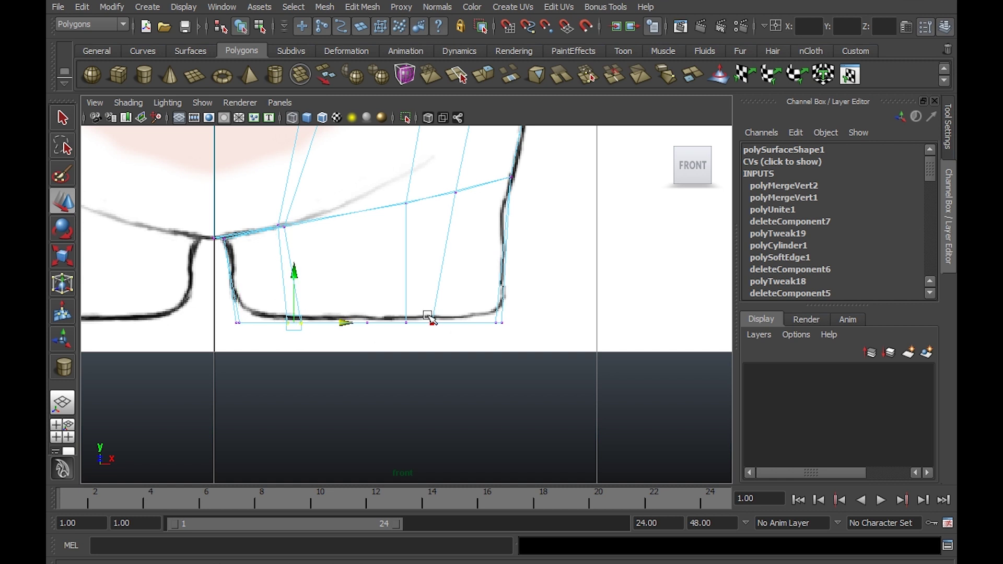
Shift the remaining bottom vertices and an upper foot vertex onto the outline.
mouse_move(422, 309)
mouse_down()
mouse_move(449, 335)
mouse_move(486, 322)
mouse_up()
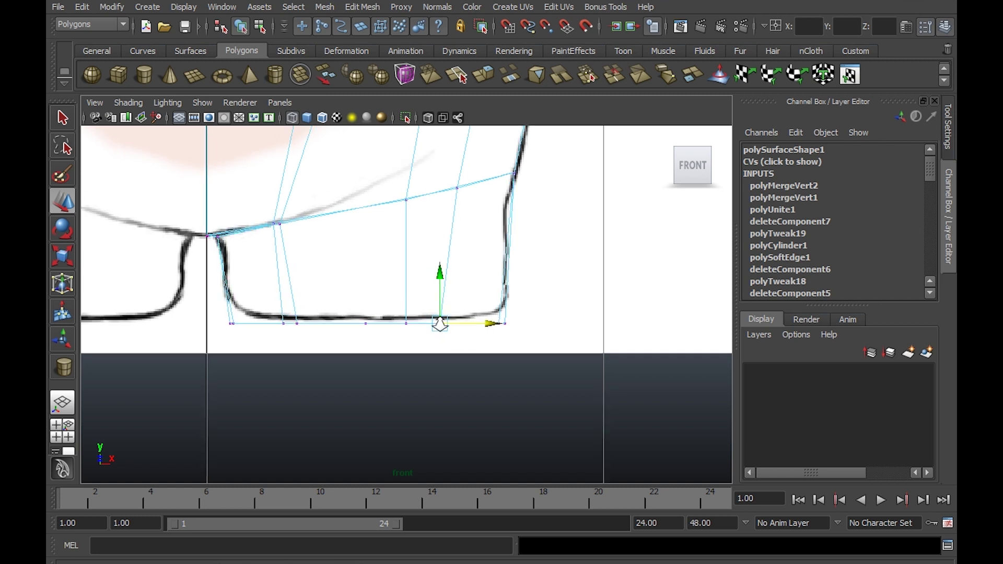
scroll(436, 320, up, 2)
drag(347, 313, 390, 373)
drag(401, 326, 399, 326)
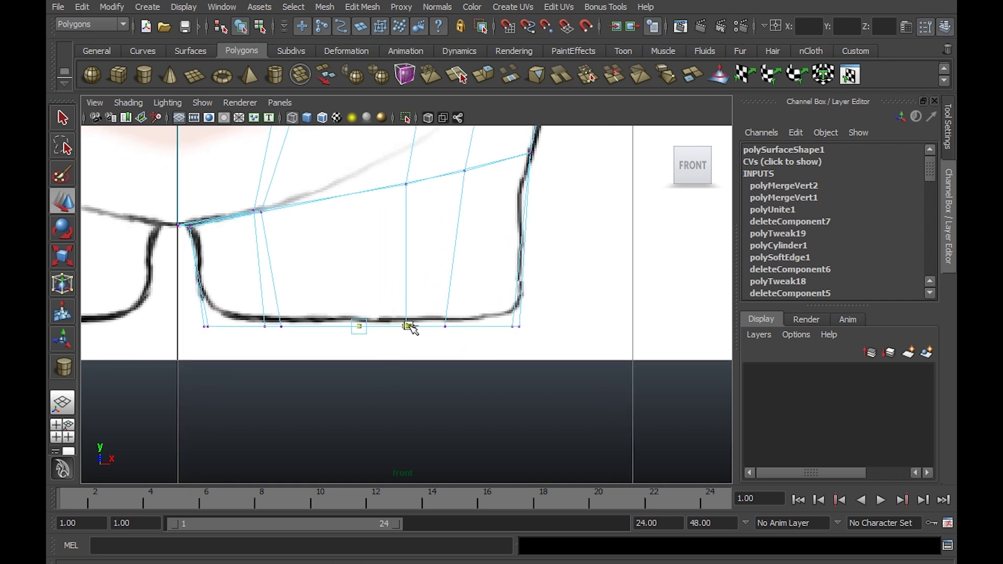
click(414, 184)
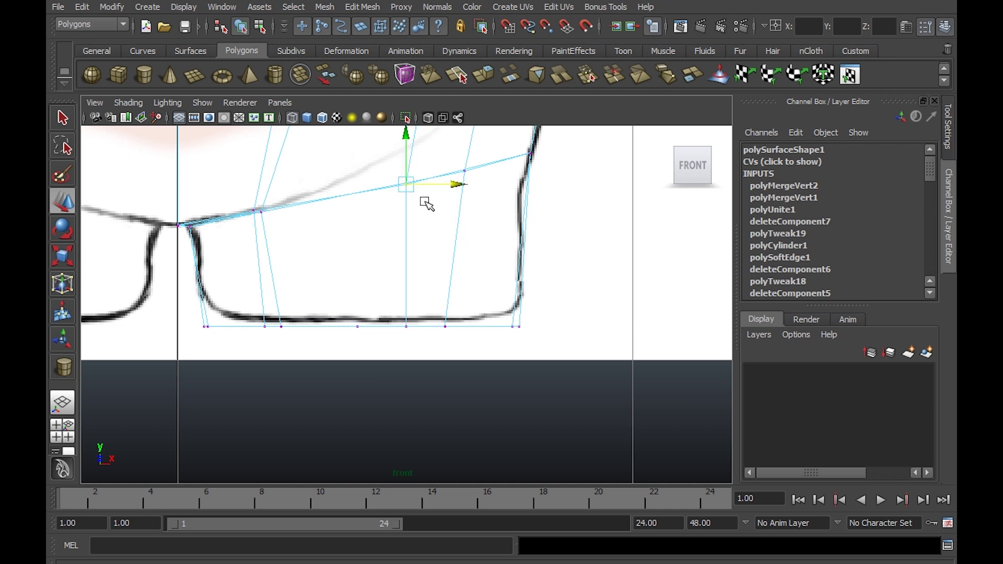
drag(410, 192, 396, 193)
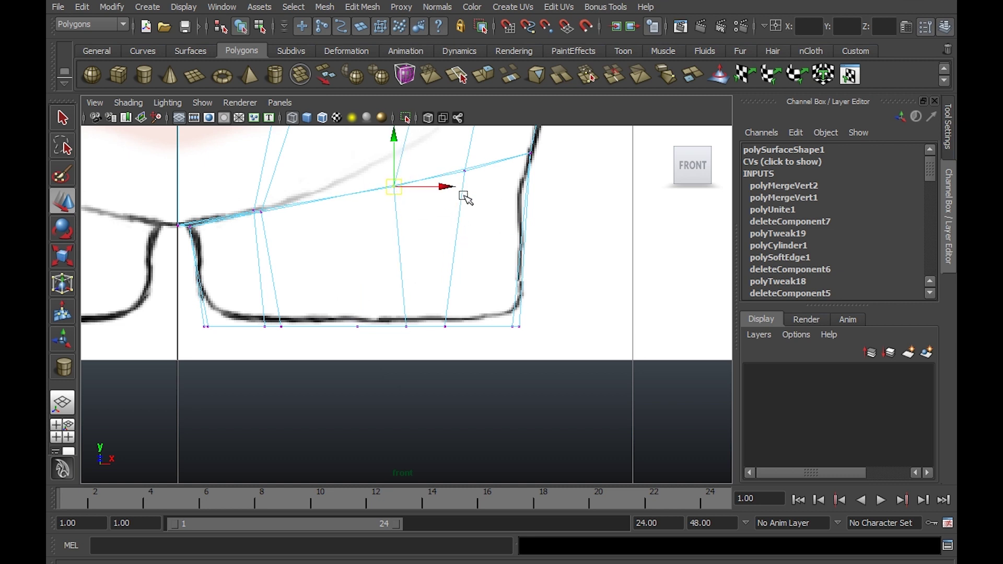
right_click(460, 171)
scroll(502, 161, up, 1)
scroll(519, 197, up, 1)
scroll(512, 230, up, 2)
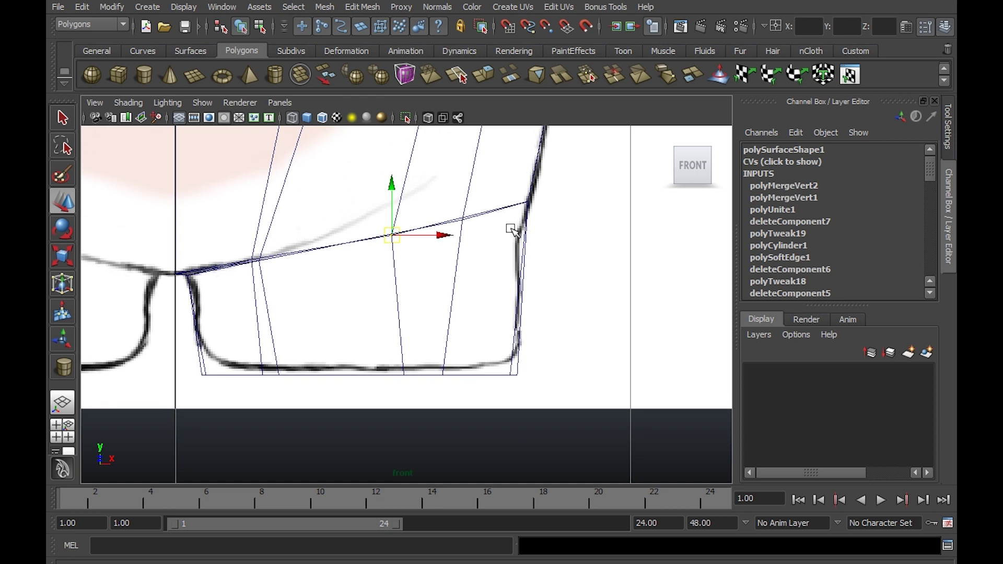
Insert a horizontal edge loop across the lower body.
click(364, 9)
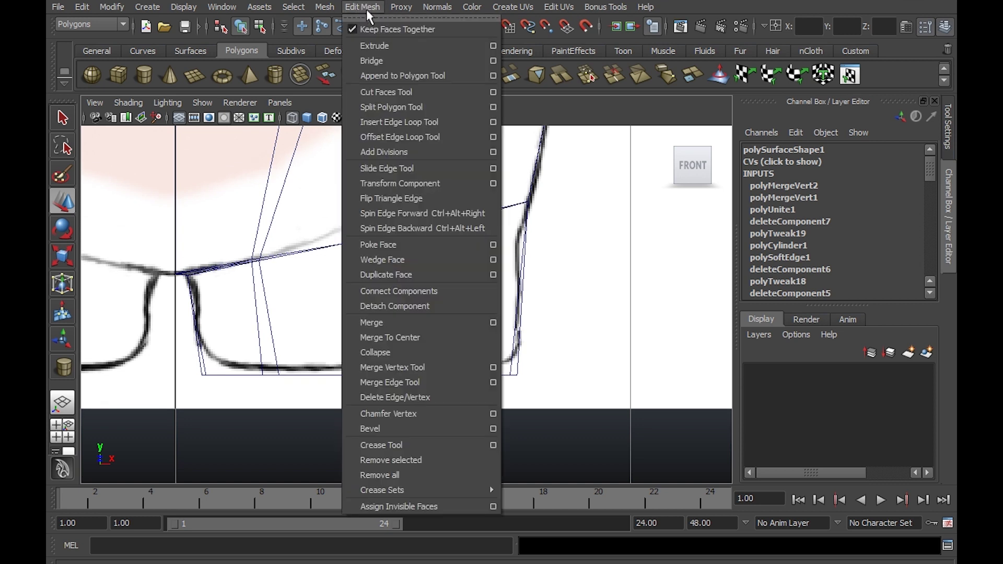
click(430, 123)
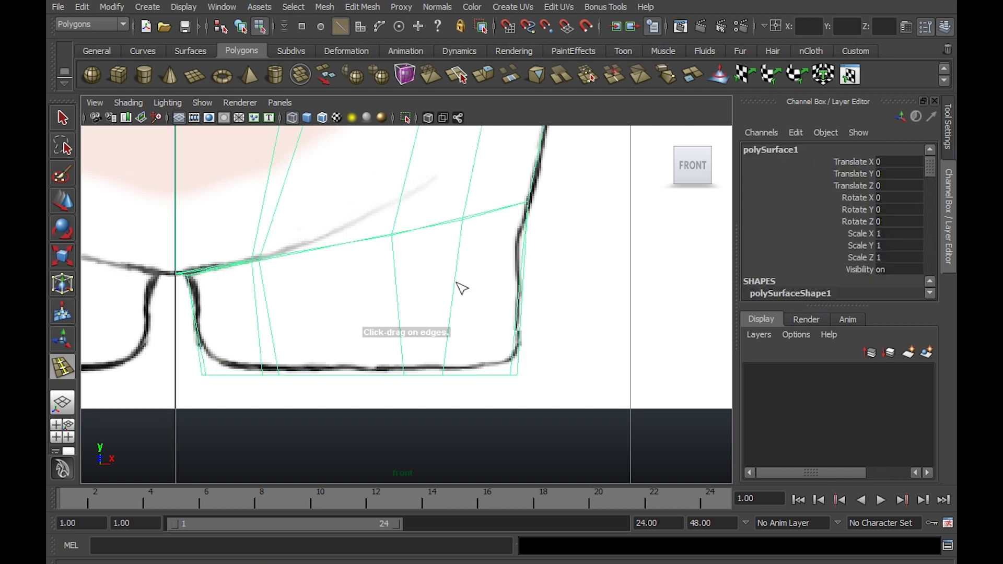
drag(462, 288, 463, 294)
alt+middle_drag(536, 281, 470, 248)
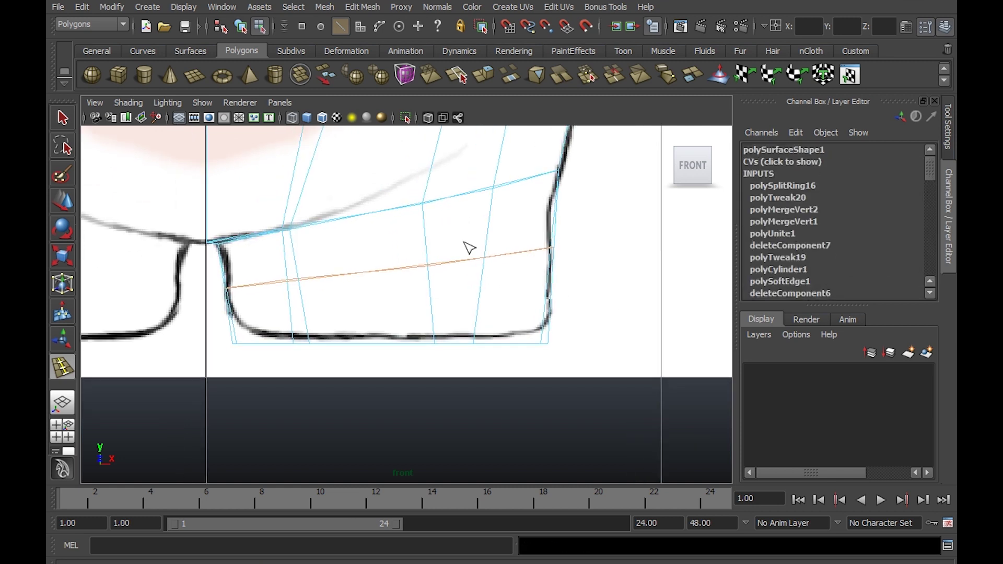
Move the new loop's left and middle vertices onto the front outline.
click(73, 121)
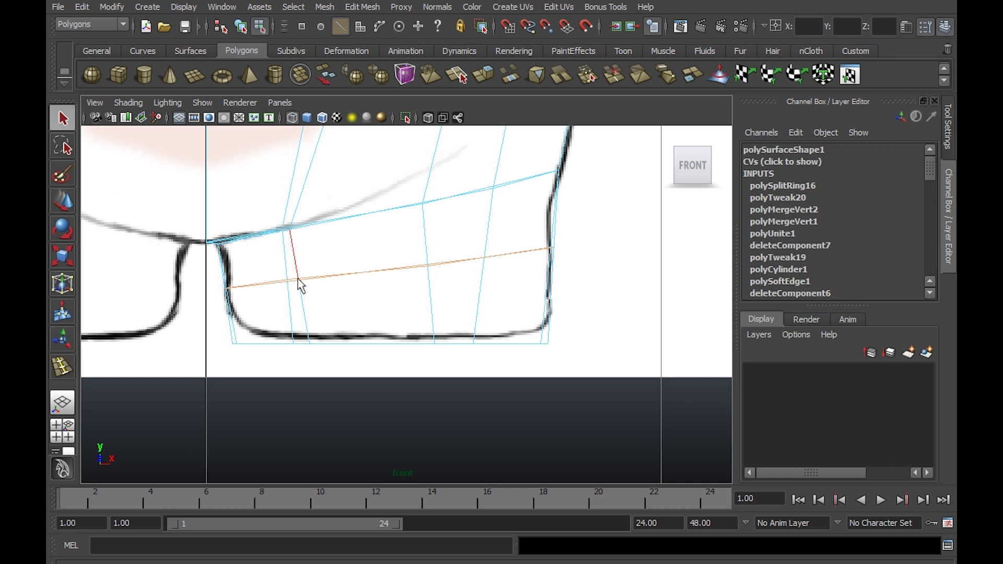
right_drag(300, 287, 236, 278)
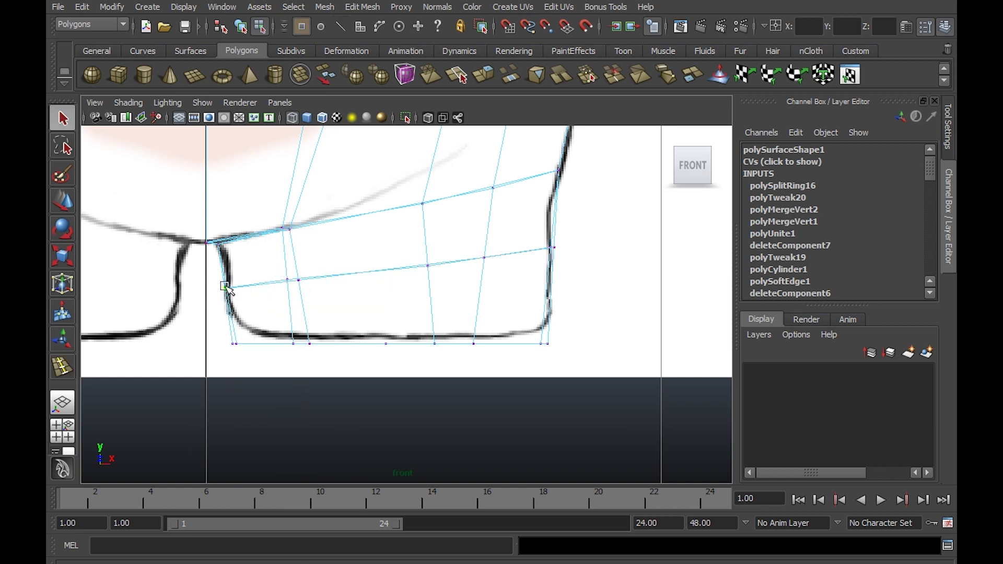
key(w)
click(226, 287)
mouse_move(225, 287)
mouse_down()
mouse_move(329, 294)
mouse_move(288, 275)
mouse_up()
click(428, 265)
drag(440, 269, 484, 252)
Raise the loop's right side and lower its two middle vertices slightly.
click(484, 257)
click(552, 247)
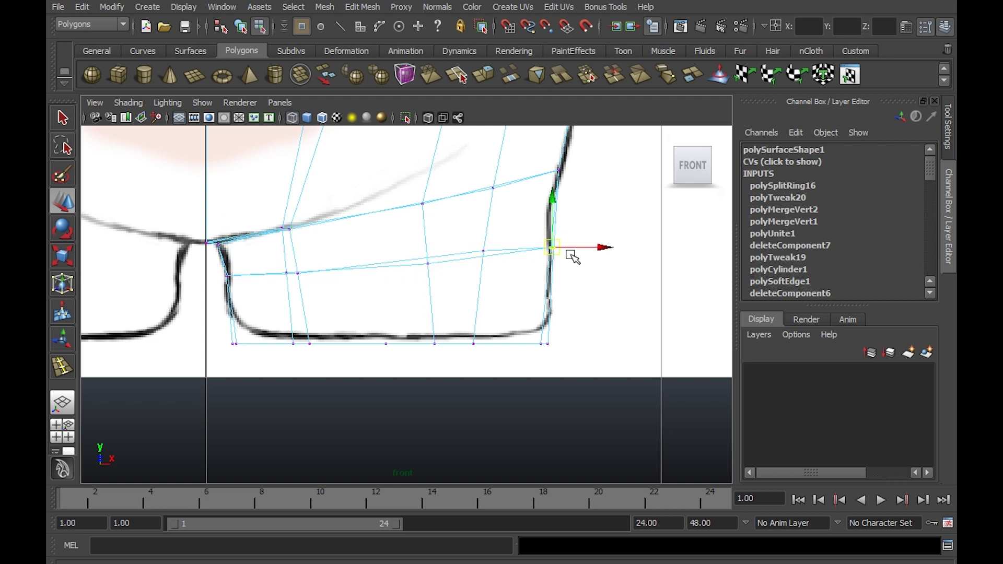
drag(552, 247, 552, 241)
drag(418, 243, 448, 281)
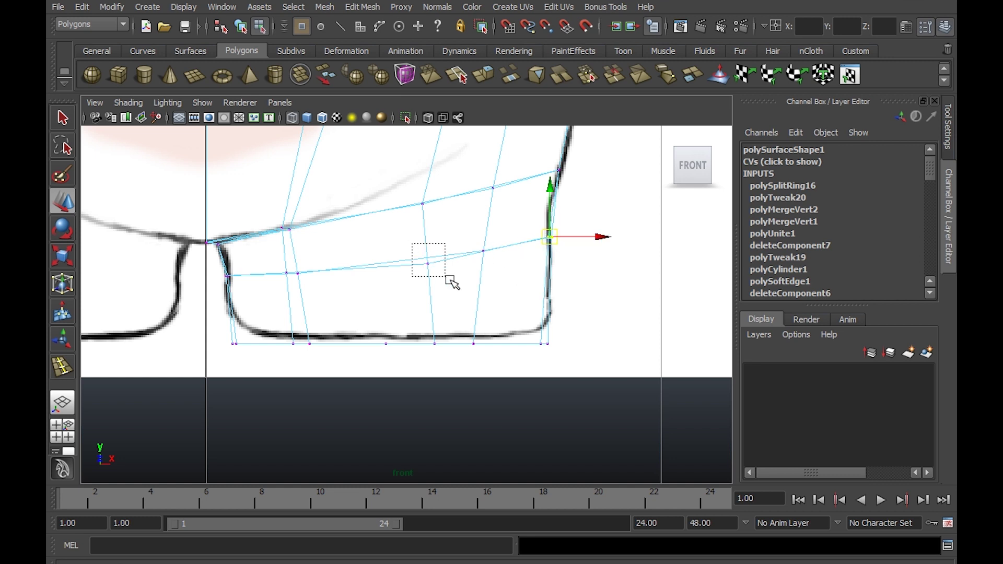
shift+drag(494, 243, 481, 267)
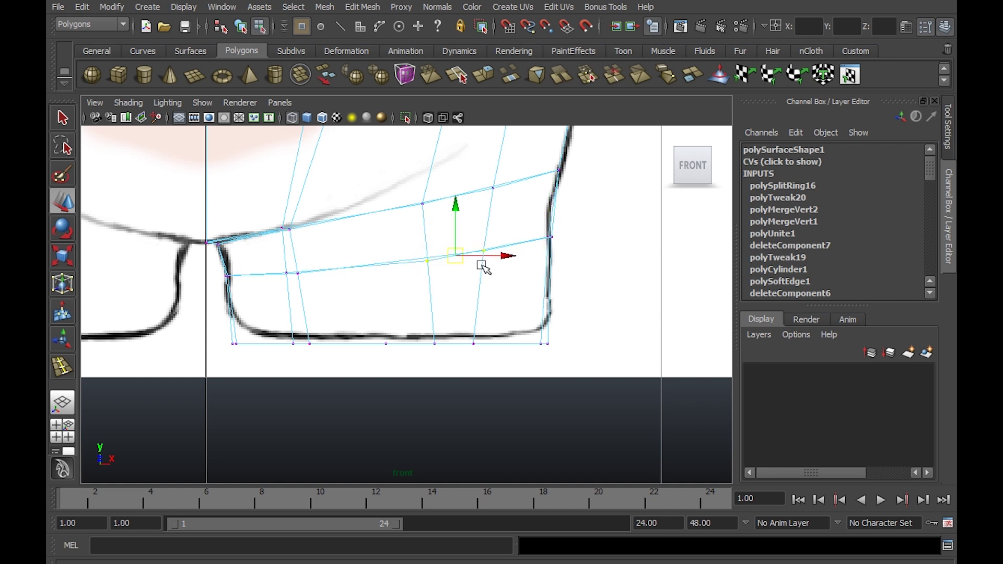
drag(457, 213, 456, 215)
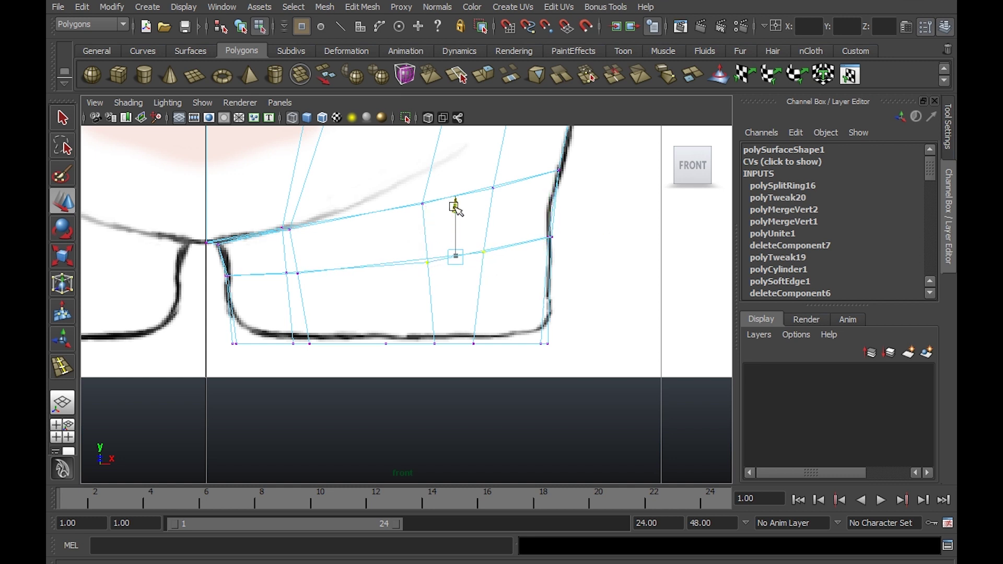
Add an offset edge loop close to the foot's bottom edge.
click(370, 10)
click(399, 133)
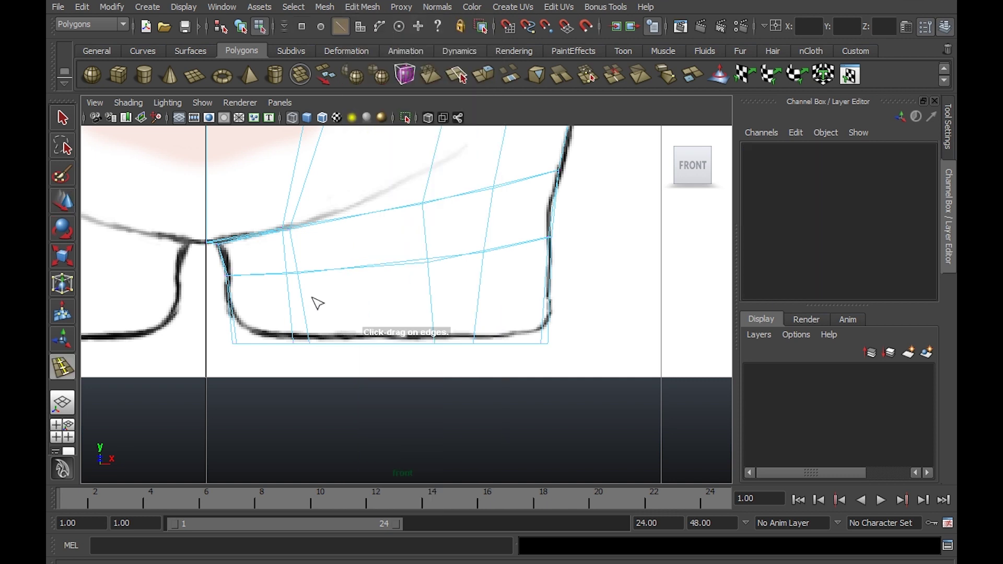
drag(318, 303, 311, 314)
key(q)
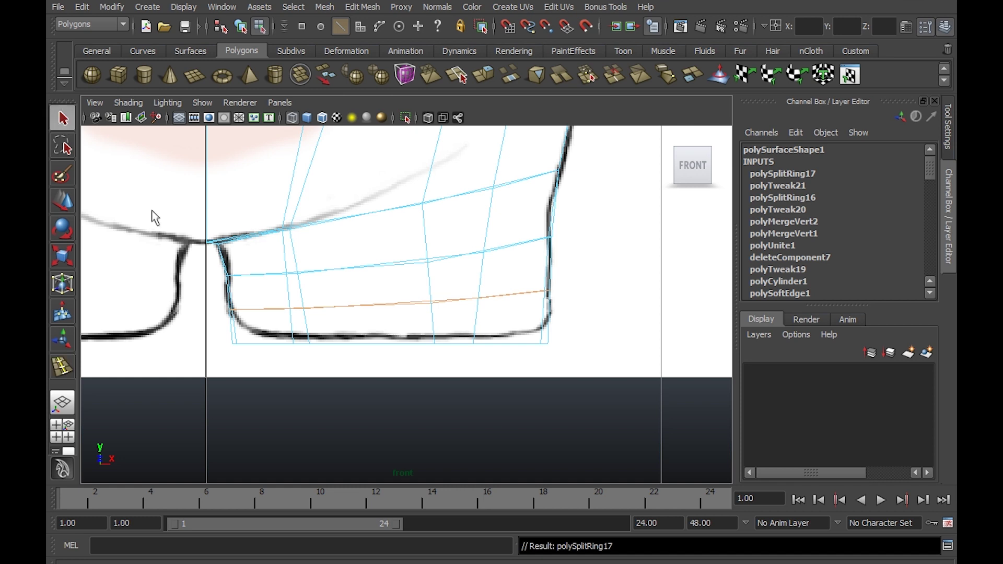
right_click(335, 339)
Raise the foot's bottom two vertex rows slightly to fit the front outline.
right_drag(331, 293, 269, 293)
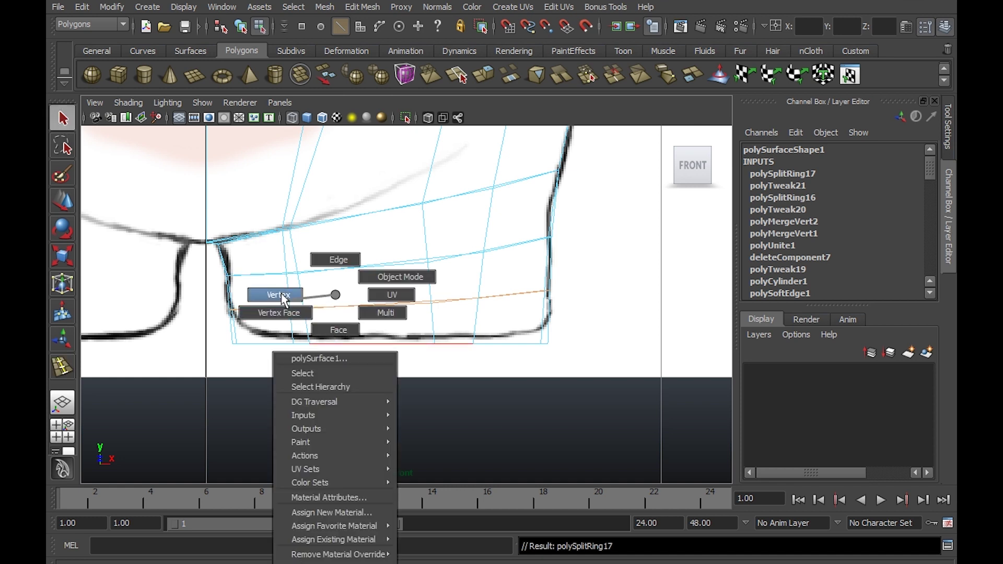
mouse_move(376, 370)
mouse_down()
mouse_move(574, 407)
mouse_move(197, 336)
mouse_up()
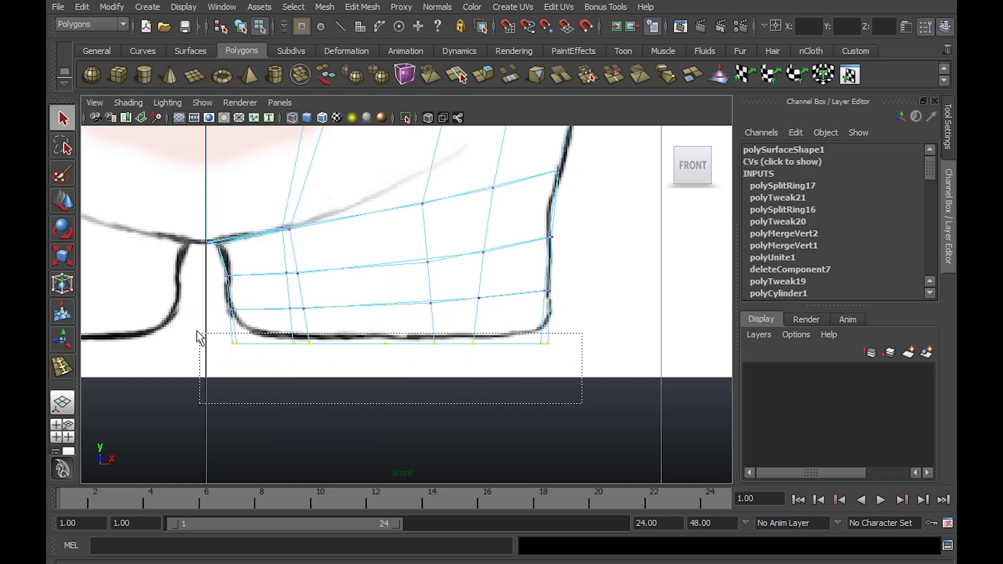
key(w)
mouse_move(392, 300)
mouse_down()
mouse_move(392, 287)
mouse_move(400, 293)
mouse_up()
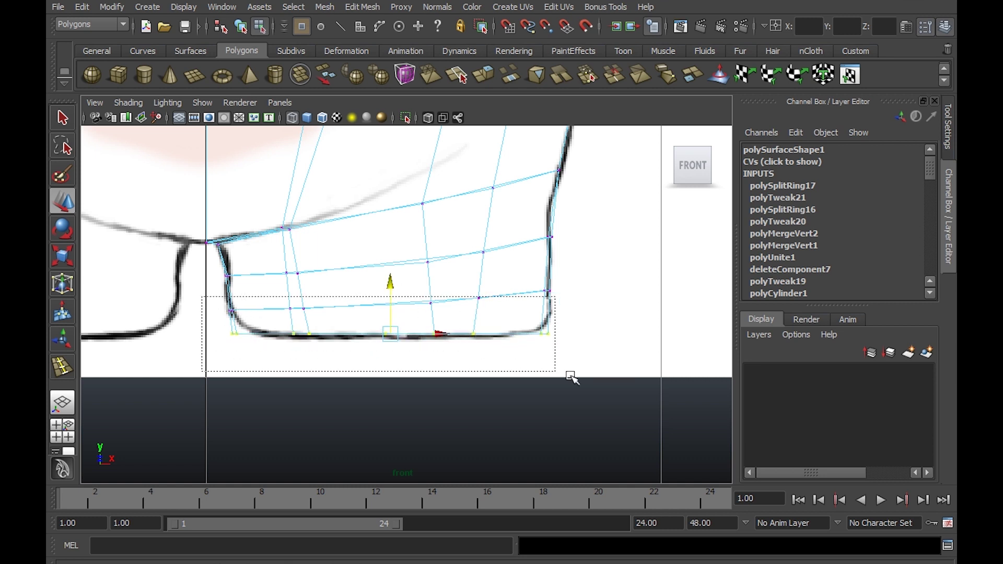
drag(230, 307, 594, 381)
shift+click(547, 294)
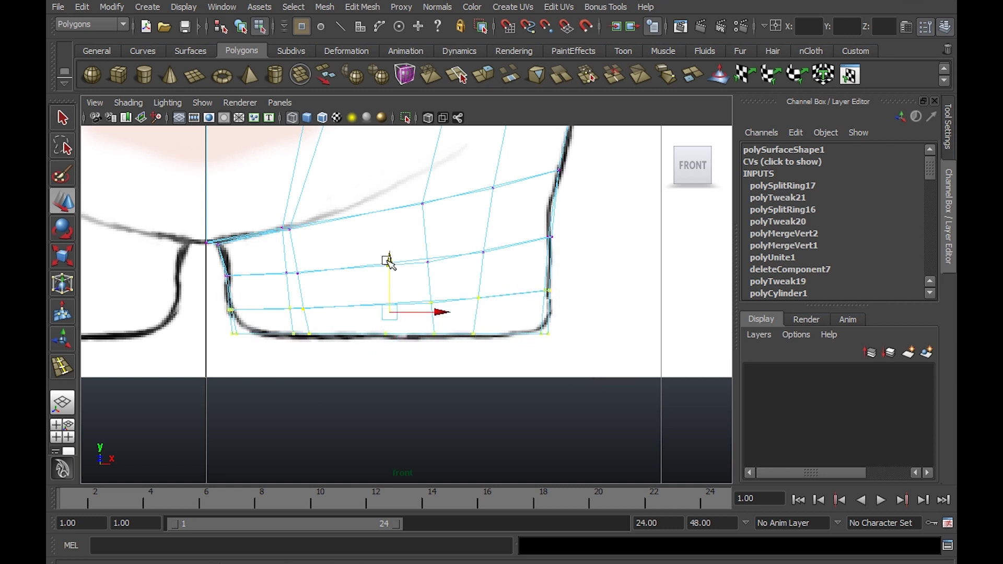
drag(389, 261, 390, 253)
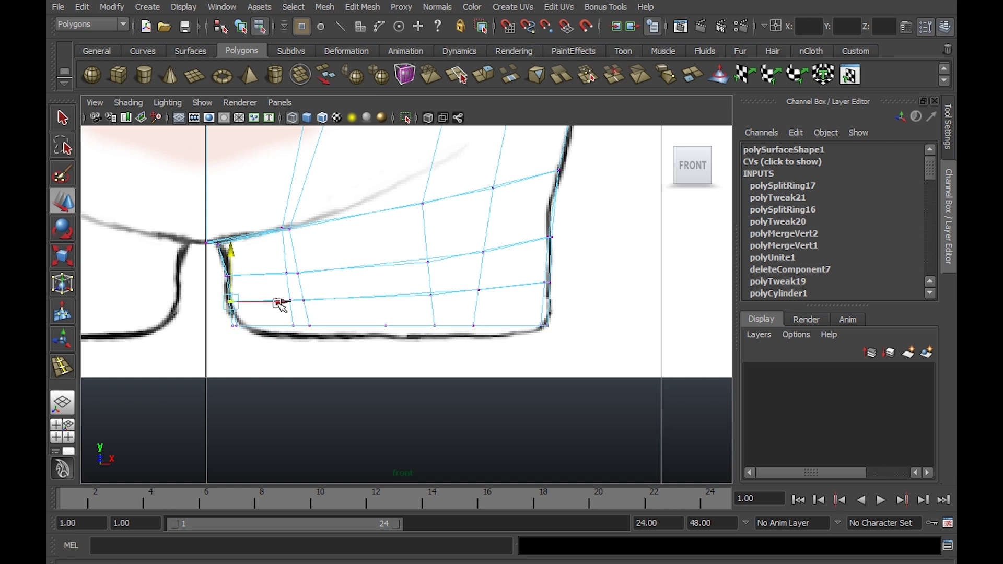
Select more lower-row vertices, then inspect the foot's underside and end-cap face in perspective.
mouse_move(277, 306)
mouse_down()
mouse_move(220, 296)
mouse_move(339, 302)
mouse_up()
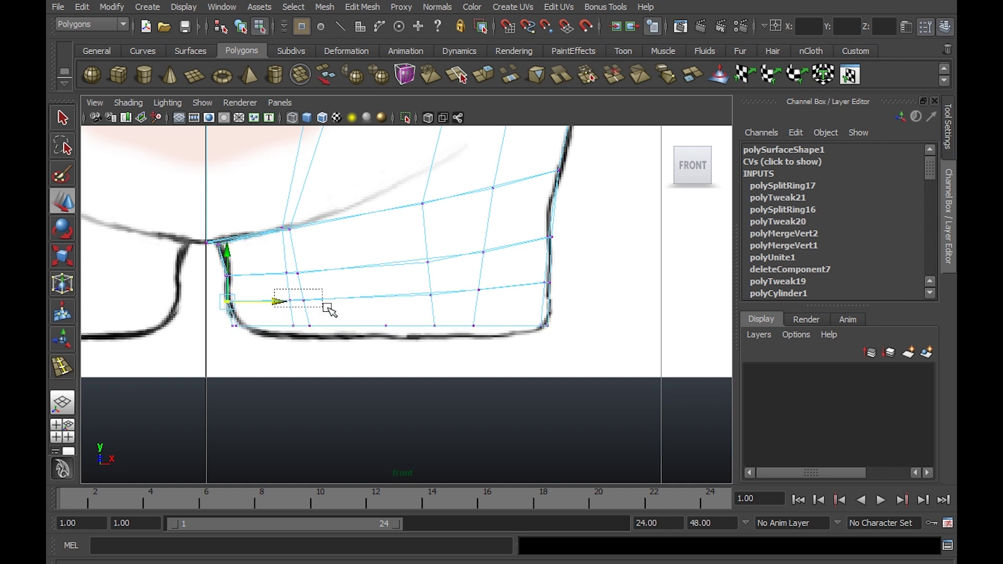
drag(410, 282, 456, 316)
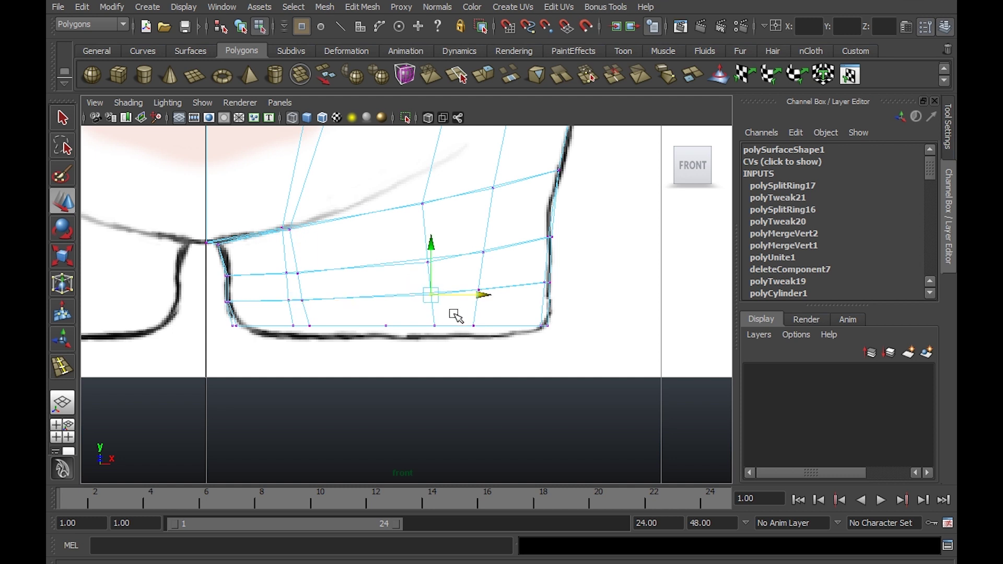
key(space)
key(space)
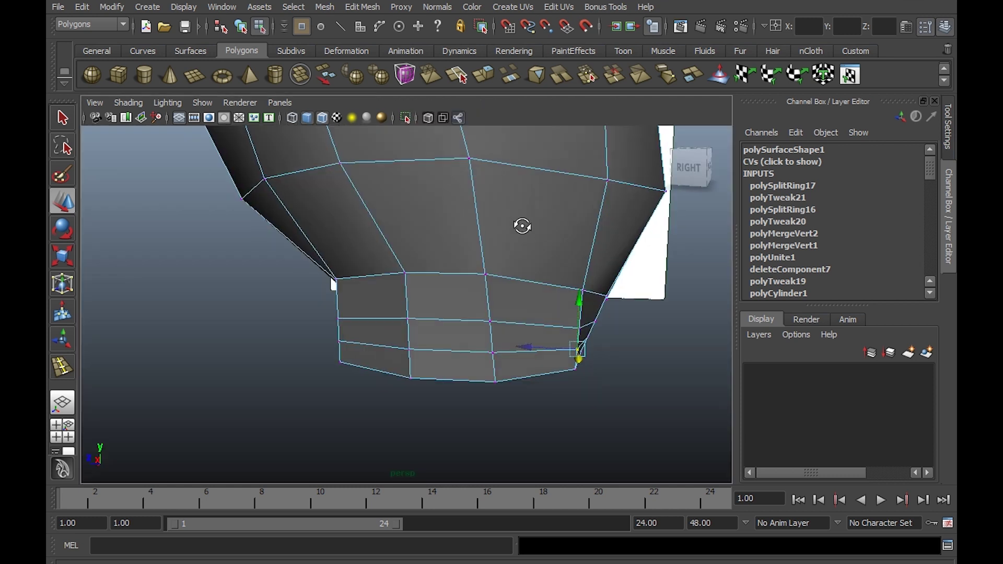
alt+drag(521, 224, 530, 130)
right_drag(506, 295, 525, 334)
click(517, 335)
key(space)
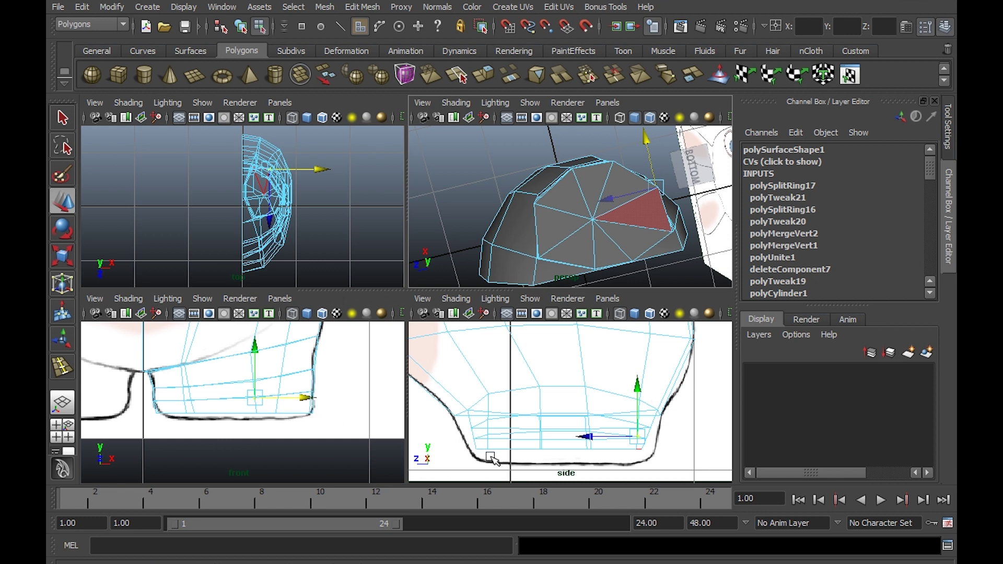
In the enlarged side view, move the foot's upper-left and lower vertices onto the outline.
key(space)
alt+middle_drag(355, 325, 383, 271)
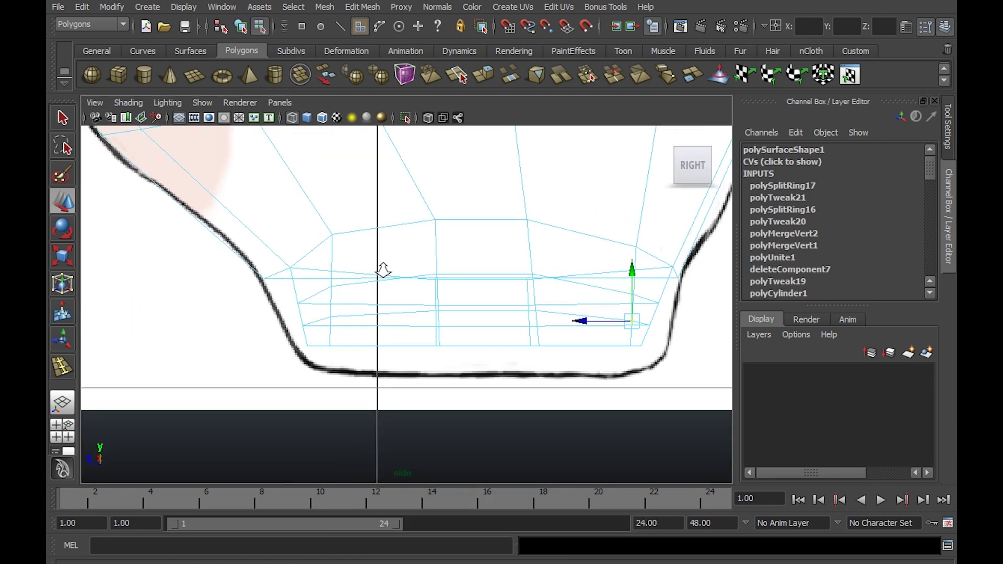
scroll(332, 272, up, 2)
right_drag(330, 270, 261, 268)
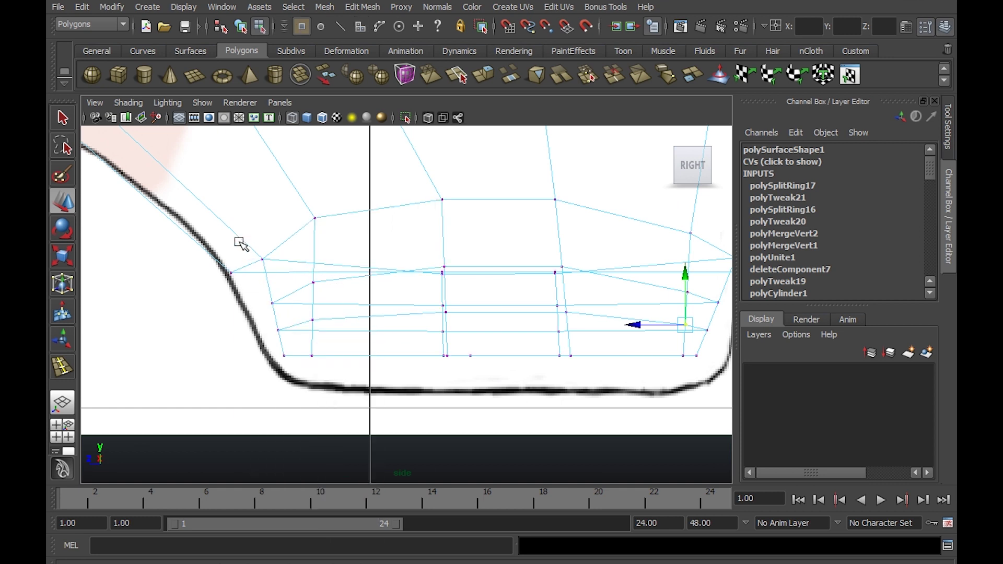
mouse_move(240, 243)
mouse_down()
mouse_move(281, 284)
mouse_move(246, 265)
mouse_up()
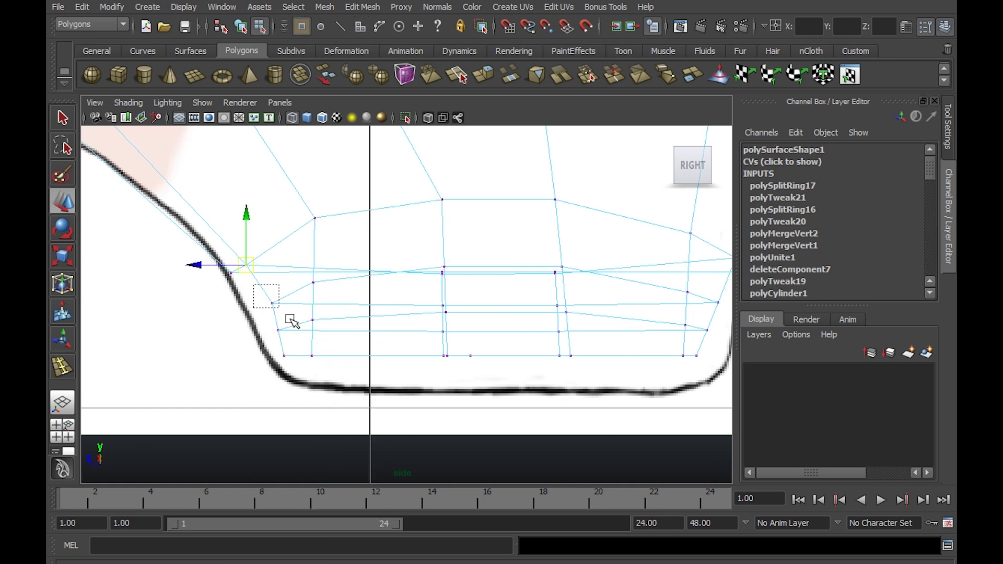
mouse_move(291, 321)
mouse_down()
mouse_move(267, 305)
mouse_move(270, 338)
mouse_move(277, 333)
mouse_up()
click(278, 330)
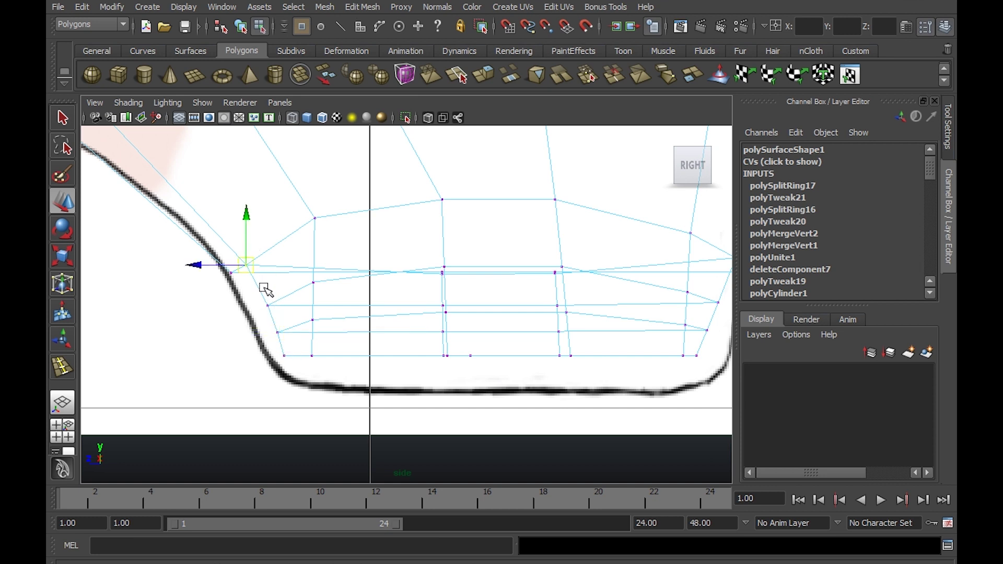
Check the foot in perspective, then try shifting a vertex column and undo it.
key(space)
key(space)
mouse_move(510, 224)
alt+mouse_down()
mouse_move(521, 162)
mouse_move(510, 150)
alt+mouse_up()
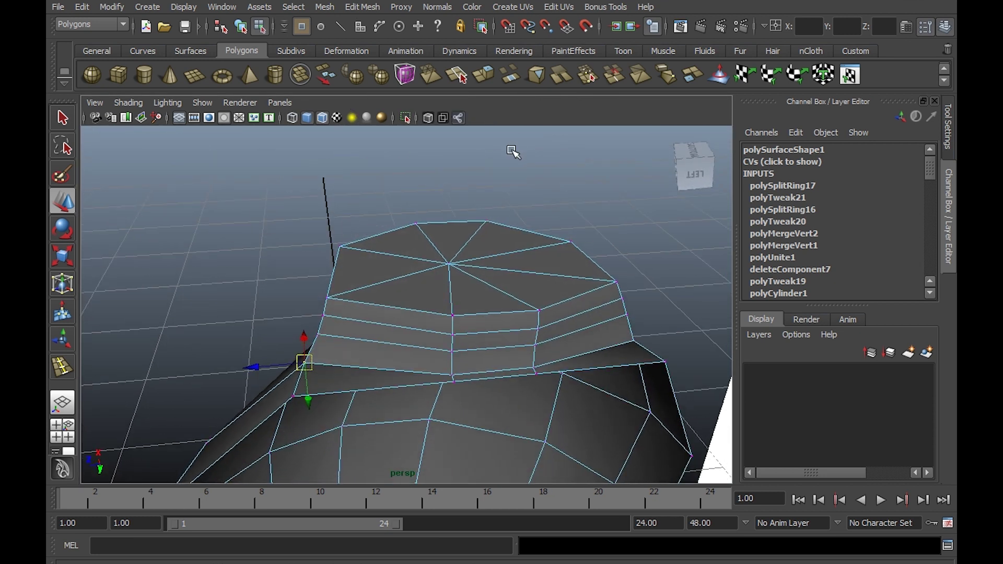
key(space)
key(space)
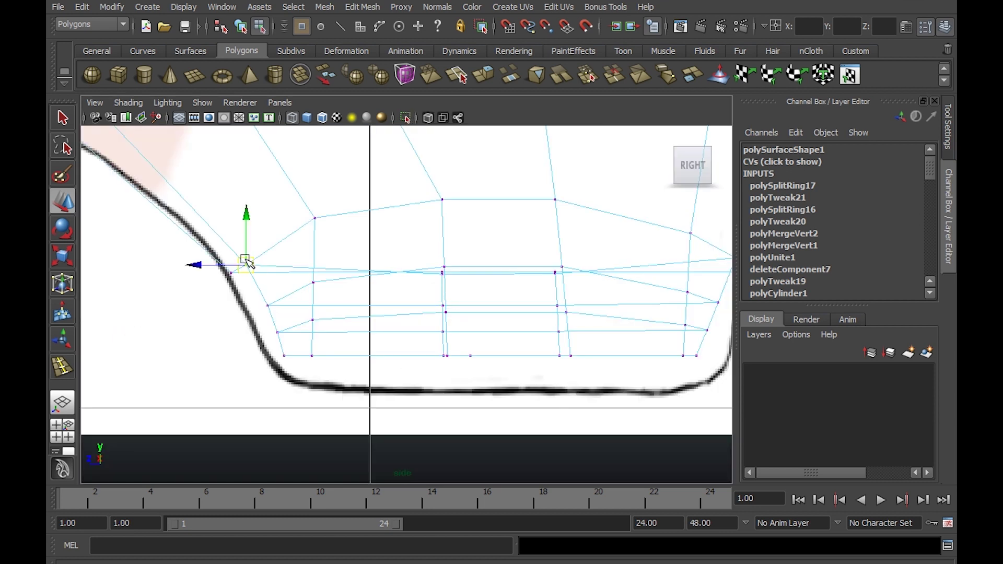
drag(229, 246, 287, 366)
drag(258, 311, 256, 327)
key(ctrl+z)
key(r)
key(w)
drag(286, 381, 287, 383)
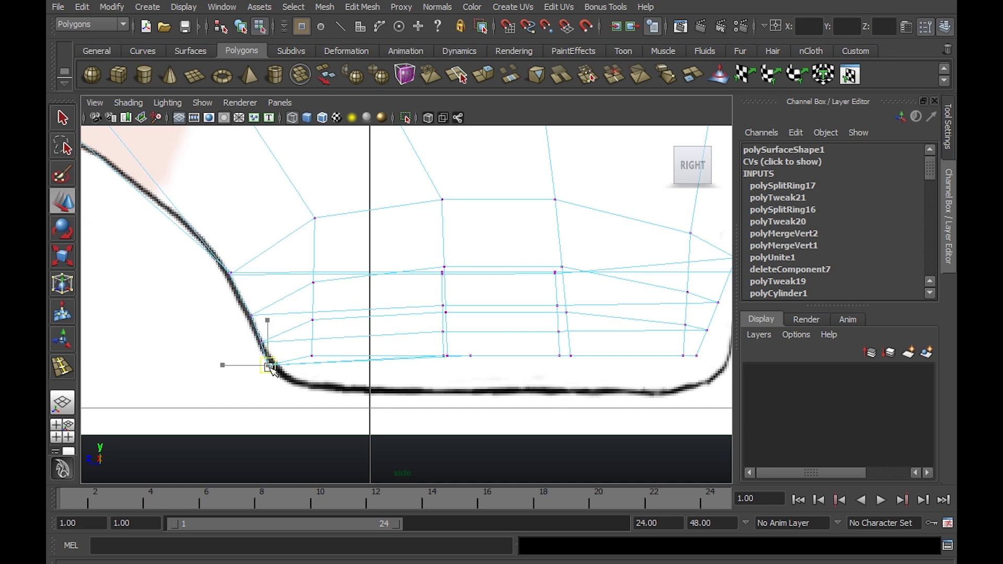
Move the foot's upper and middle-row left vertices onto the side outline.
click(314, 218)
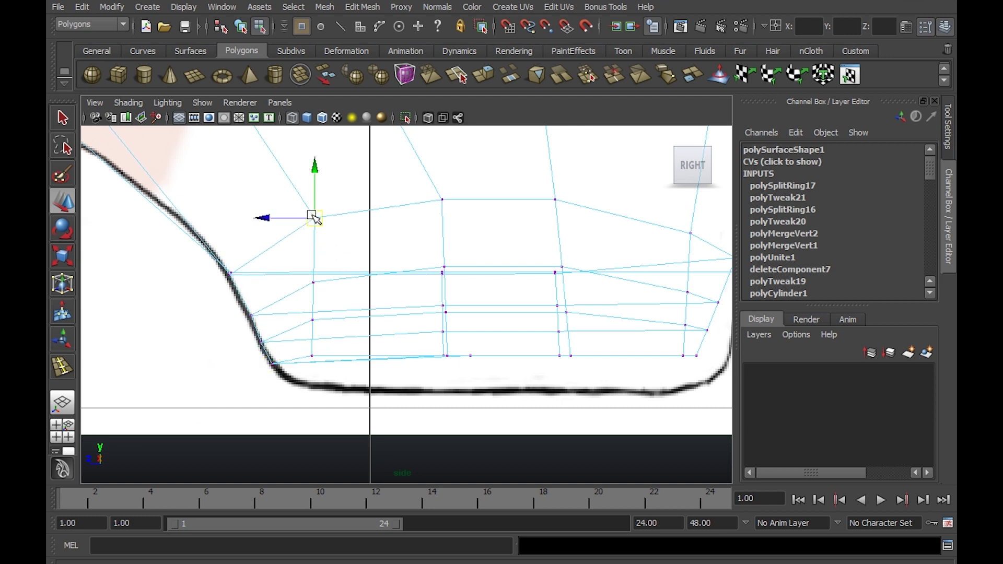
drag(313, 218, 286, 230)
click(313, 282)
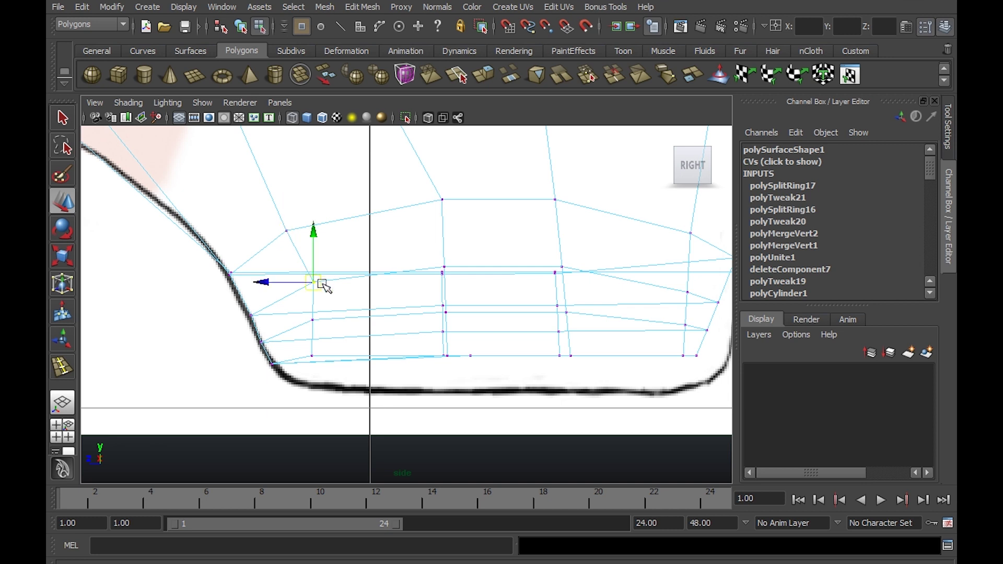
drag(313, 282, 303, 282)
alt+middle_drag(455, 252, 330, 263)
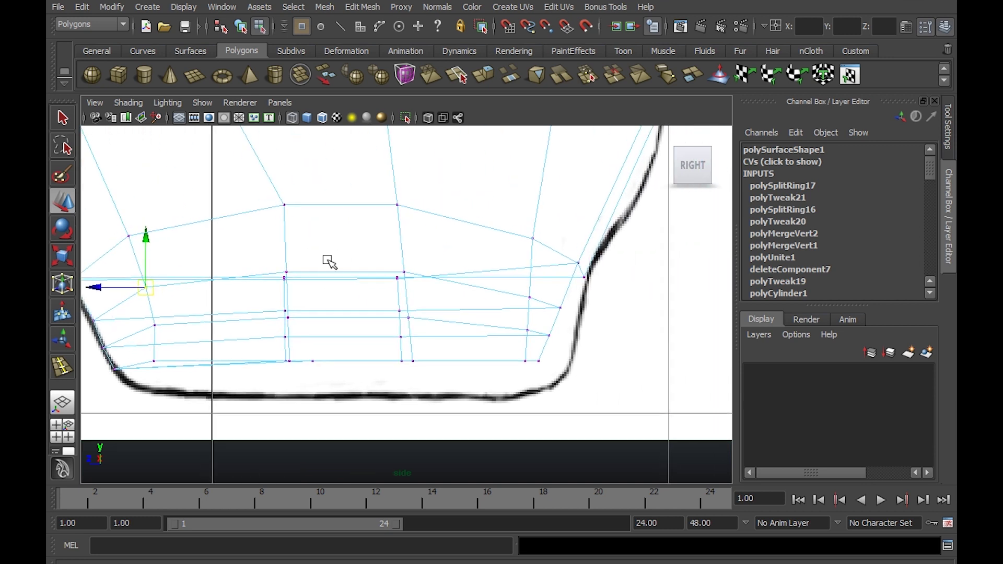
click(284, 204)
drag(284, 204, 272, 204)
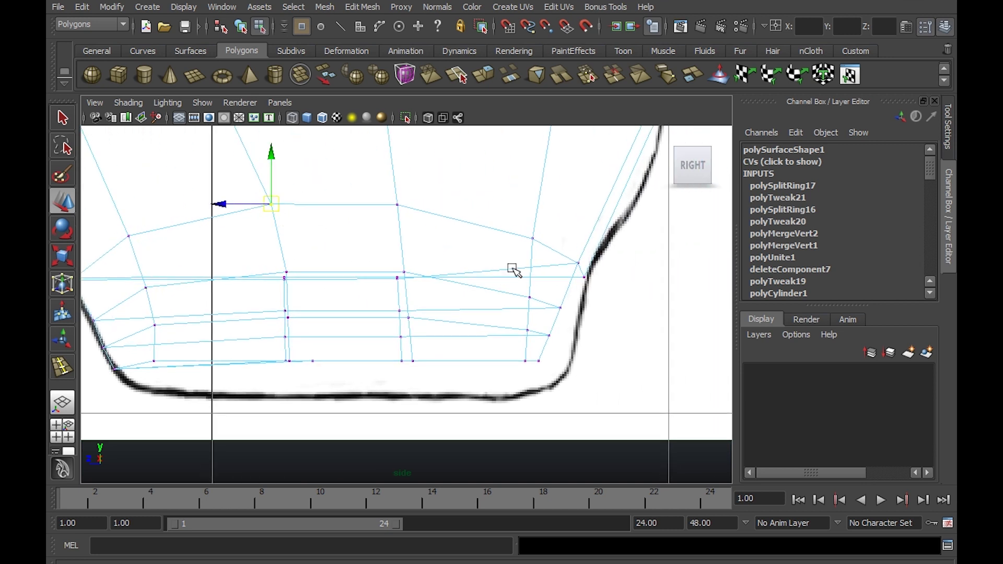
Pull the foot's right-side vertices out onto the side outline and orbit to inspect.
click(585, 275)
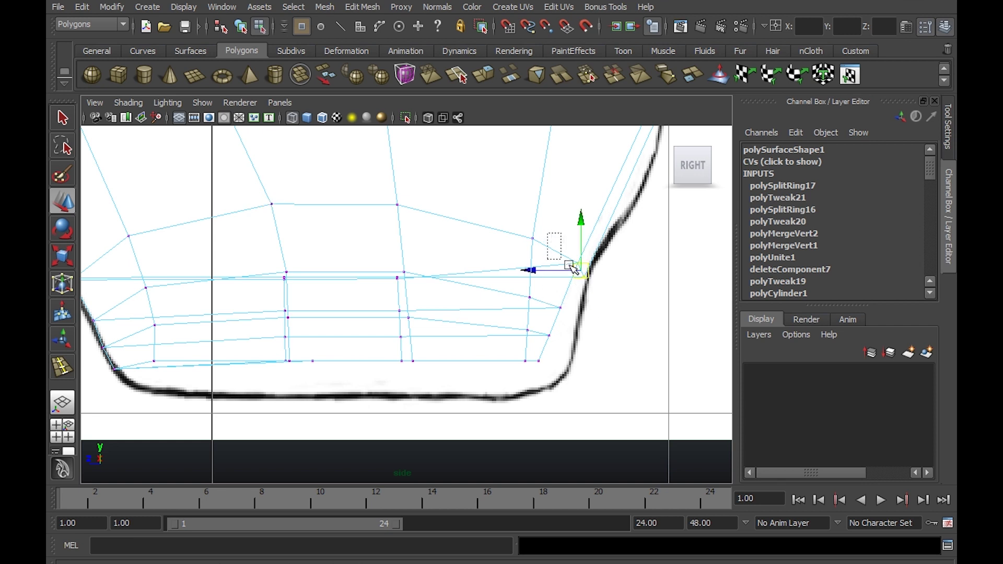
drag(581, 270, 580, 269)
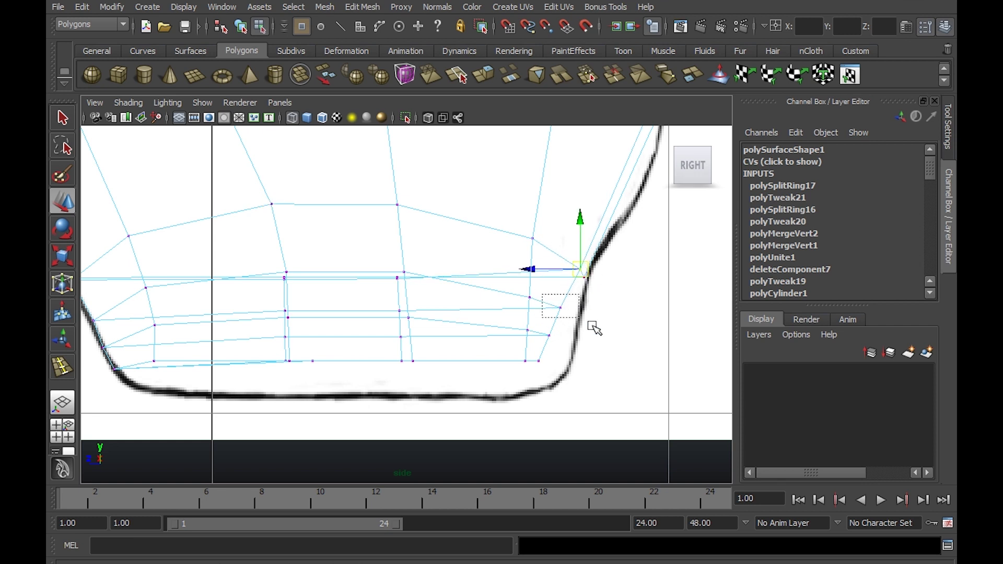
click(558, 309)
mouse_move(557, 311)
mouse_down()
mouse_move(571, 313)
mouse_move(553, 366)
mouse_move(565, 369)
mouse_up()
click(549, 335)
click(538, 361)
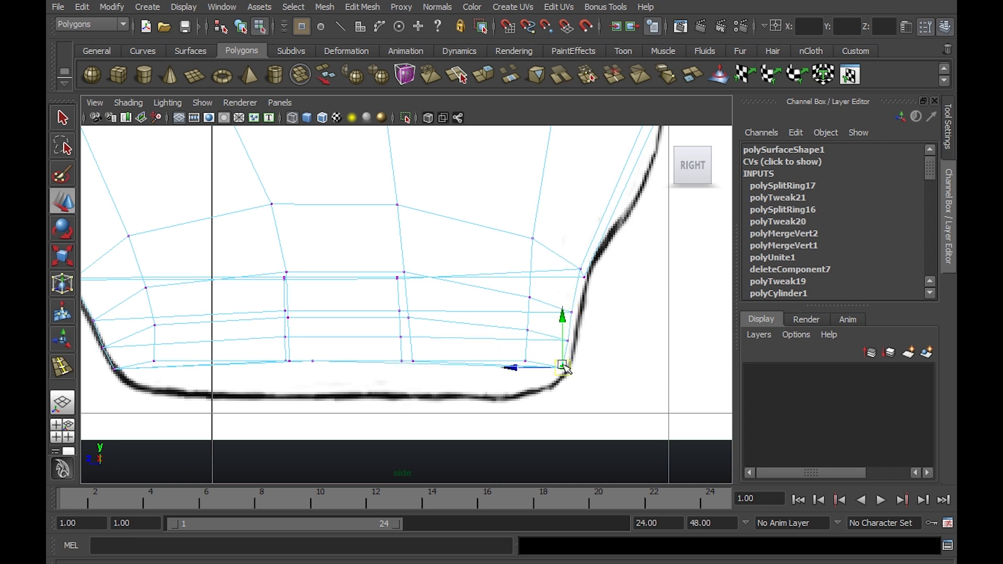
click(537, 240)
key(space)
key(space)
mouse_move(555, 235)
alt+mouse_down()
mouse_move(429, 233)
mouse_move(303, 191)
mouse_move(213, 199)
mouse_move(364, 202)
mouse_move(168, 199)
mouse_move(363, 252)
mouse_move(298, 246)
mouse_move(324, 261)
mouse_move(406, 275)
mouse_move(358, 264)
mouse_move(297, 216)
mouse_move(264, 251)
alt+mouse_up()
click(309, 231)
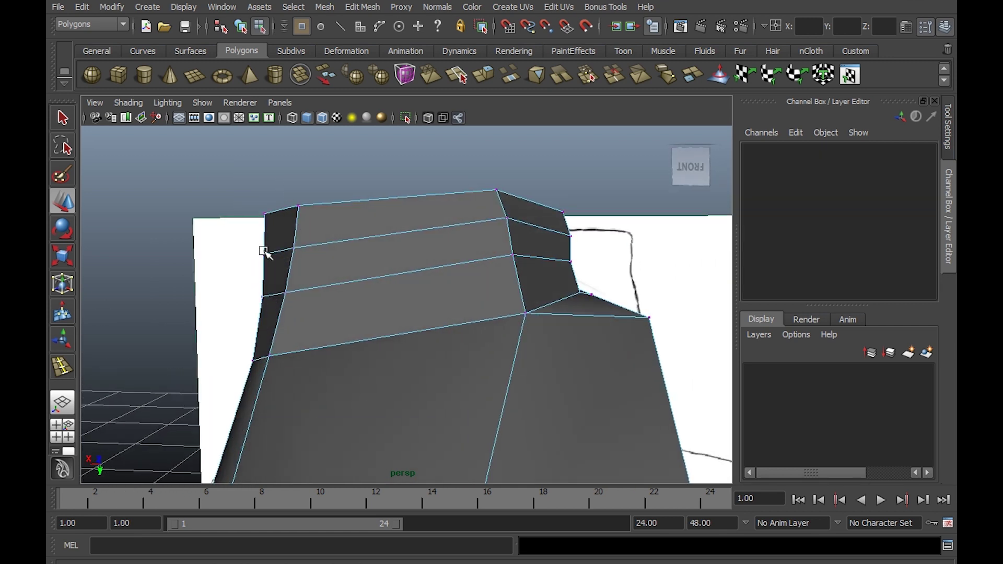
click(265, 213)
mouse_move(271, 212)
alt+mouse_down()
mouse_move(432, 222)
mouse_move(521, 214)
mouse_move(503, 205)
mouse_move(394, 226)
mouse_move(475, 230)
mouse_move(397, 226)
alt+mouse_up()
click(253, 209)
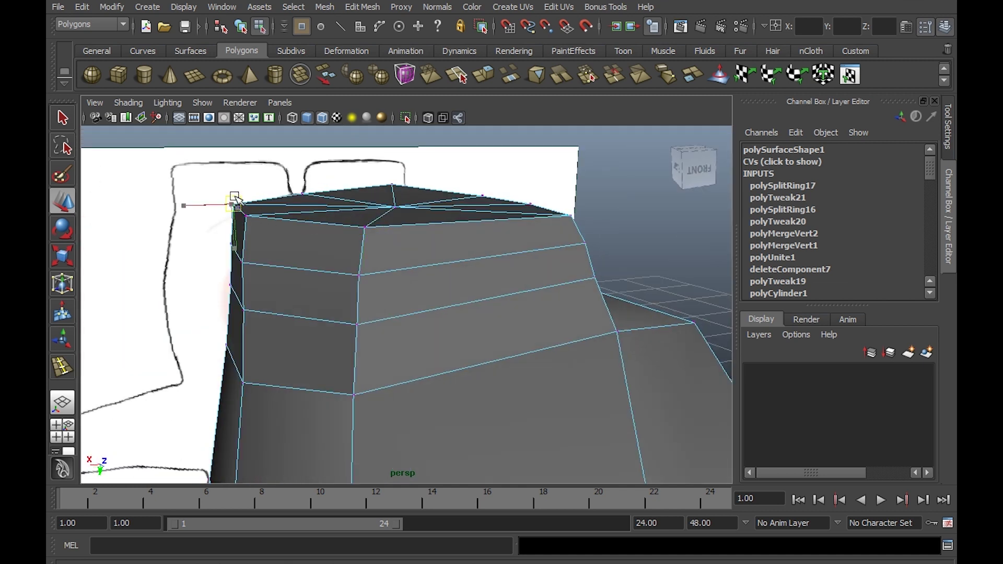
mouse_move(235, 199)
alt+mouse_down()
mouse_move(275, 221)
mouse_move(491, 214)
mouse_move(451, 241)
mouse_move(565, 238)
alt+mouse_up()
mouse_move(601, 210)
alt+mouse_down()
mouse_move(582, 291)
mouse_move(428, 237)
mouse_move(284, 168)
mouse_move(410, 247)
mouse_move(409, 282)
alt+mouse_up()
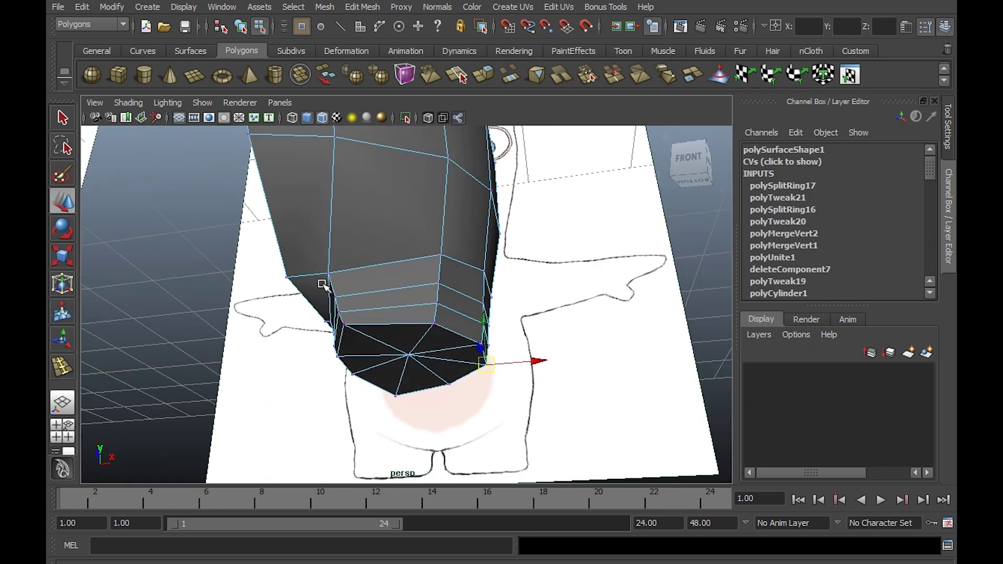
Select all seven triangular end-cap faces in face mode and enlarge the perspective view.
right_drag(410, 282, 412, 303)
click(423, 318)
alt+drag(423, 329, 478, 253)
shift+click(445, 266)
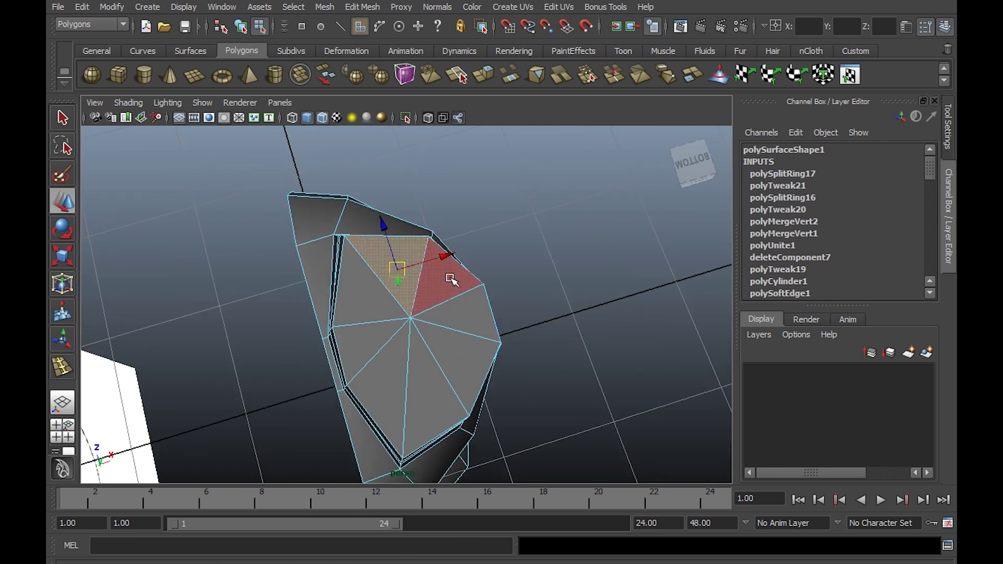
shift+click(473, 314)
shift+click(475, 361)
shift+click(435, 385)
shift+click(377, 361)
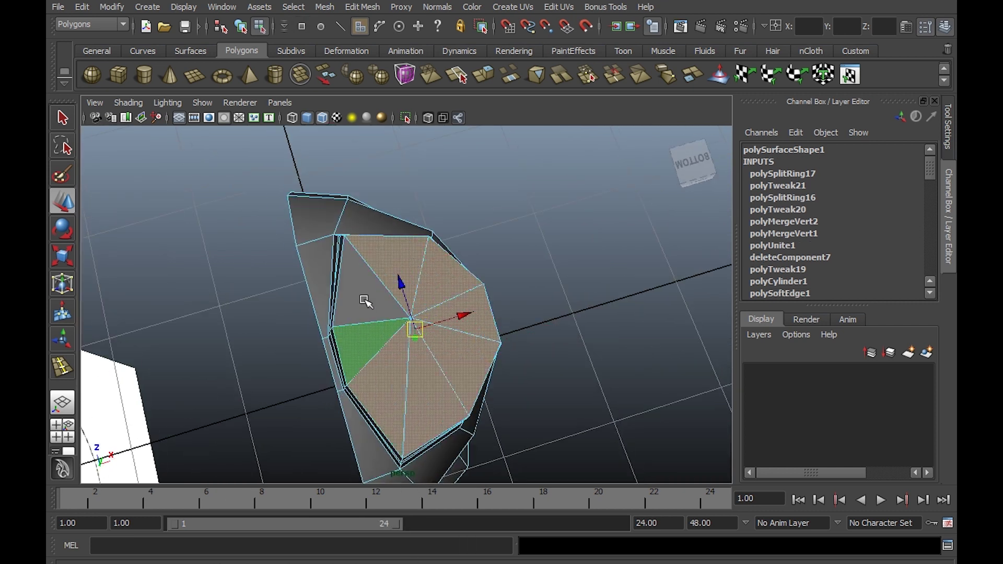
shift+click(347, 334)
shift+click(414, 366)
alt+drag(414, 366, 396, 276)
key(space)
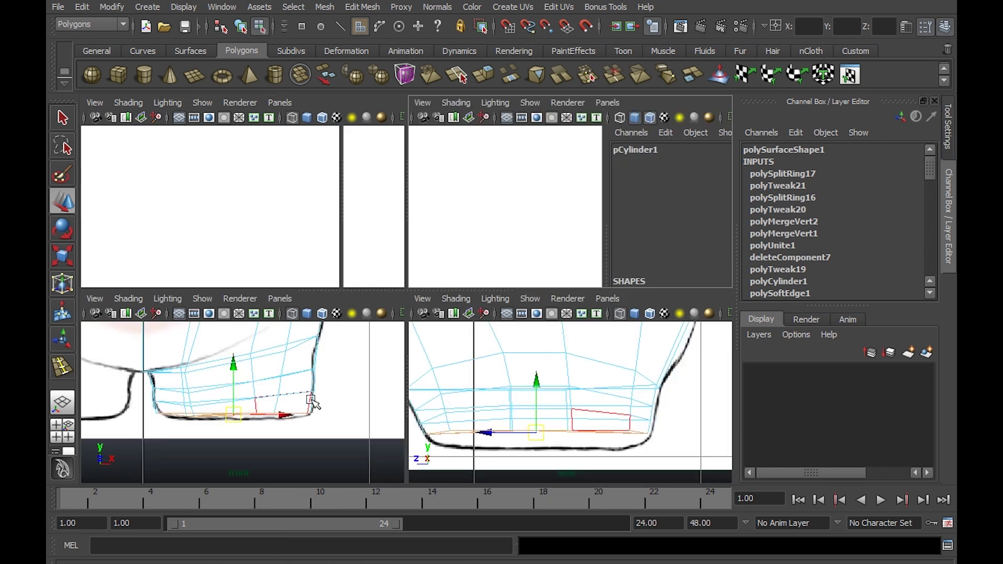
key(space)
key(space)
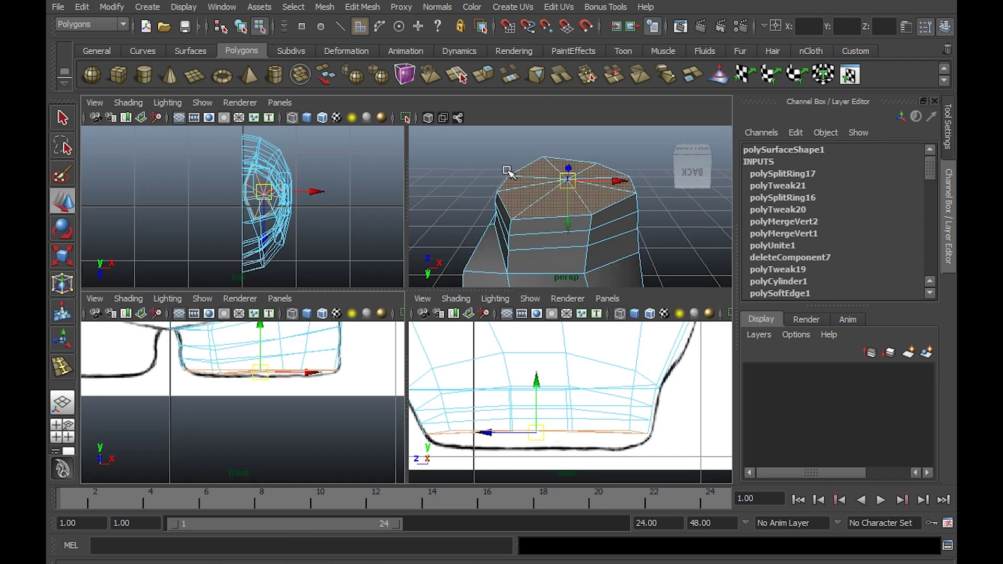
key(space)
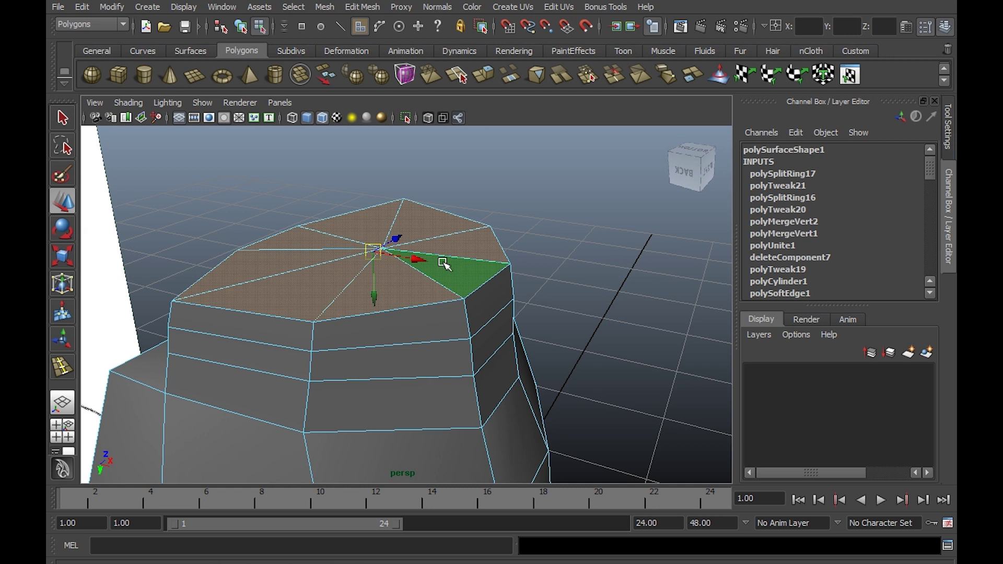
Extrude the cap faces into an inset ring scaled 0.8 with offset -0.173.
shift+right_click(447, 241)
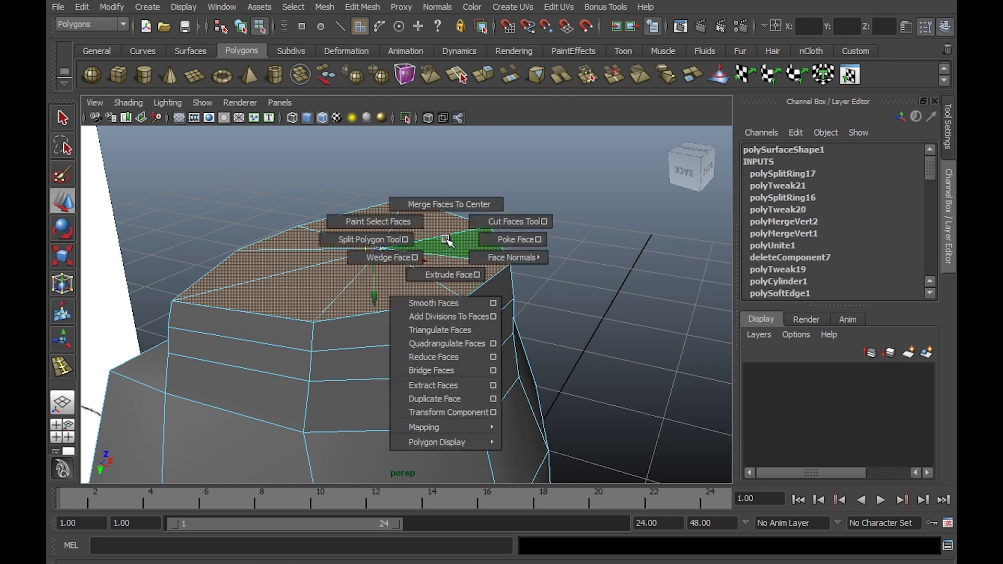
click(447, 265)
mouse_move(412, 267)
alt+mouse_down()
mouse_move(408, 207)
mouse_move(426, 323)
mouse_move(421, 308)
alt+mouse_up()
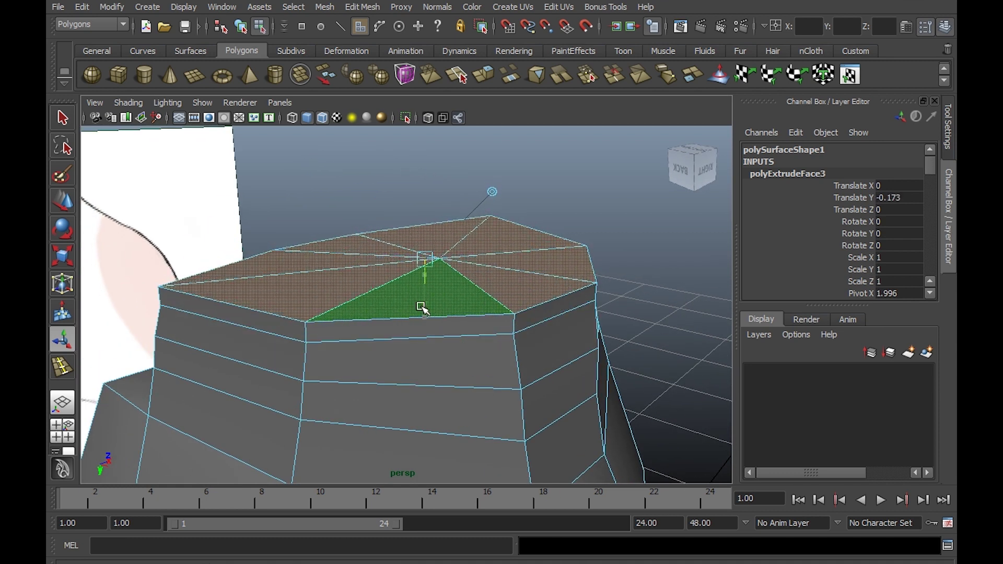
mouse_move(425, 260)
mouse_down()
mouse_move(410, 261)
mouse_move(423, 262)
mouse_move(466, 316)
mouse_move(515, 331)
mouse_up()
mouse_move(517, 314)
right_down()
mouse_move(587, 275)
mouse_move(469, 258)
right_up()
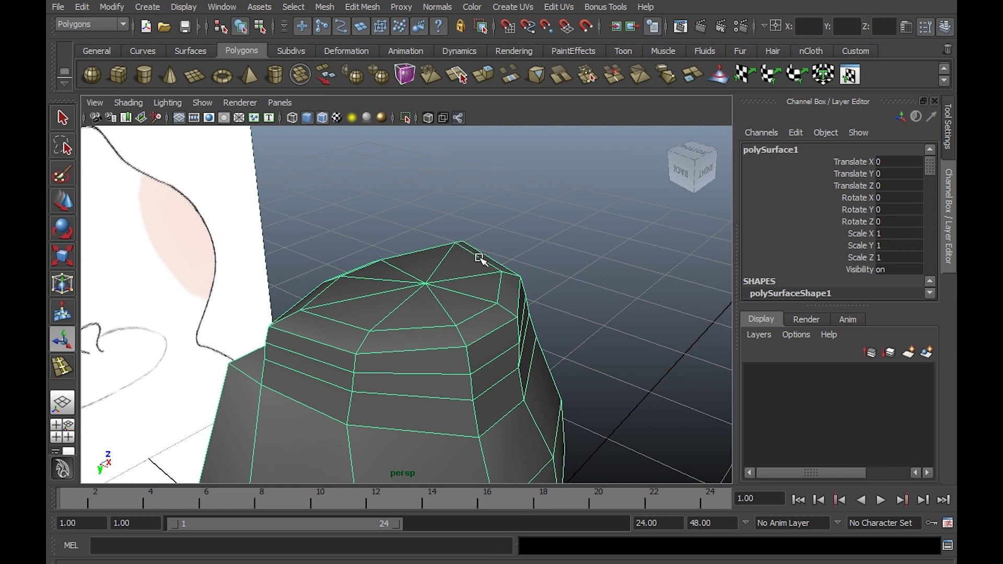
mouse_move(480, 258)
alt+mouse_down()
mouse_move(414, 237)
mouse_move(362, 201)
mouse_move(320, 225)
mouse_move(358, 236)
mouse_move(343, 250)
alt+mouse_up()
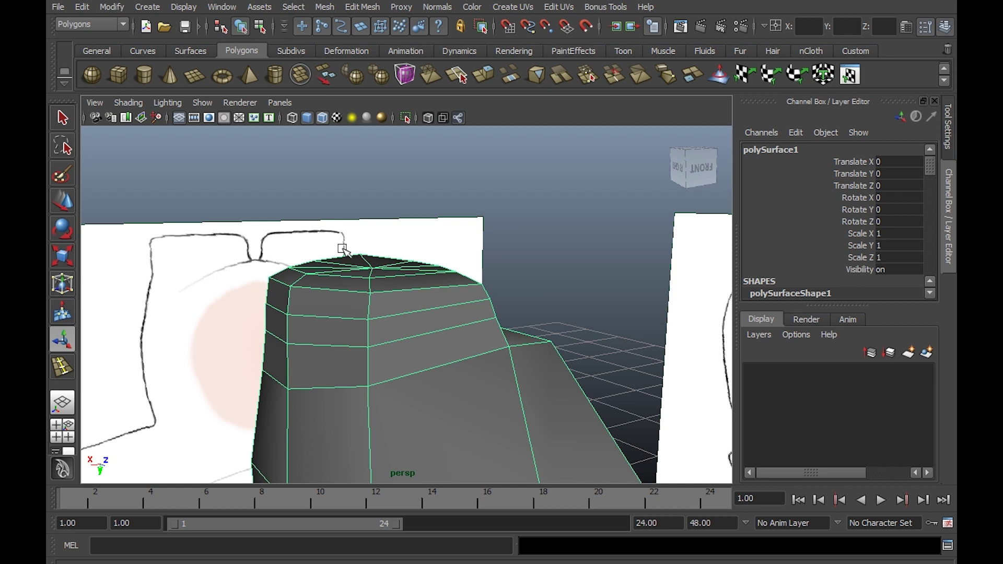
Smooth-preview the body, hide wireframe-on-shaded, and orbit close to its underside end cap.
key(3)
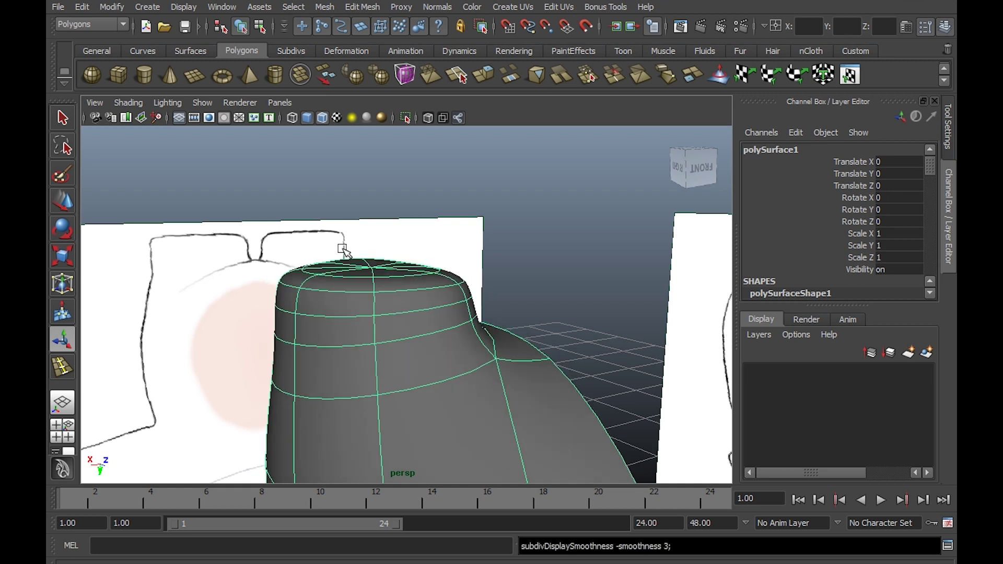
click(485, 240)
alt+drag(522, 249, 417, 273)
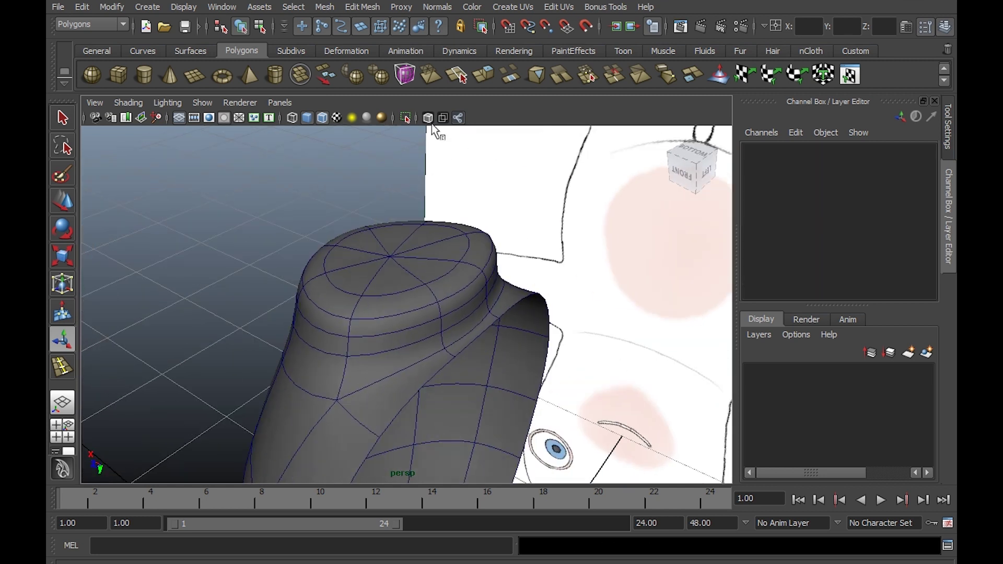
click(322, 118)
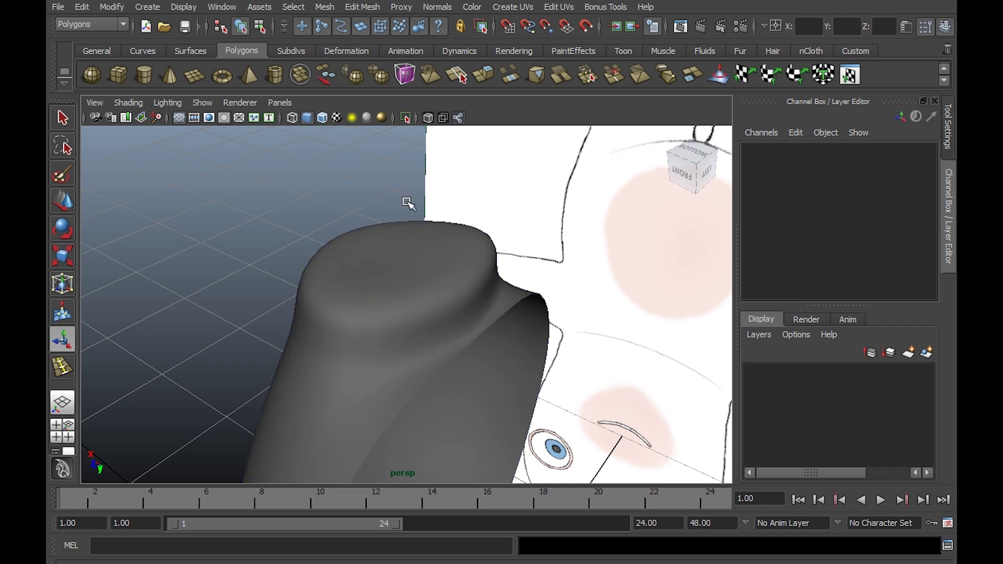
mouse_move(405, 202)
alt+mouse_down()
mouse_move(441, 330)
mouse_move(340, 202)
mouse_move(592, 184)
mouse_move(660, 242)
mouse_move(638, 141)
mouse_move(556, 222)
mouse_move(555, 257)
mouse_move(477, 259)
alt+mouse_up()
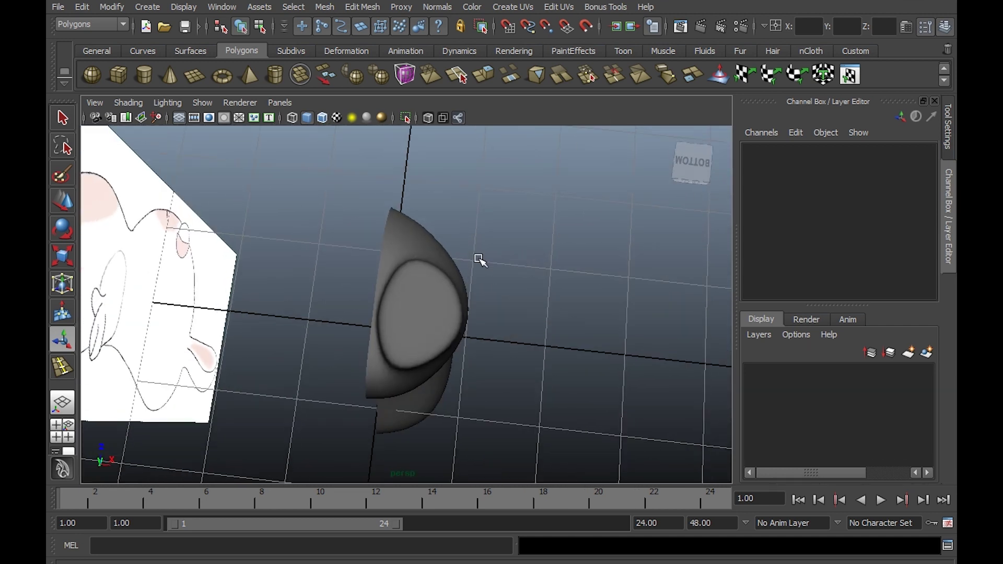
alt+right_drag(477, 259, 495, 347)
alt+drag(495, 347, 474, 299)
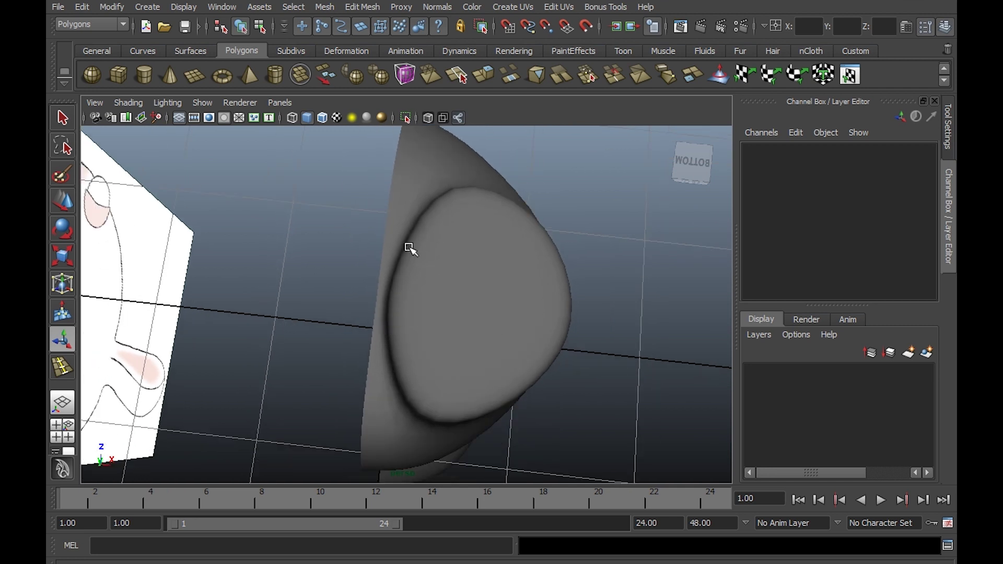
click(512, 272)
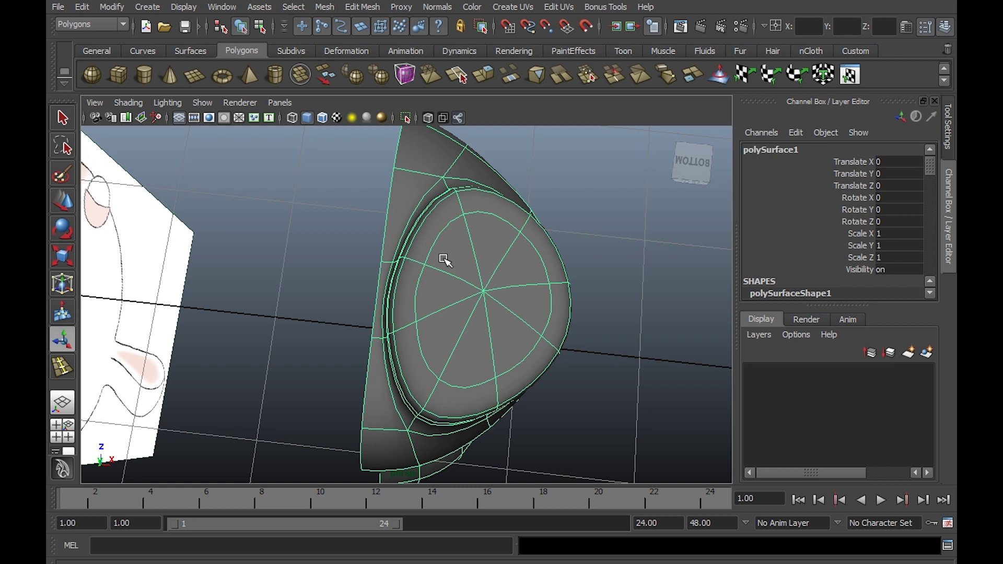
Return the mesh to low-poly vertex editing with the Move tool and inspect the end cap.
key(1)
key(F9)
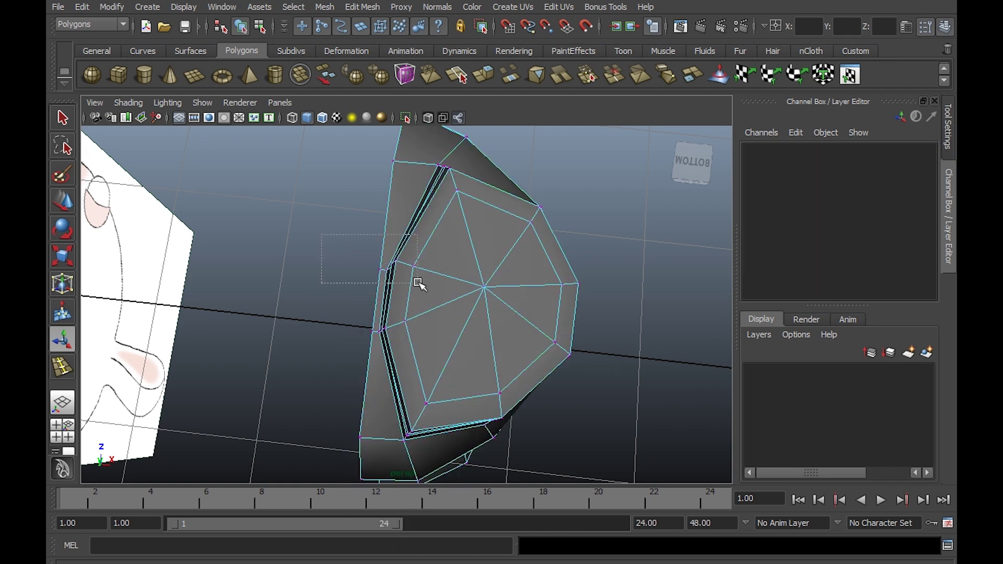
mouse_move(418, 285)
alt+mouse_down()
mouse_move(528, 239)
mouse_move(385, 318)
mouse_move(400, 340)
alt+mouse_up()
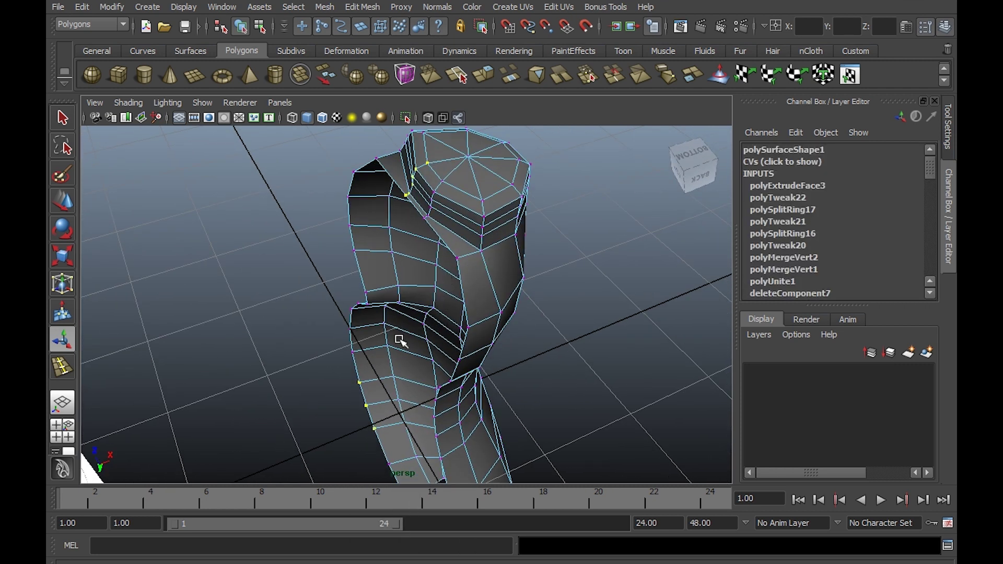
mouse_move(460, 462)
alt+mouse_down()
mouse_move(425, 318)
mouse_move(410, 385)
alt+mouse_up()
key(w)
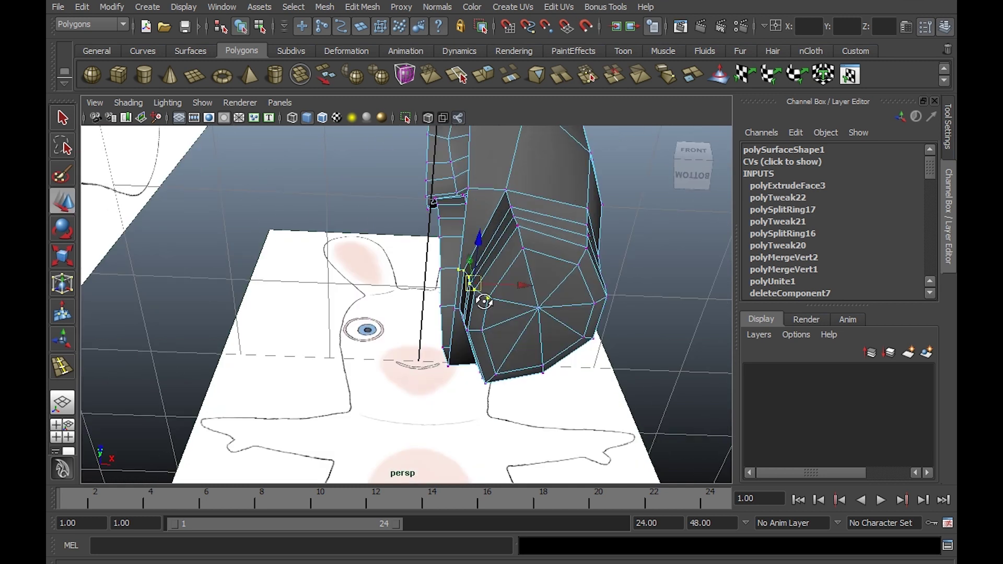
mouse_move(477, 291)
alt+mouse_down()
mouse_move(473, 267)
mouse_move(425, 347)
mouse_move(407, 247)
alt+mouse_up()
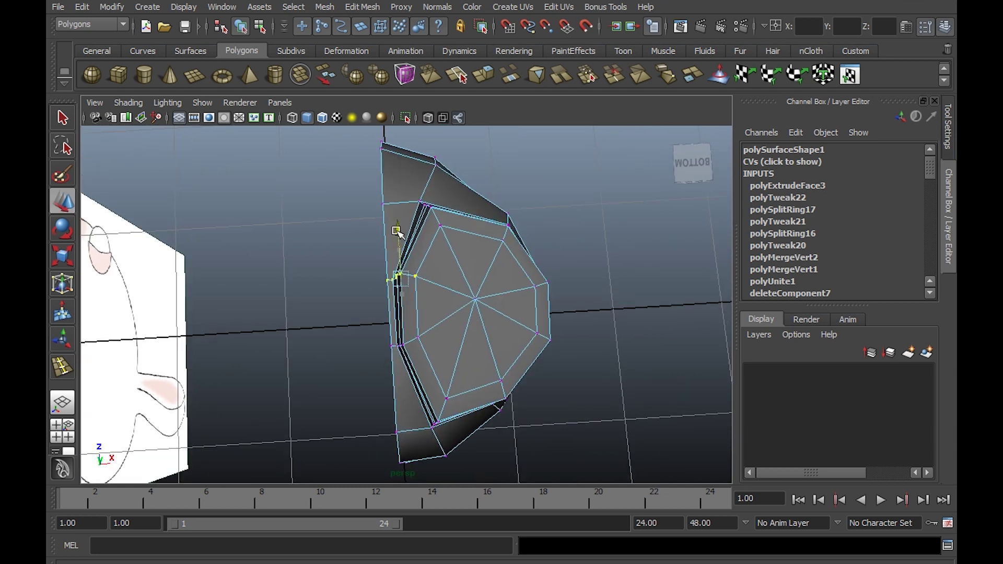
alt+drag(401, 317, 345, 283)
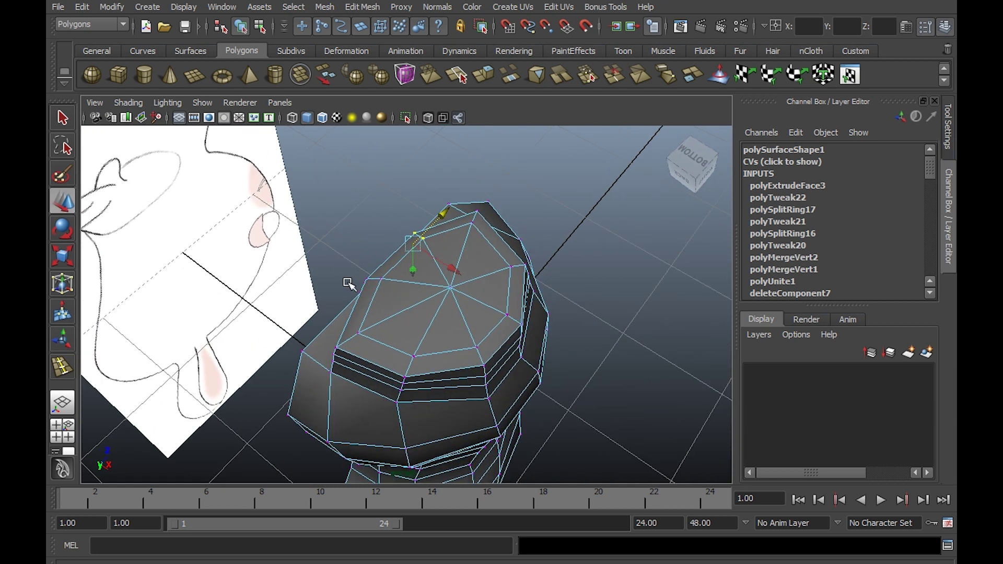
mouse_move(460, 298)
alt+mouse_down()
mouse_move(528, 254)
mouse_move(482, 336)
mouse_move(396, 298)
alt+mouse_up()
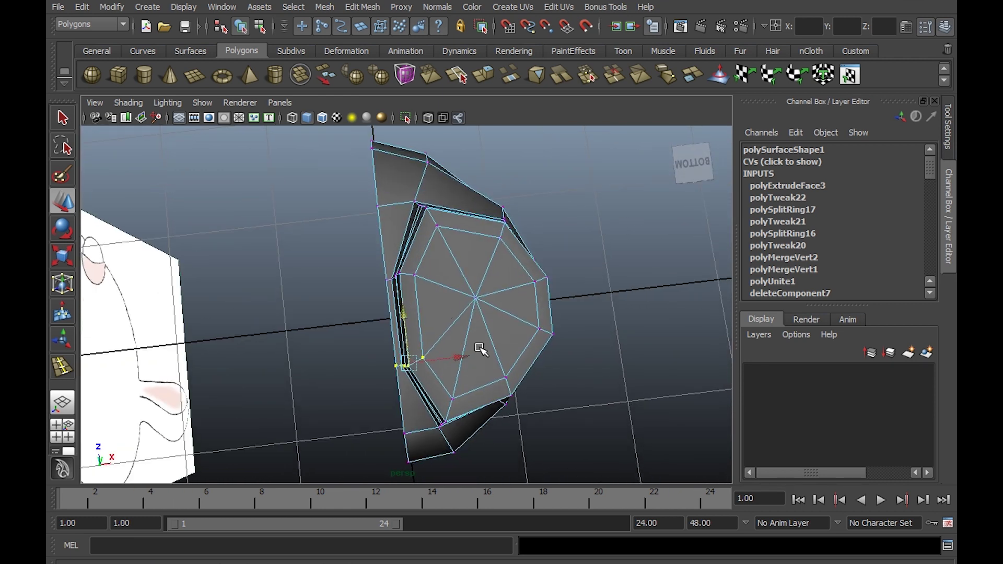
alt+drag(480, 349, 489, 305)
right_drag(493, 292, 562, 278)
Smooth-preview the mesh to check its shape, then pick a vertex on the end cap's rim.
key(3)
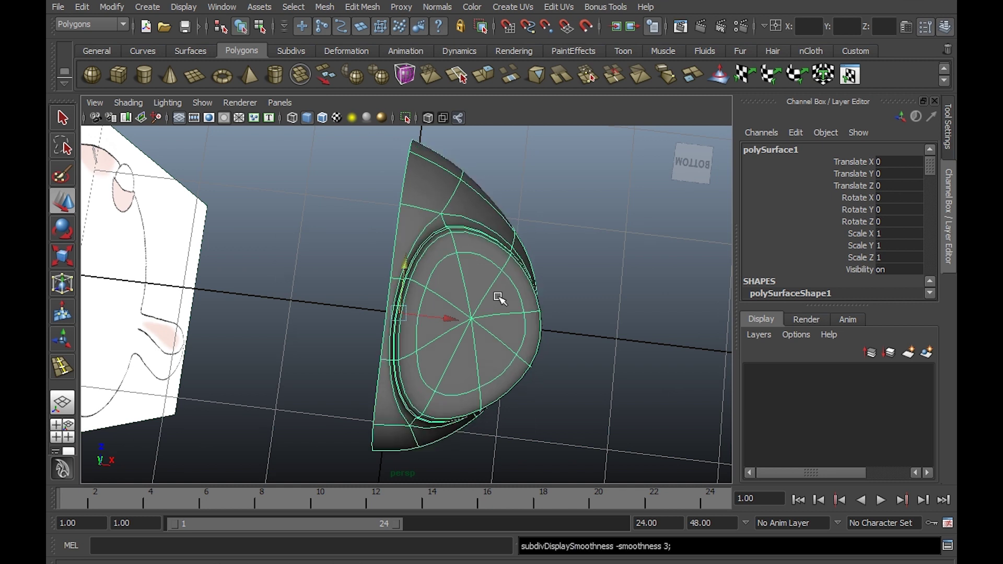
click(584, 258)
mouse_move(583, 258)
alt+mouse_down()
mouse_move(444, 273)
mouse_move(470, 251)
mouse_move(594, 198)
mouse_move(509, 166)
mouse_move(417, 172)
mouse_move(477, 127)
mouse_move(295, 207)
mouse_move(226, 277)
mouse_move(470, 255)
mouse_move(454, 270)
mouse_move(426, 193)
mouse_move(475, 208)
mouse_move(460, 224)
alt+mouse_up()
click(341, 271)
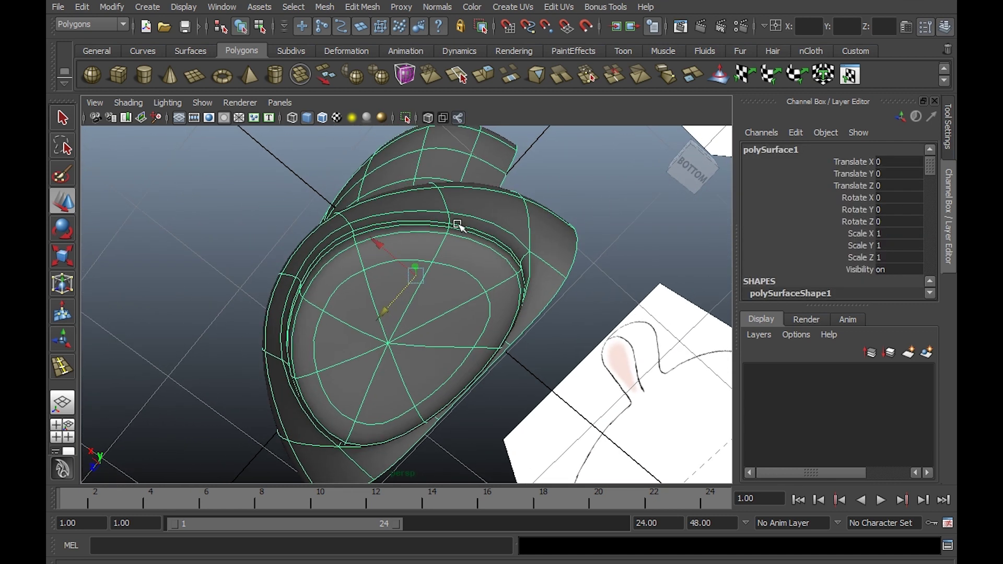
right_drag(459, 225, 417, 215)
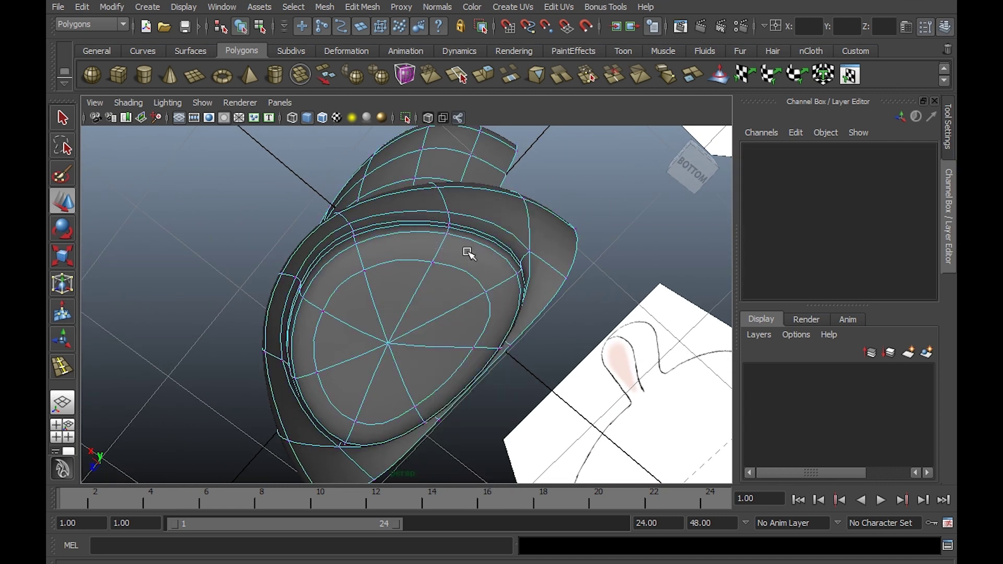
click(435, 215)
Pull a rim vertex down in low-poly display to round the base.
mouse_move(446, 271)
alt+mouse_down()
mouse_move(455, 224)
mouse_move(347, 225)
mouse_move(431, 261)
mouse_move(360, 231)
alt+mouse_up()
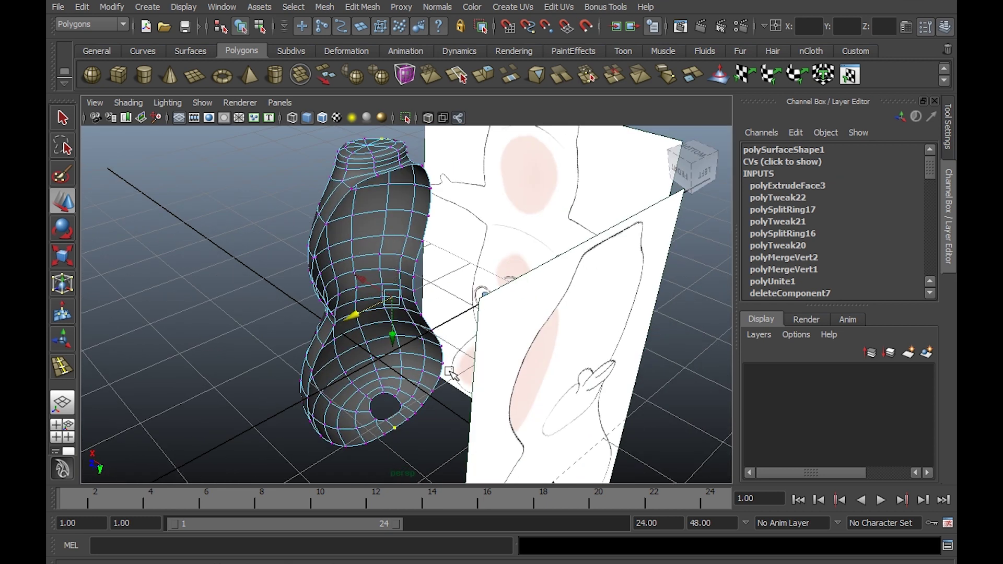
mouse_move(443, 450)
mouse_down()
mouse_move(421, 280)
mouse_move(483, 354)
mouse_move(429, 287)
mouse_move(405, 289)
mouse_up()
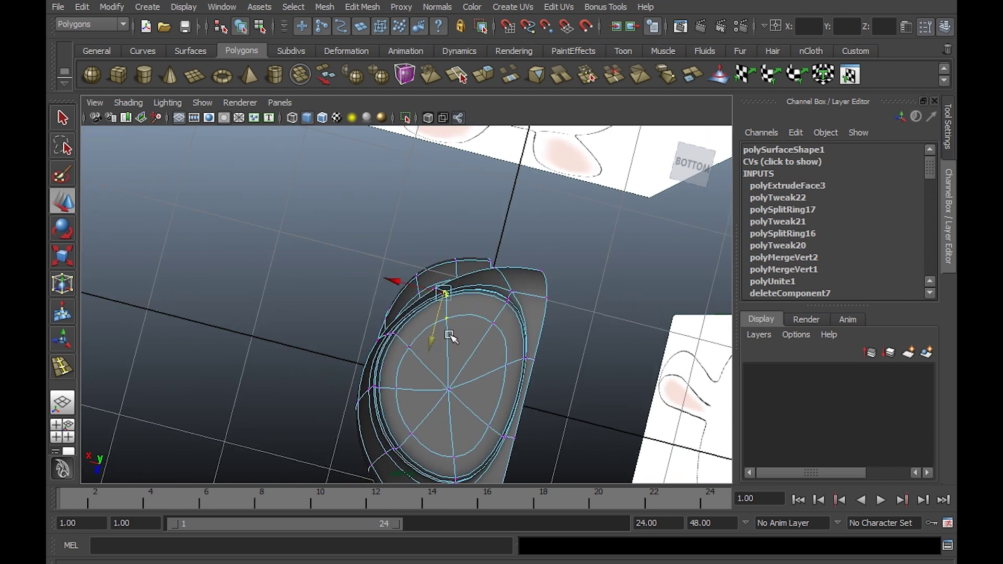
mouse_move(429, 346)
alt+mouse_down()
mouse_move(479, 324)
mouse_move(459, 408)
mouse_move(473, 253)
mouse_move(545, 354)
mouse_move(475, 298)
mouse_move(475, 282)
mouse_move(533, 273)
alt+mouse_up()
key(1)
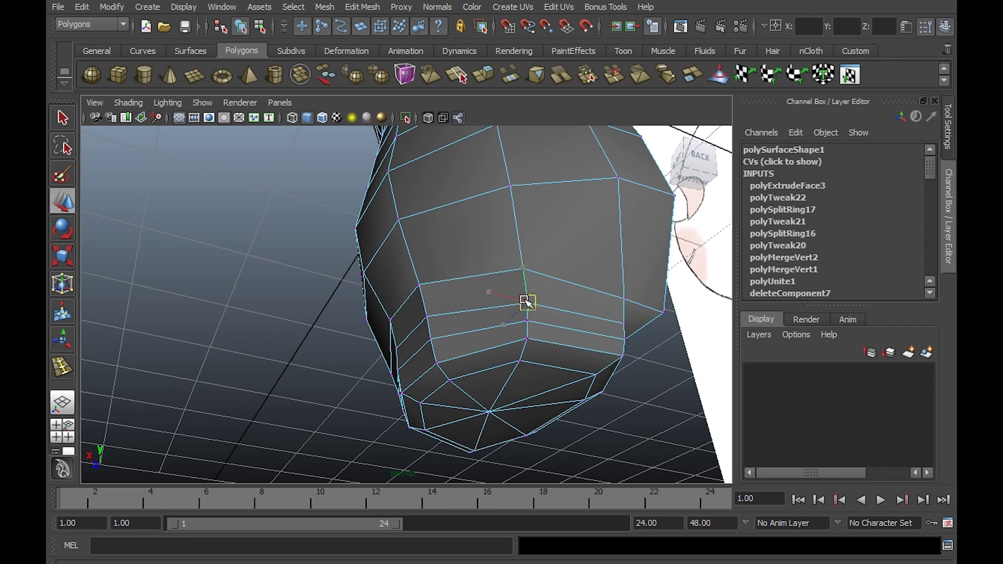
drag(529, 312, 526, 339)
alt+drag(550, 304, 529, 313)
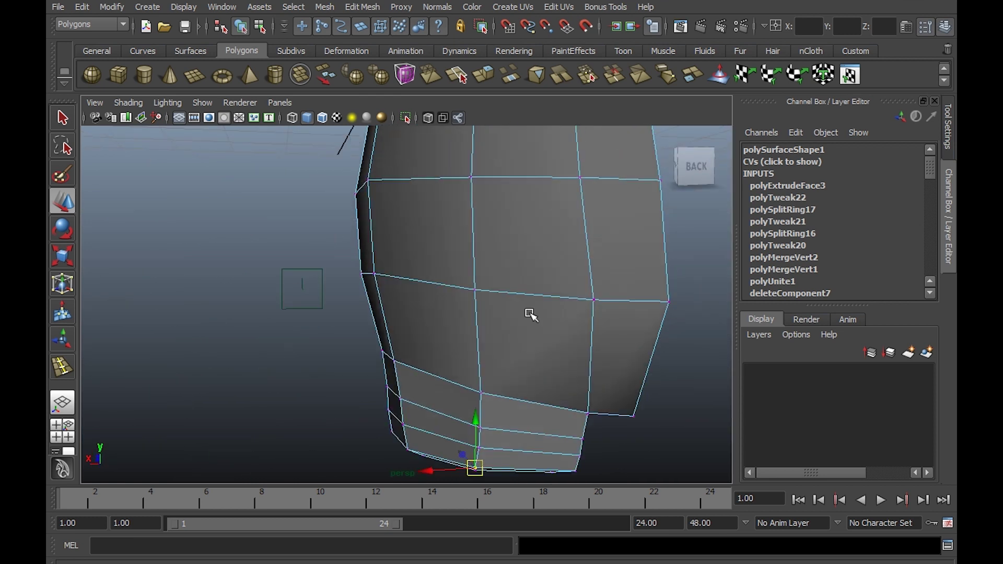
right_drag(534, 285, 594, 278)
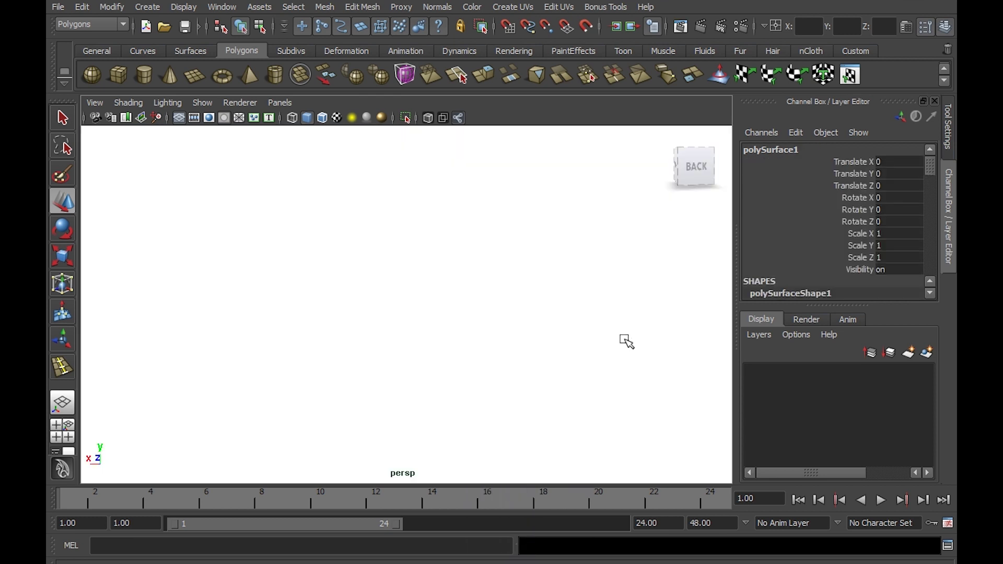
Apply Normals > Soften Edge to the body mesh and view it between both reference images.
click(627, 342)
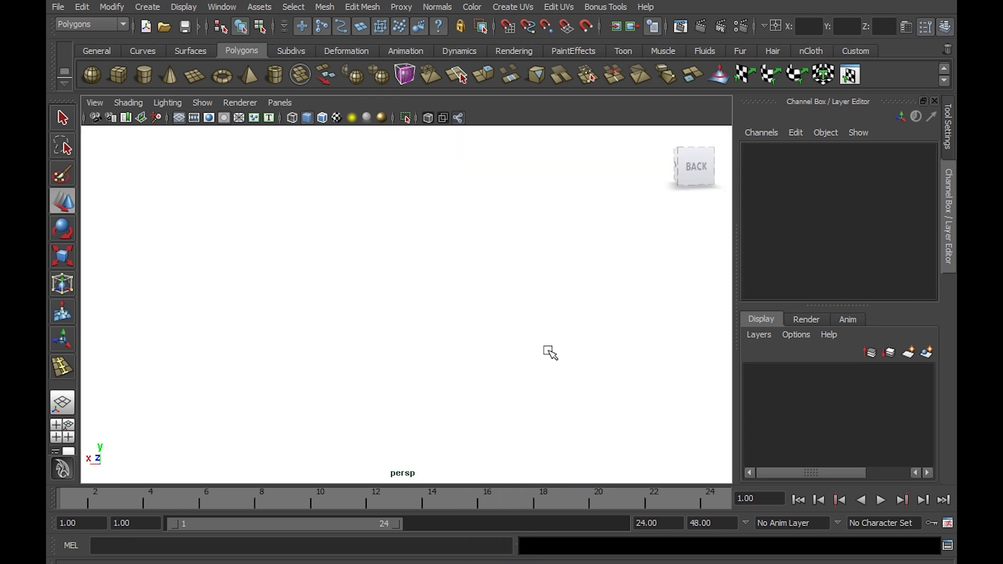
mouse_move(549, 351)
alt+mouse_down()
mouse_move(473, 266)
mouse_move(416, 289)
mouse_move(471, 277)
mouse_move(602, 350)
mouse_move(576, 321)
mouse_move(669, 298)
mouse_move(467, 365)
alt+mouse_up()
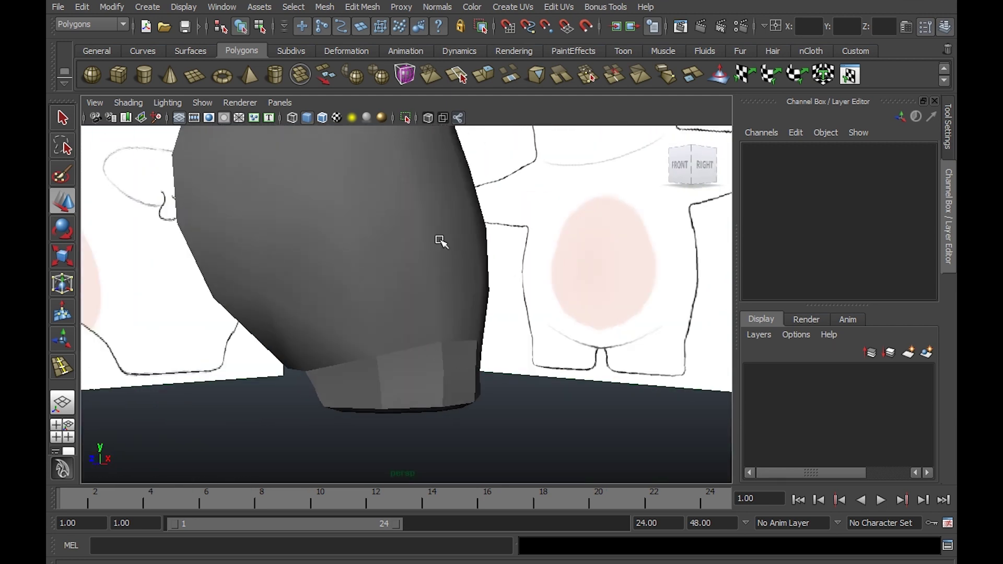
click(430, 346)
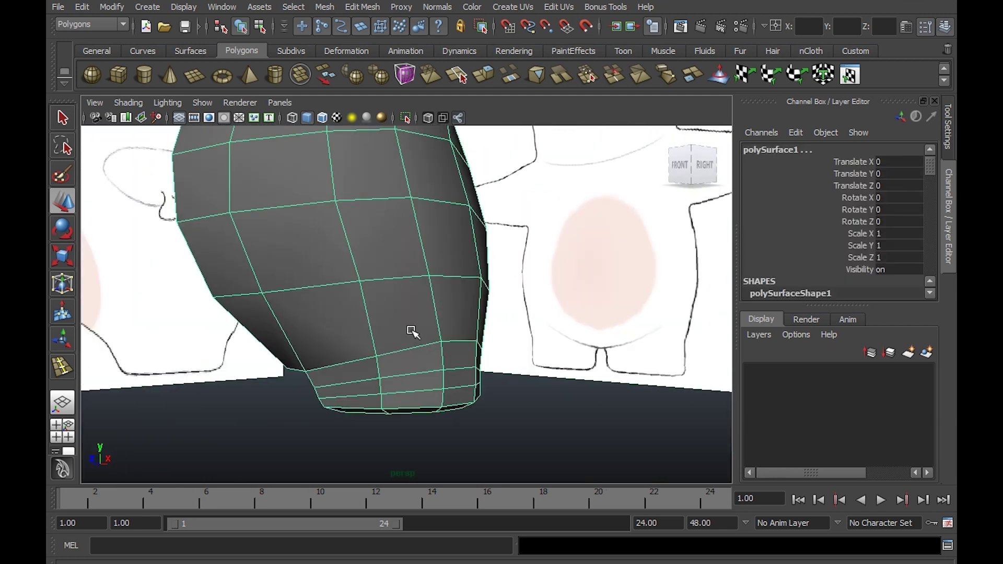
right_drag(374, 262, 403, 252)
click(446, 8)
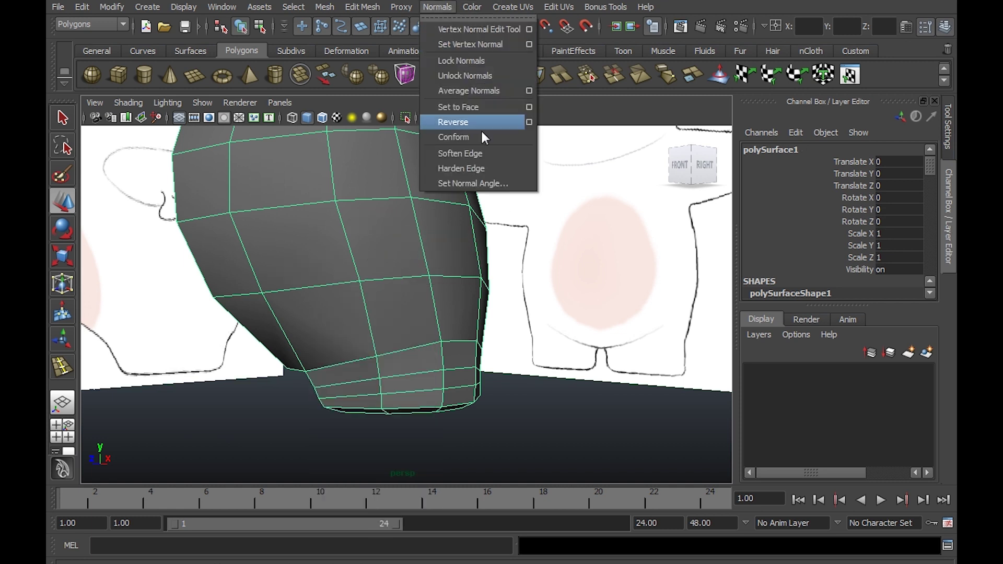
click(494, 154)
click(527, 394)
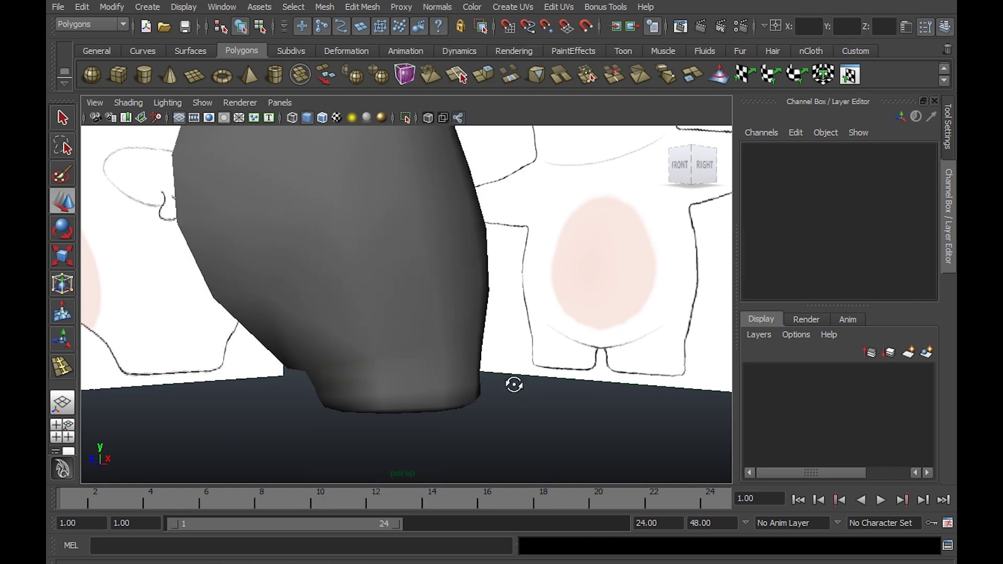
mouse_move(513, 383)
alt+mouse_down()
mouse_move(352, 356)
mouse_move(447, 387)
mouse_move(320, 277)
mouse_move(376, 296)
mouse_move(294, 327)
mouse_move(275, 273)
mouse_move(367, 358)
mouse_move(394, 320)
mouse_move(397, 258)
alt+mouse_up()
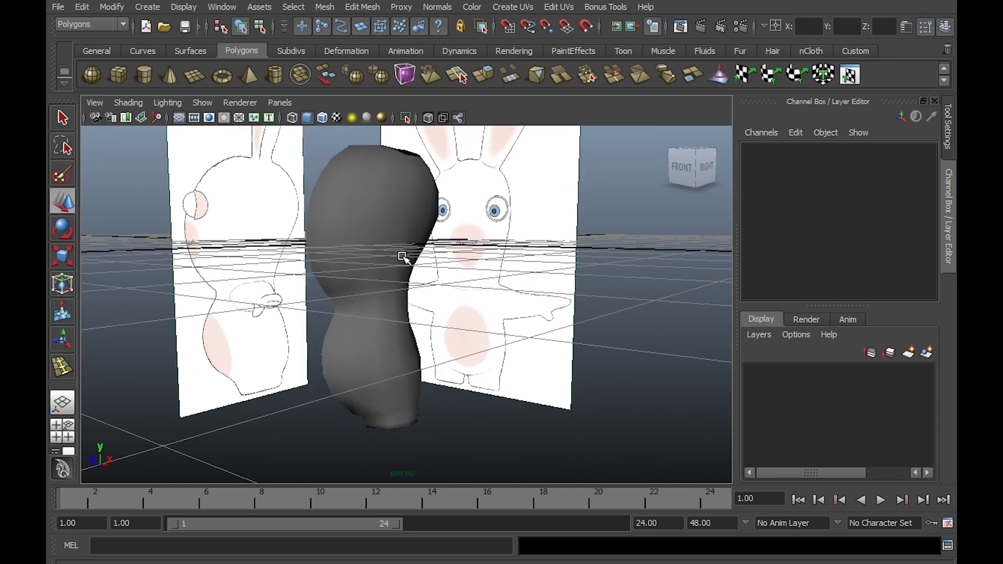